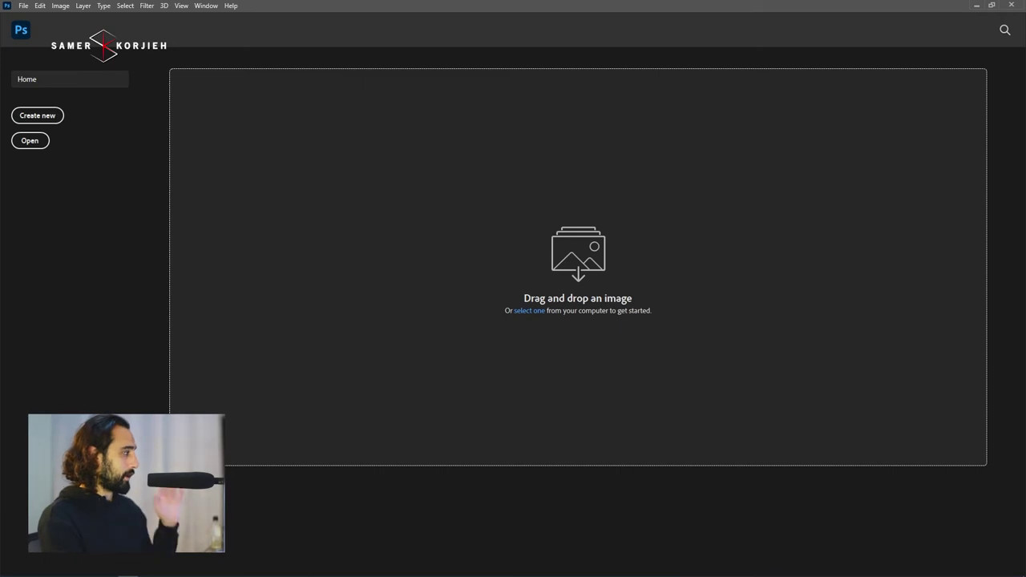
Open the museum photo Building 1.jpg in Photoshop.
left_click_drag(272, 373, 404, 326)
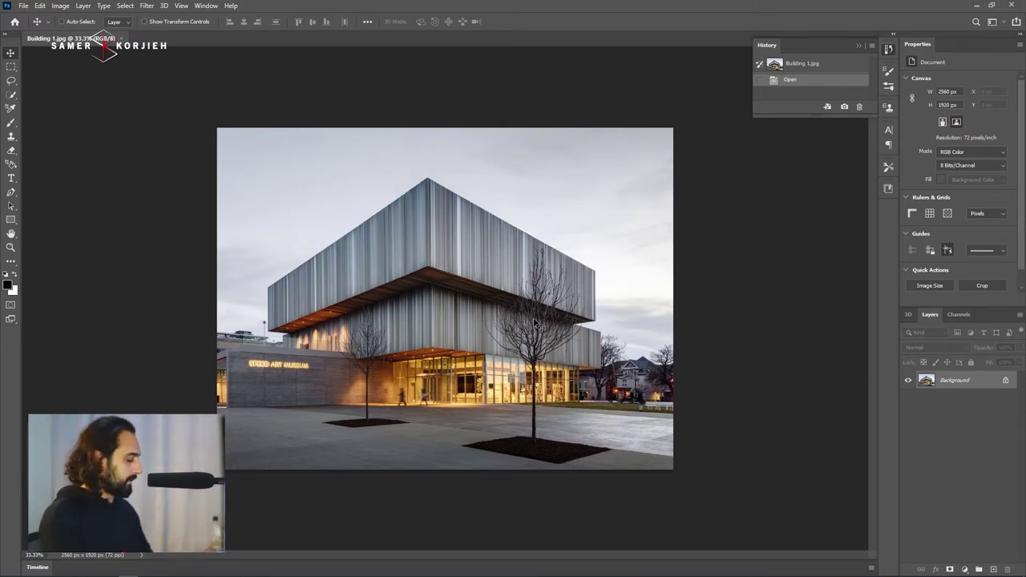
Add a text layer with a person's name on the building and shift it left.
key("t")
left_click(422, 284)
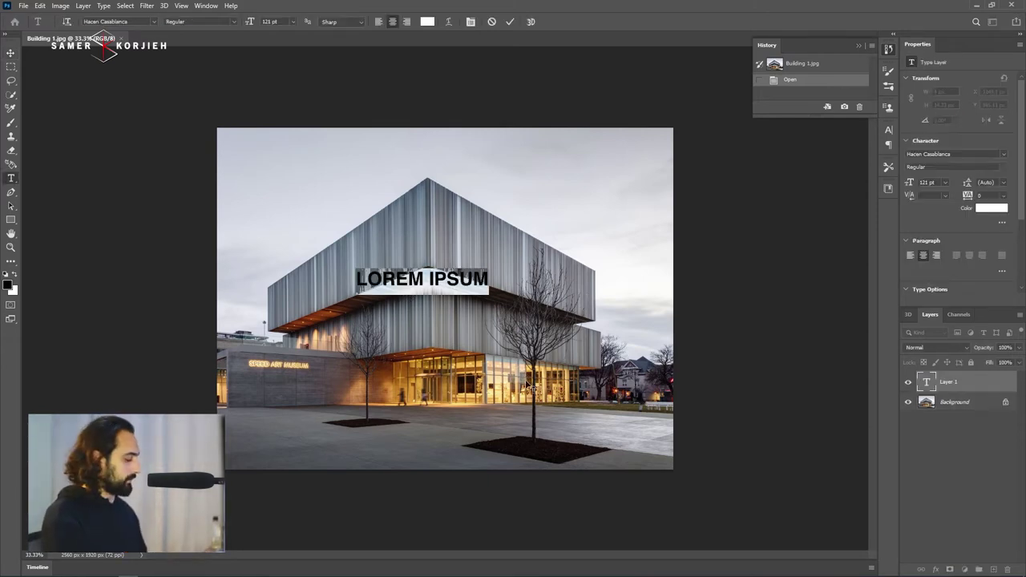
type("SAMER KORJIEH")
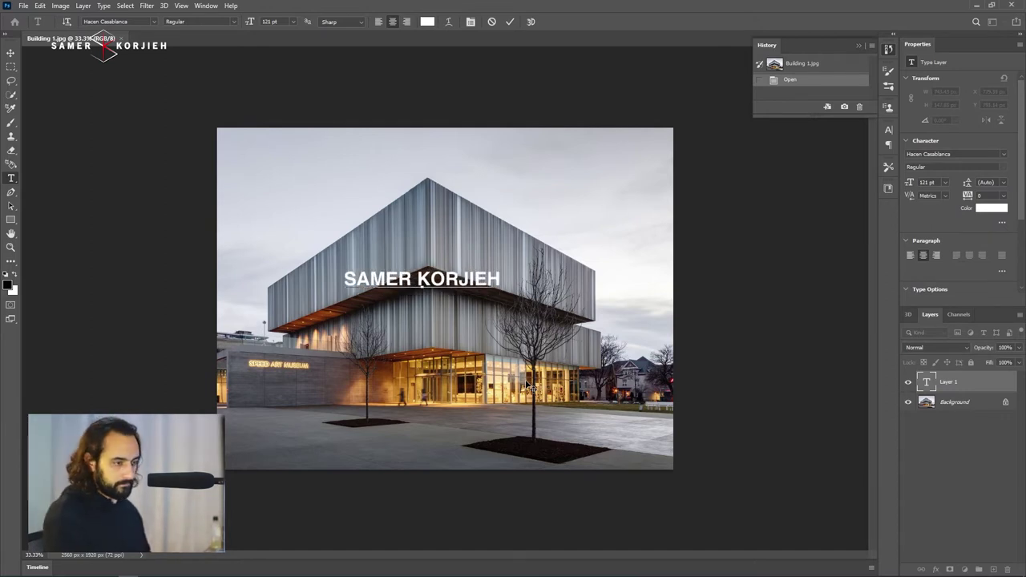
key("ctrl+Return")
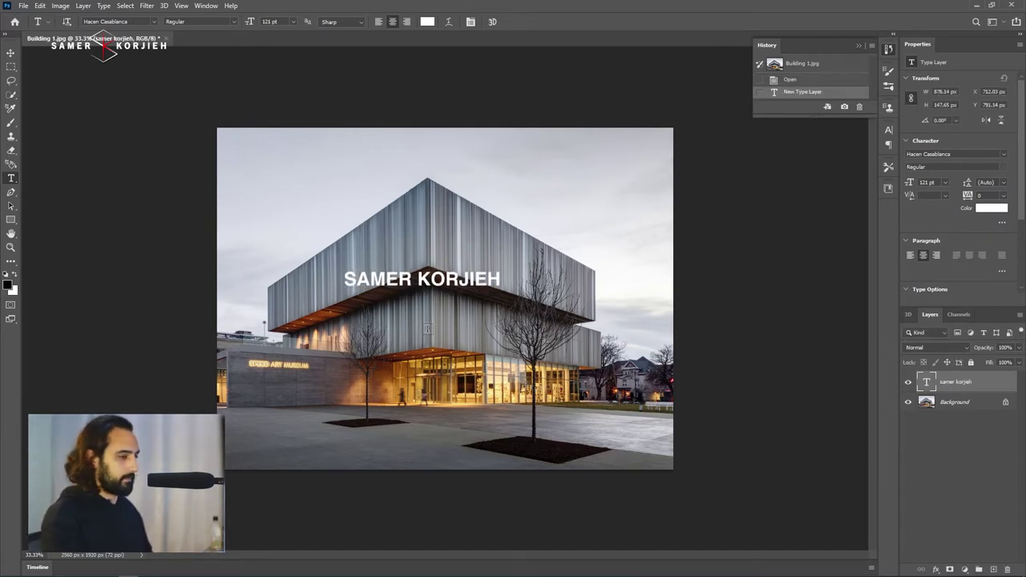
key("v")
mouse_move(461, 291)
left_mouse_down()
mouse_move(388, 287)
mouse_move(418, 229)
left_mouse_up()
Try rotating the name text, undo it, and move the text to the image's top-right.
key("ctrl+t")
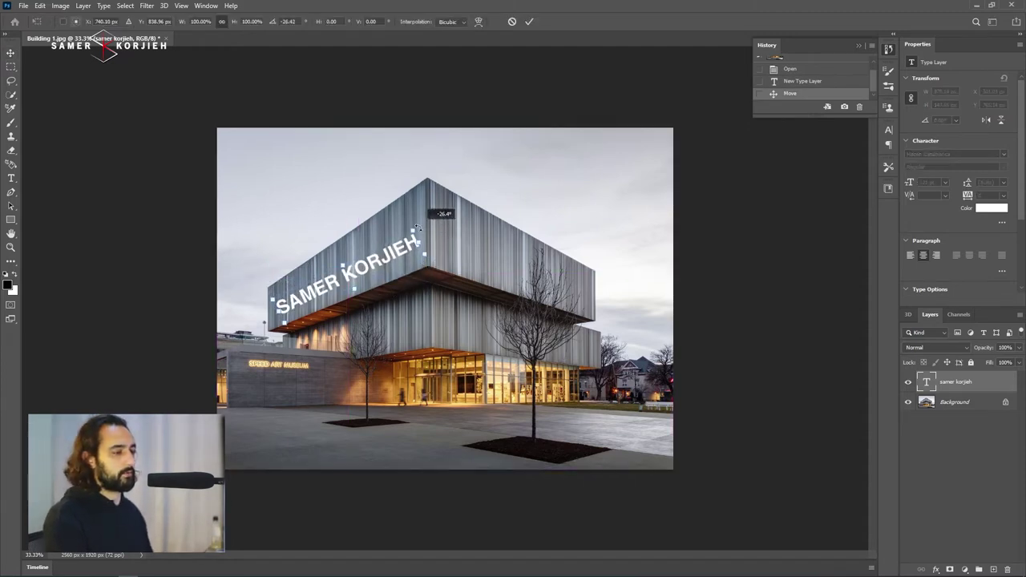
mouse_move(343, 266)
left_mouse_down()
mouse_move(357, 262)
mouse_move(365, 284)
mouse_move(370, 268)
left_mouse_up()
key("Return")
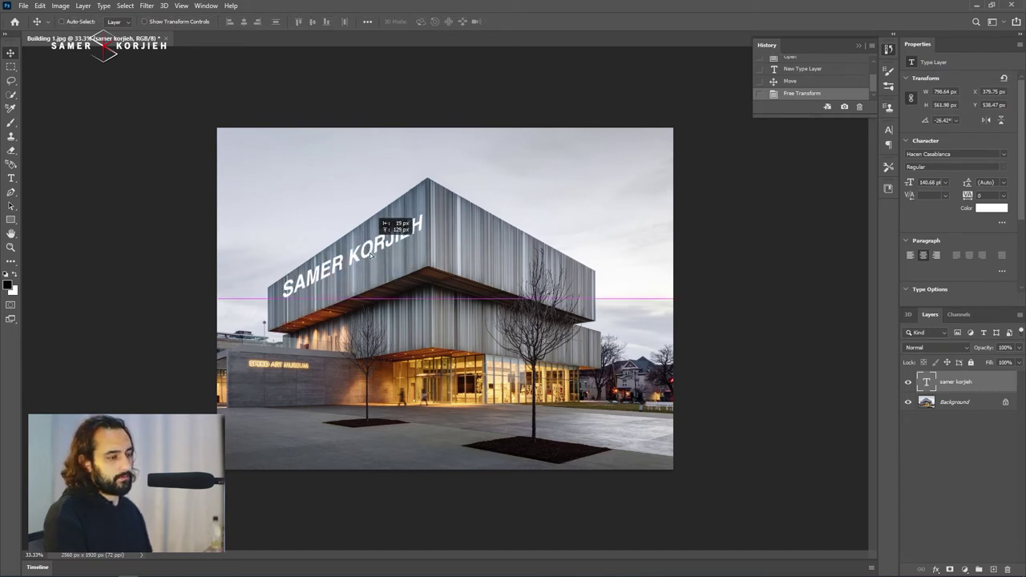
key("ctrl+z")
key("ctrl+z")
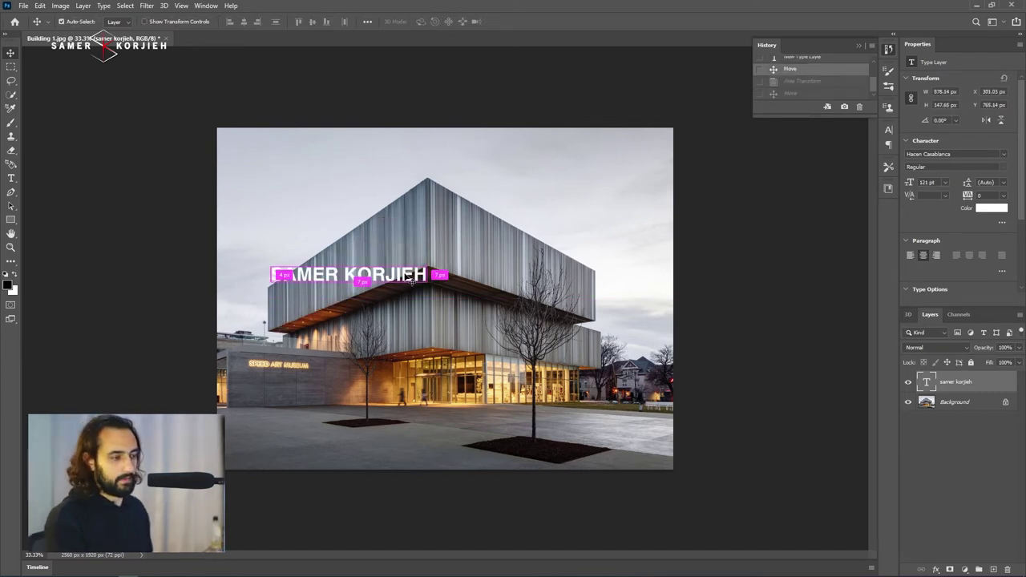
left_click_drag(408, 276, 629, 164)
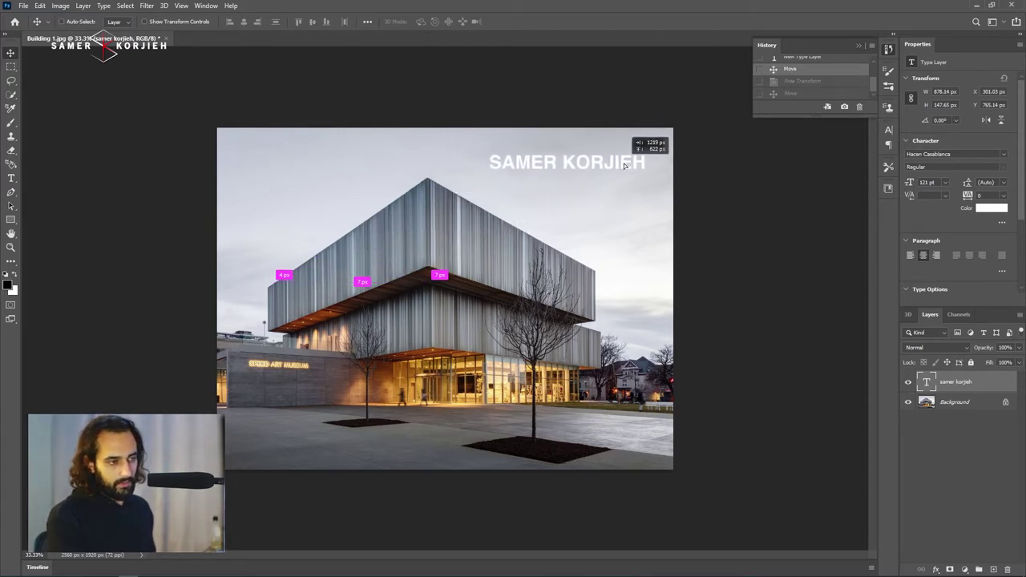
Hide the name text and keep one empty Layer 1 just above the Background.
left_click(910, 386)
left_click(928, 403)
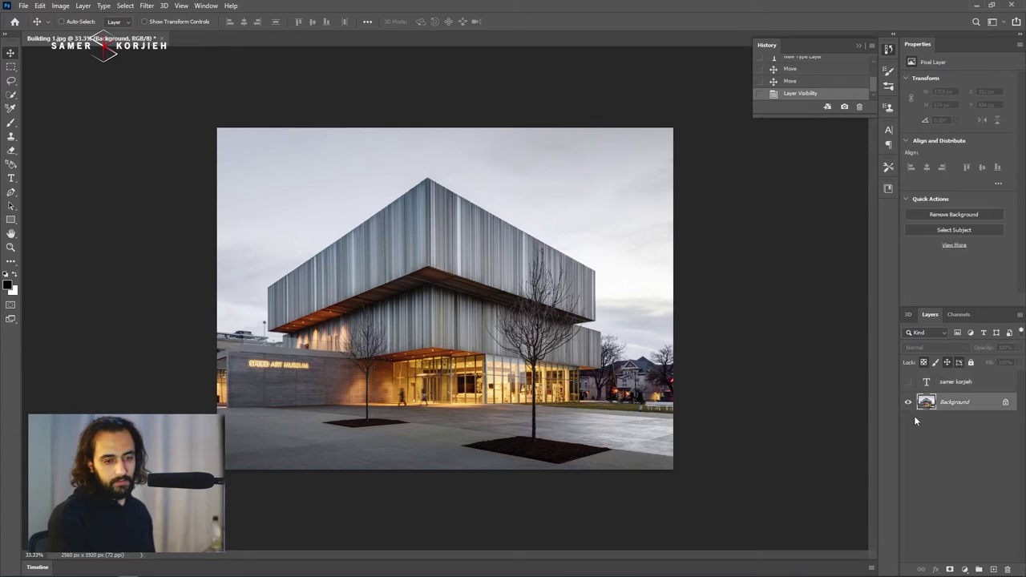
left_click(973, 500)
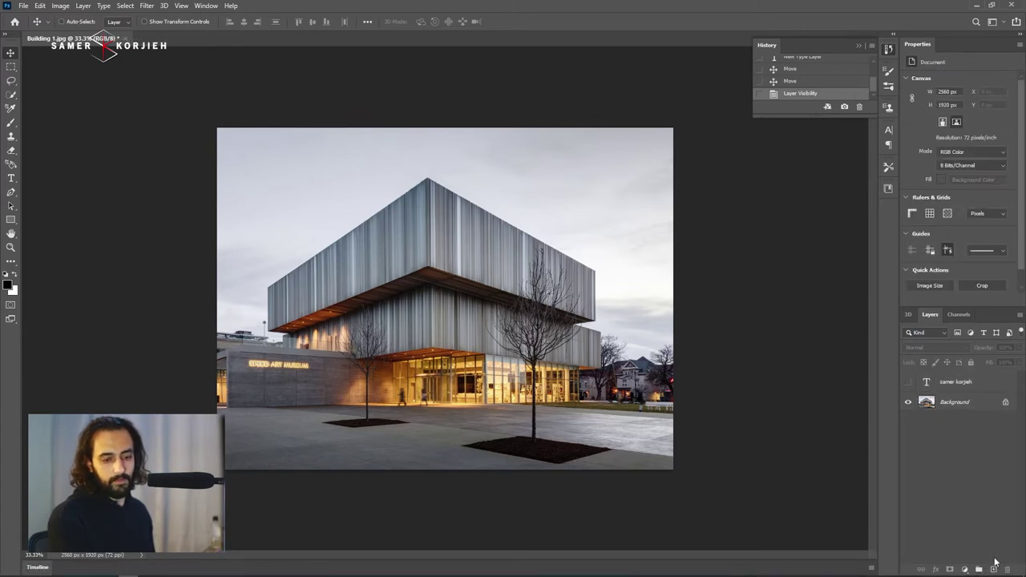
left_click(994, 569)
left_click(994, 569)
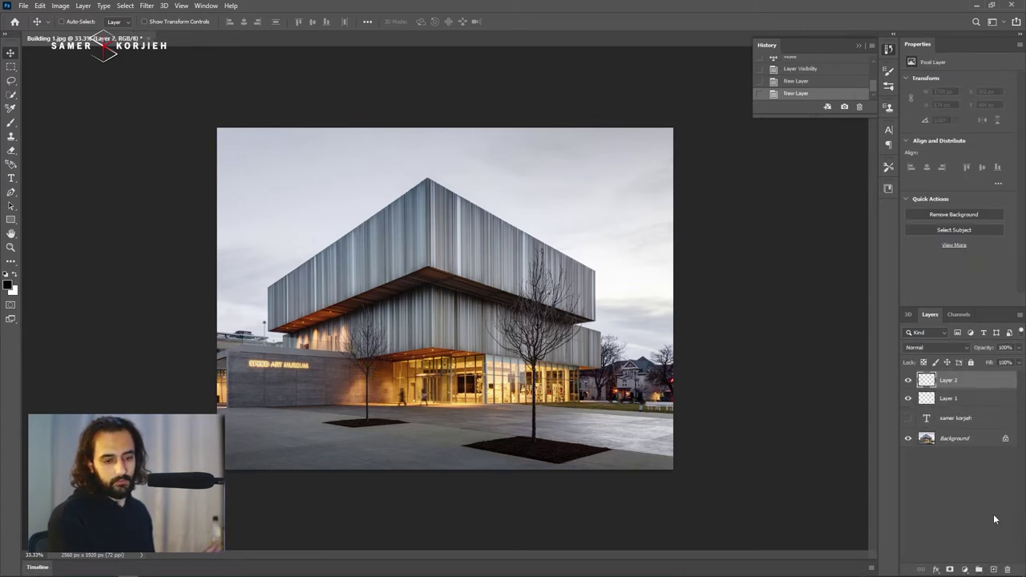
key("Delete")
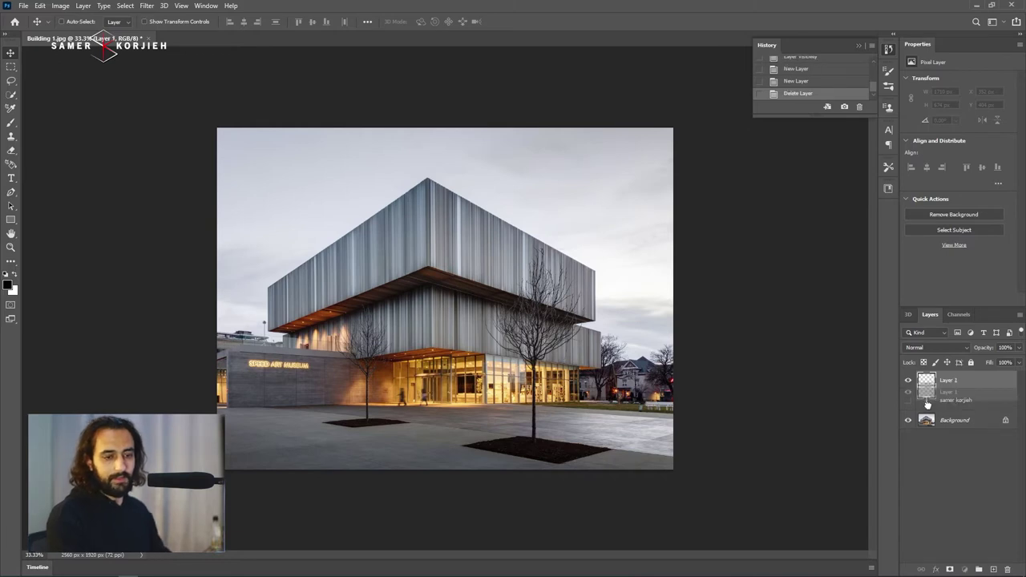
left_click_drag(927, 404, 928, 409)
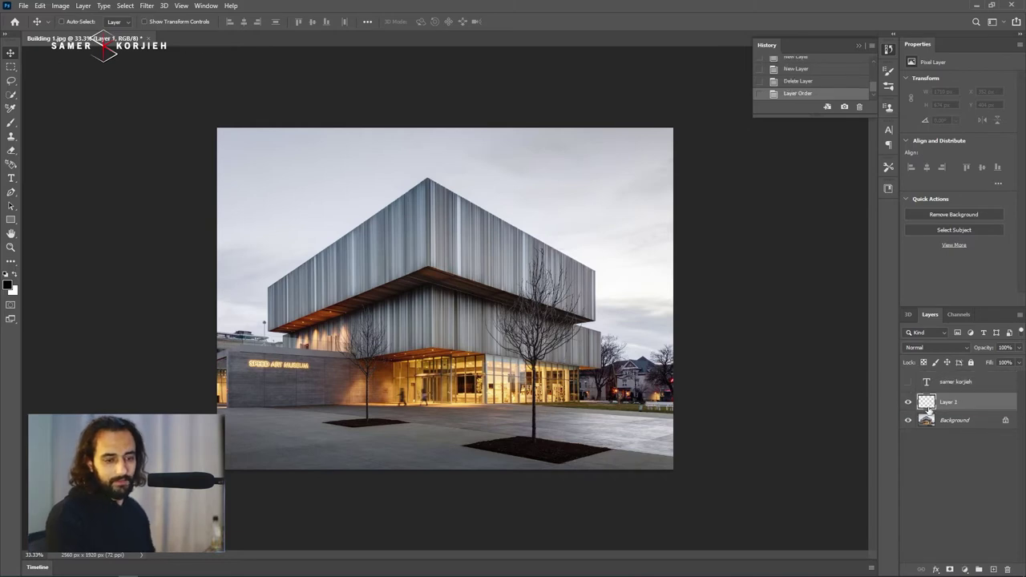
left_click(146, 6)
In Vanishing Point, draw a four-corner plane on the upper box's left face.
left_click(168, 117)
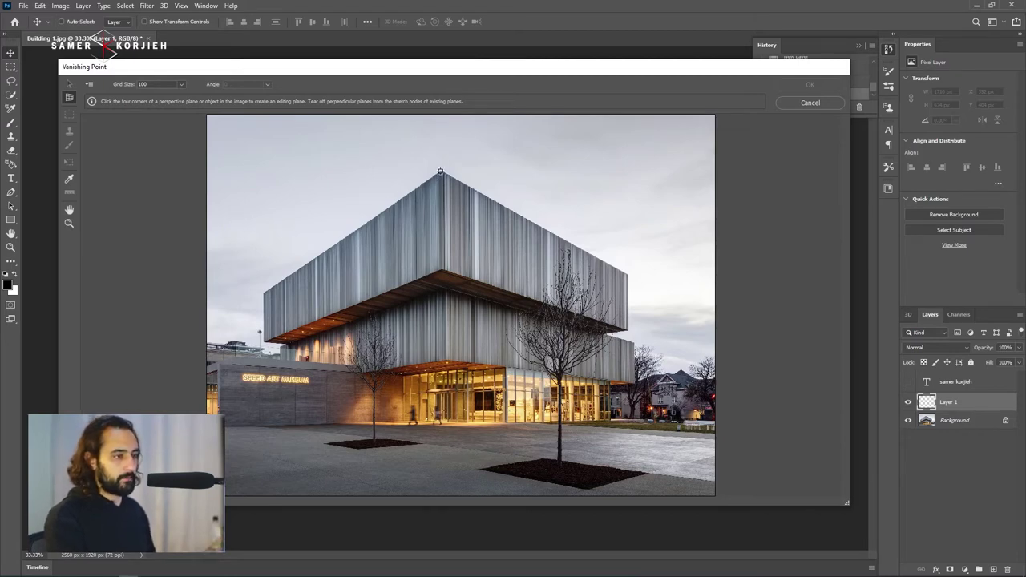
key("x")
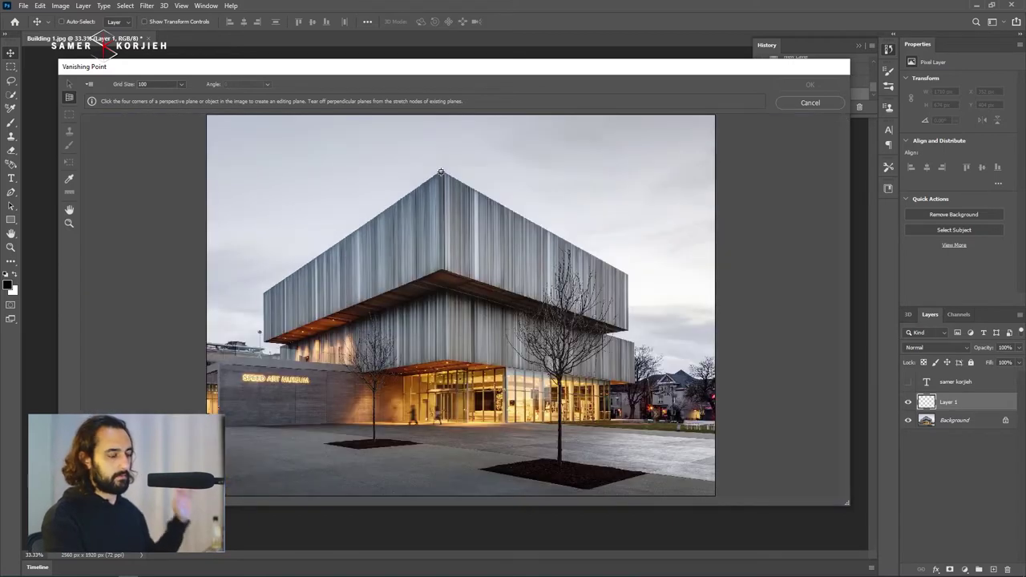
key("x")
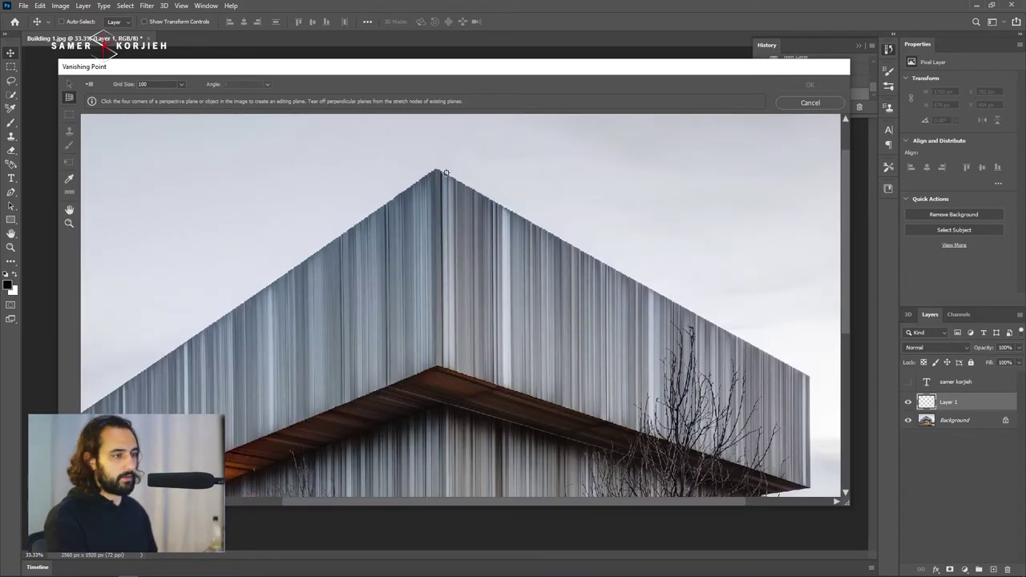
key("x")
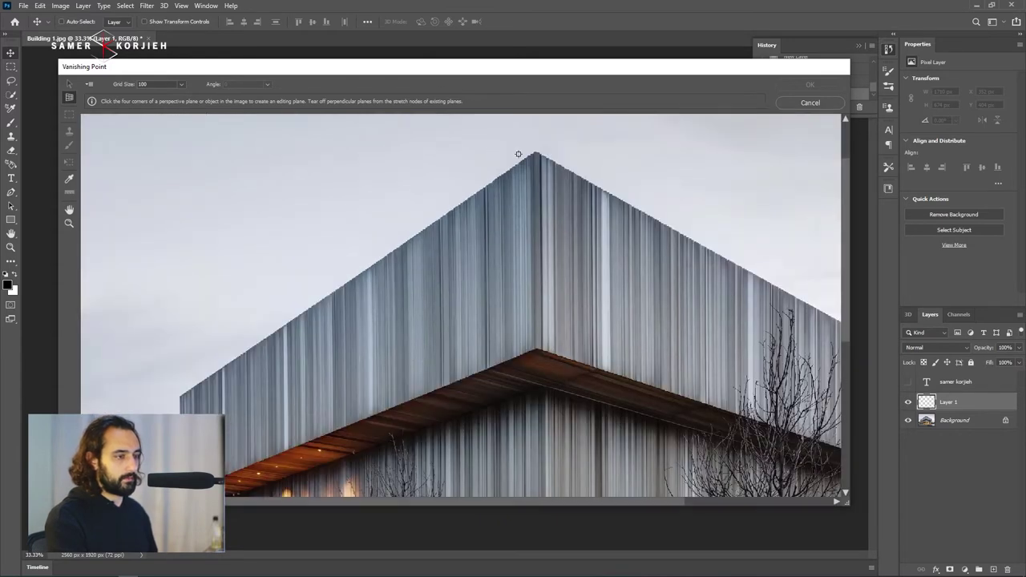
left_click(535, 153)
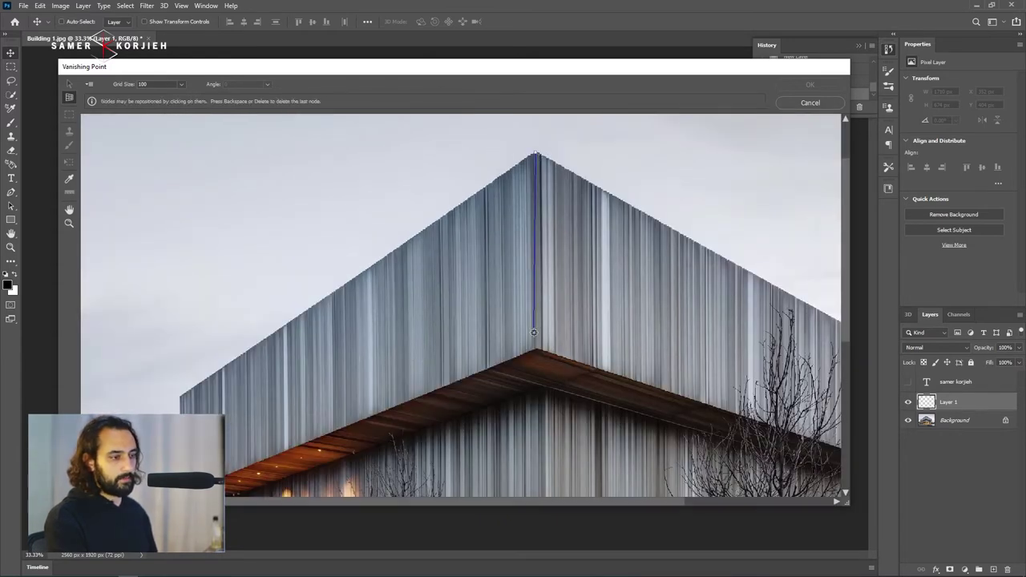
left_click(535, 350)
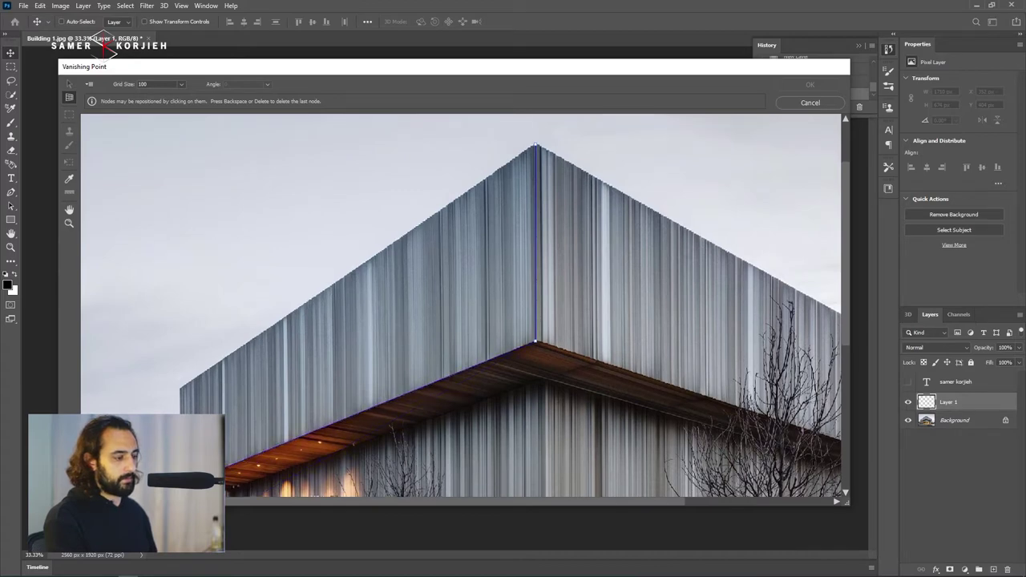
left_click(180, 477)
left_click(181, 388)
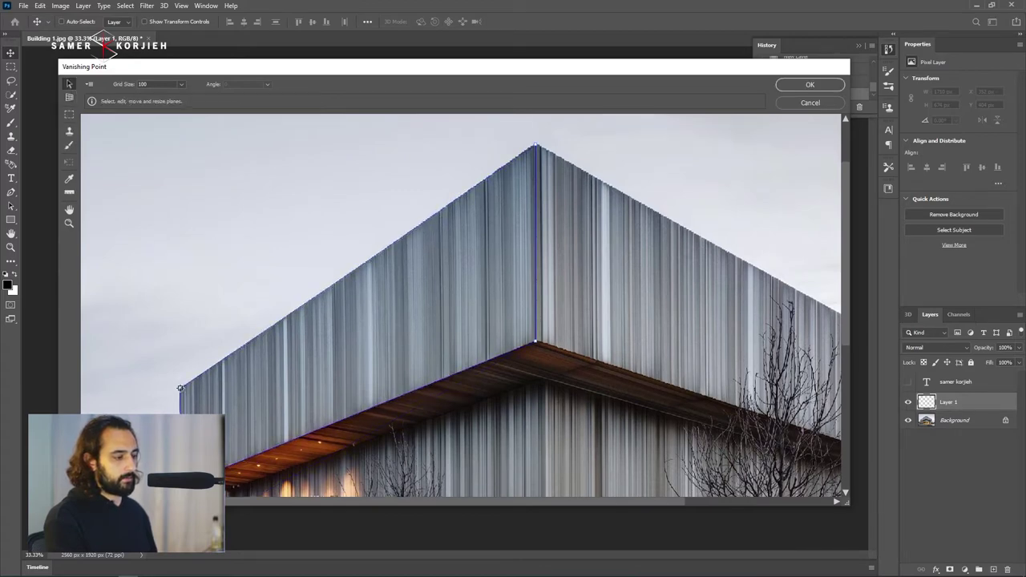
key("ctrl+0")
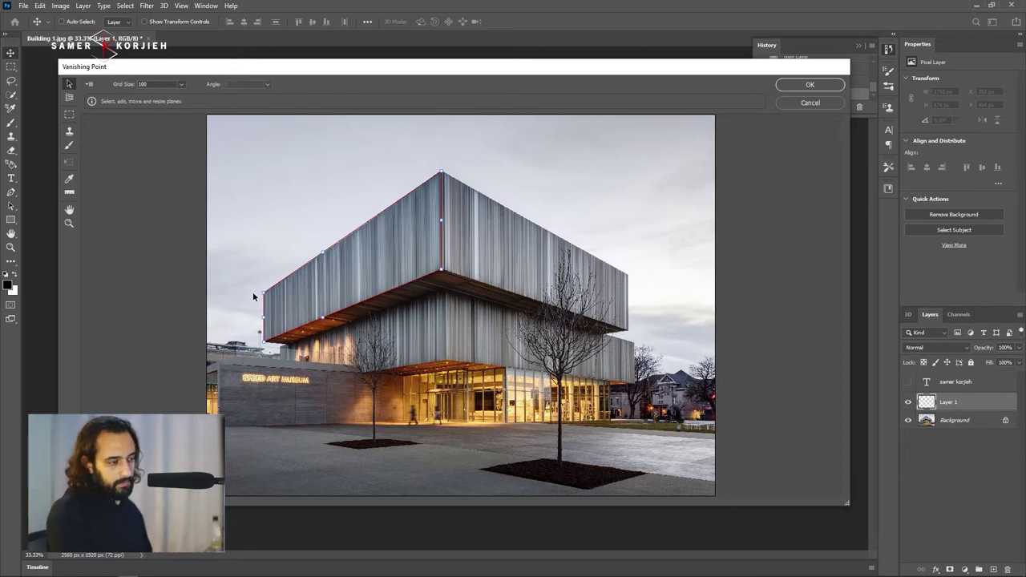
Drag the plane's left corner nodes onto the left facade's edges.
scroll(253, 296, "up", 1)
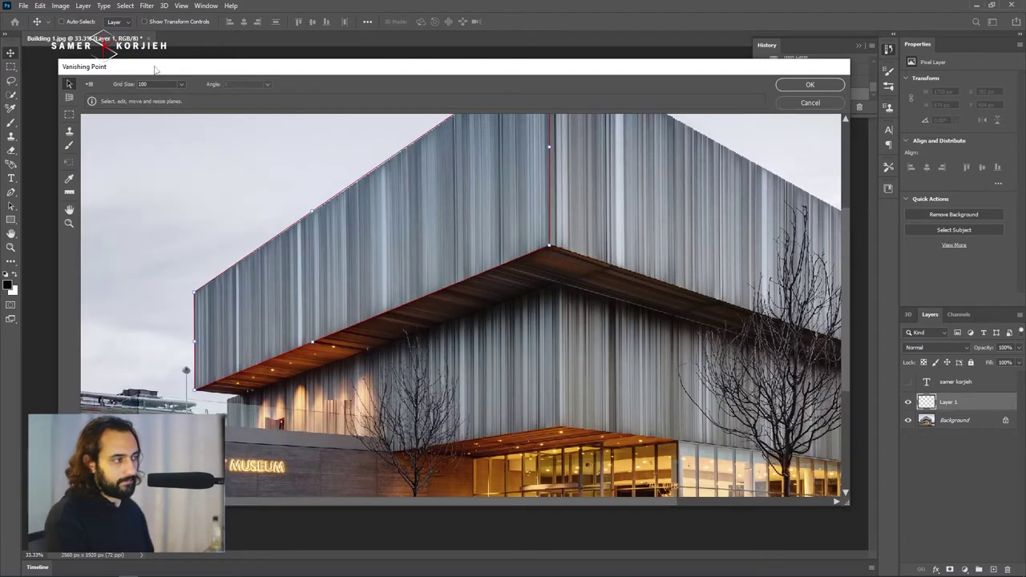
scroll(185, 166, "down", 1)
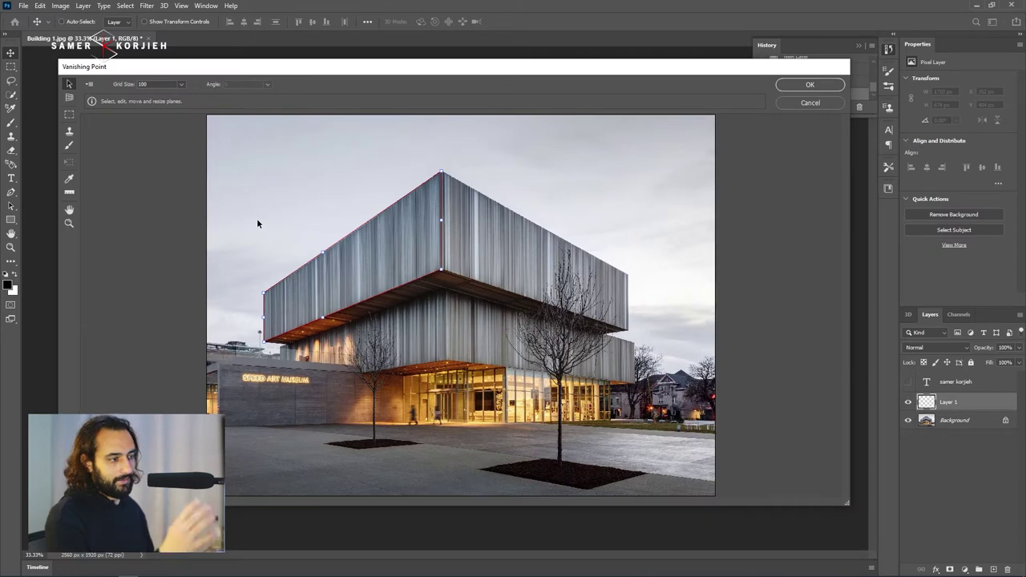
scroll(281, 225, "up", 1)
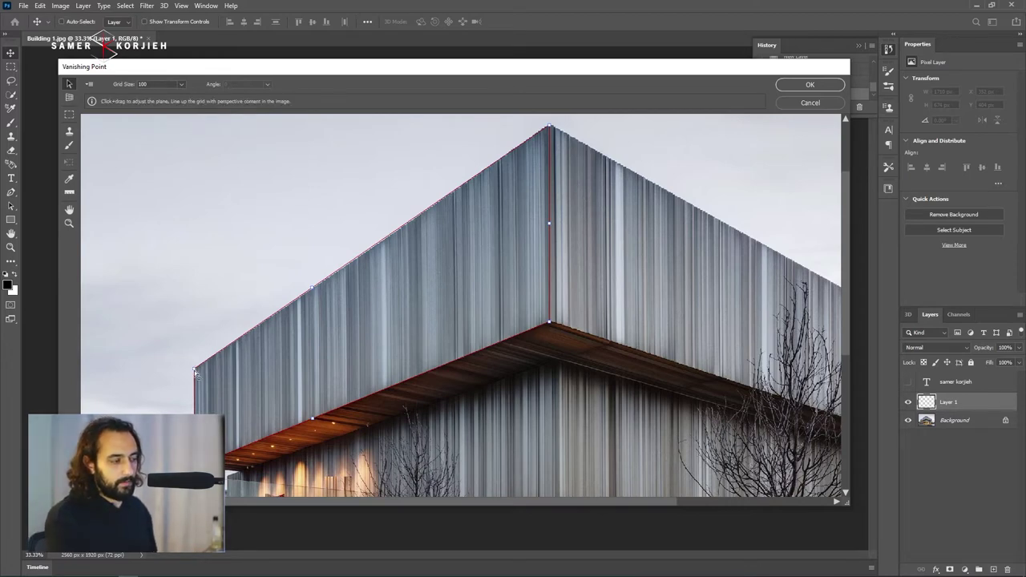
mouse_move(195, 371)
left_mouse_down()
mouse_move(157, 324)
mouse_move(103, 303)
mouse_move(149, 304)
left_mouse_up()
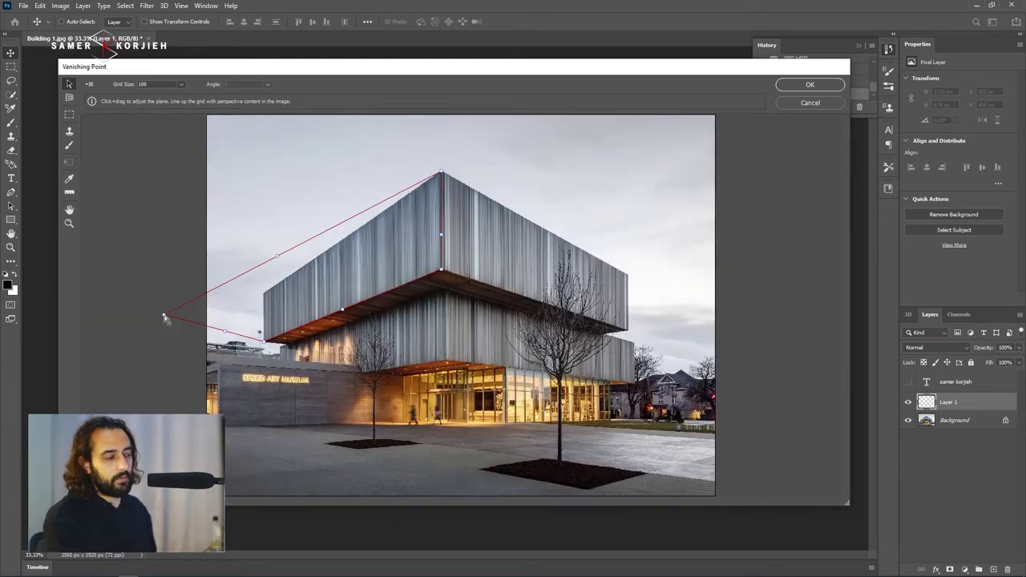
key("ctrl+minus")
left_click_drag(230, 296, 263, 295)
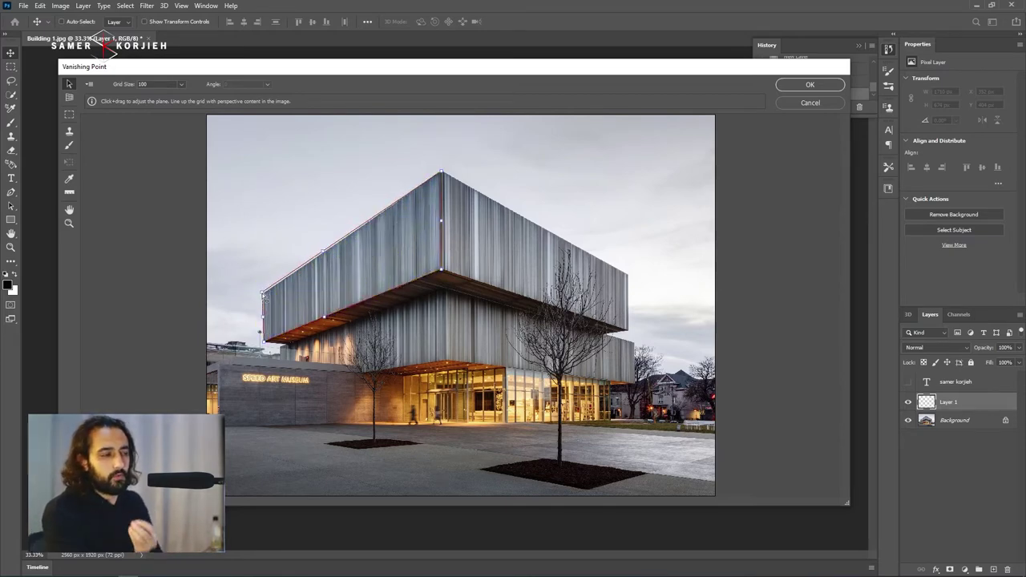
left_click_drag(263, 295, 260, 297)
scroll(329, 304, "up", 1)
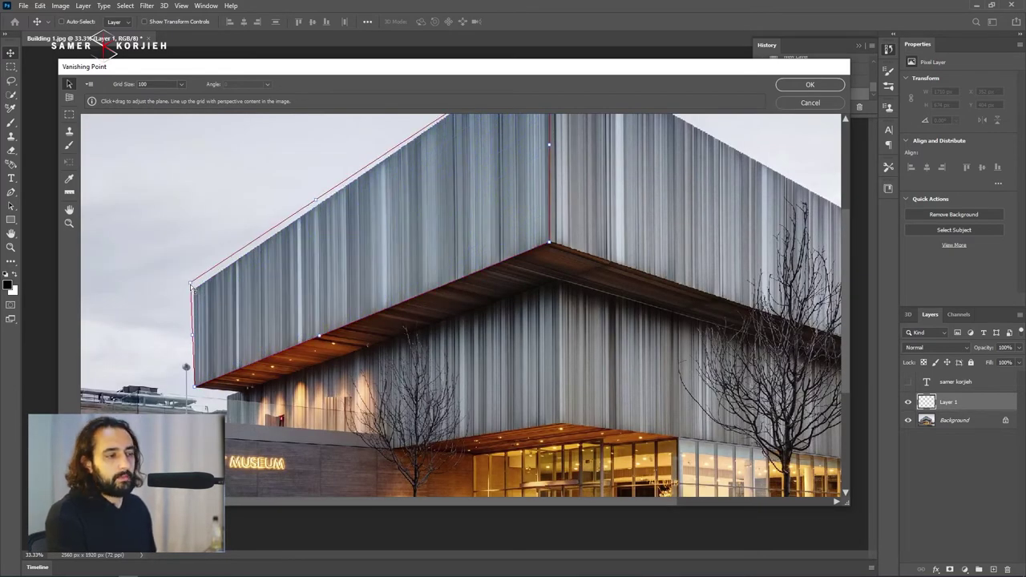
left_click_drag(192, 286, 195, 295)
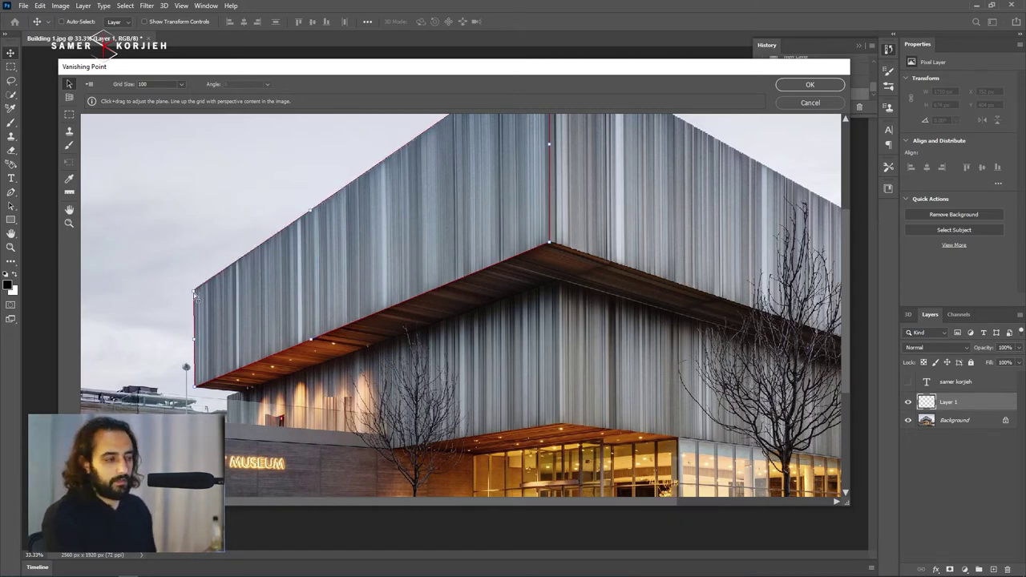
Align the plane's remaining corner with the facade edge and select the whole plane.
key("ctrl+minus")
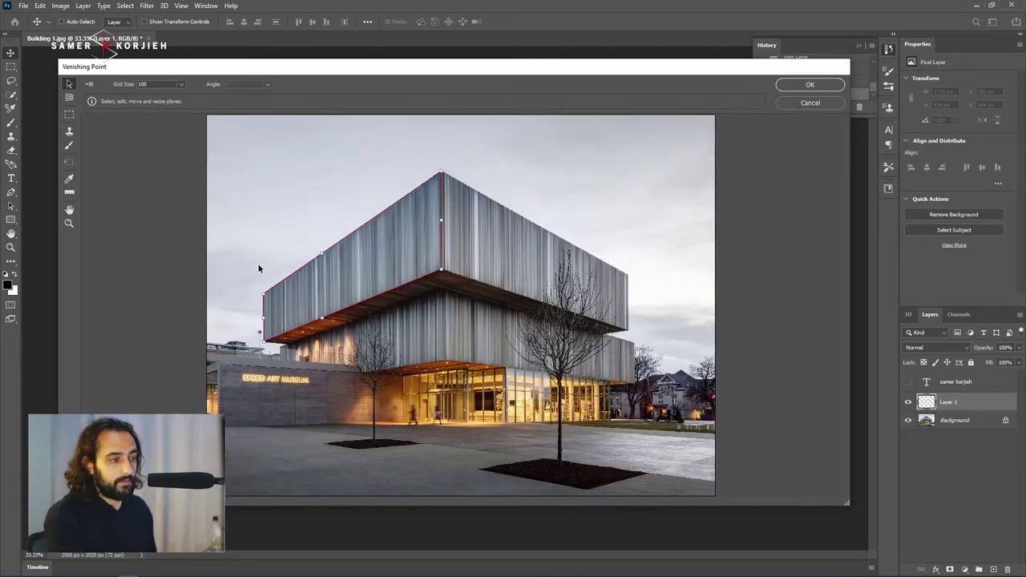
key("ctrl+plus")
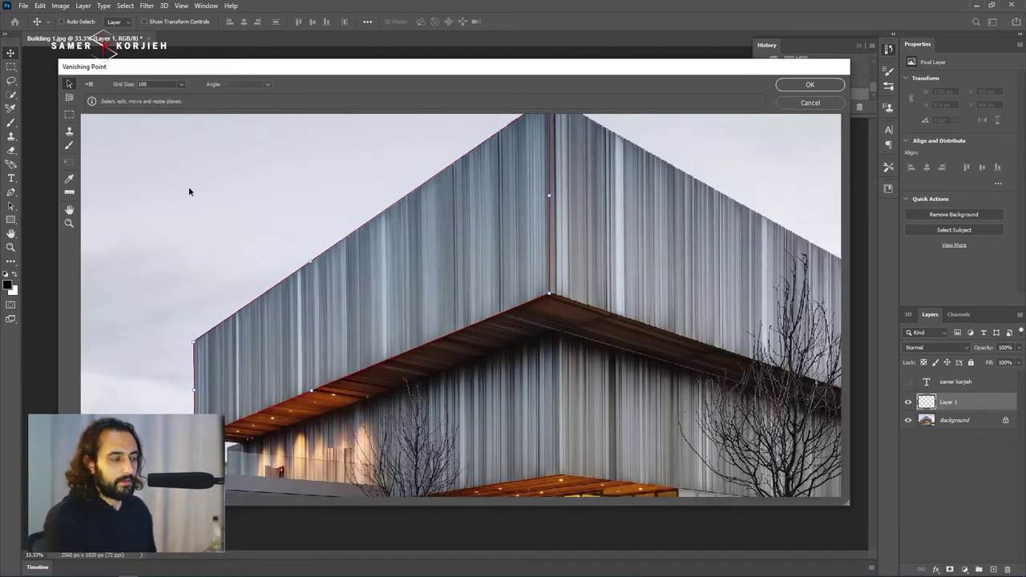
key("ctrl+minus")
key("ctrl+plus")
key("ctrl+minus")
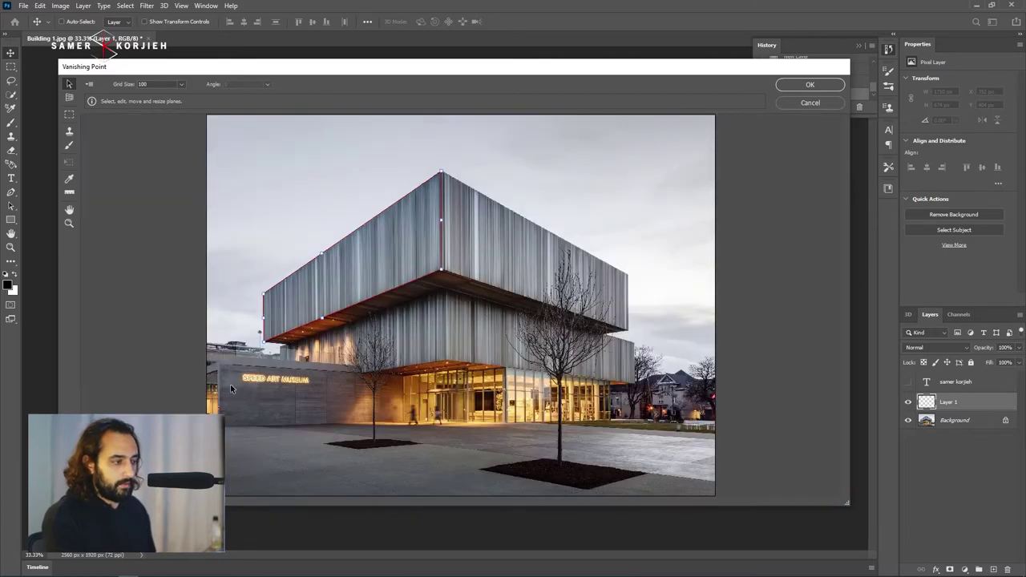
key("ctrl+plus")
key("ctrl+minus")
key("ctrl+plus")
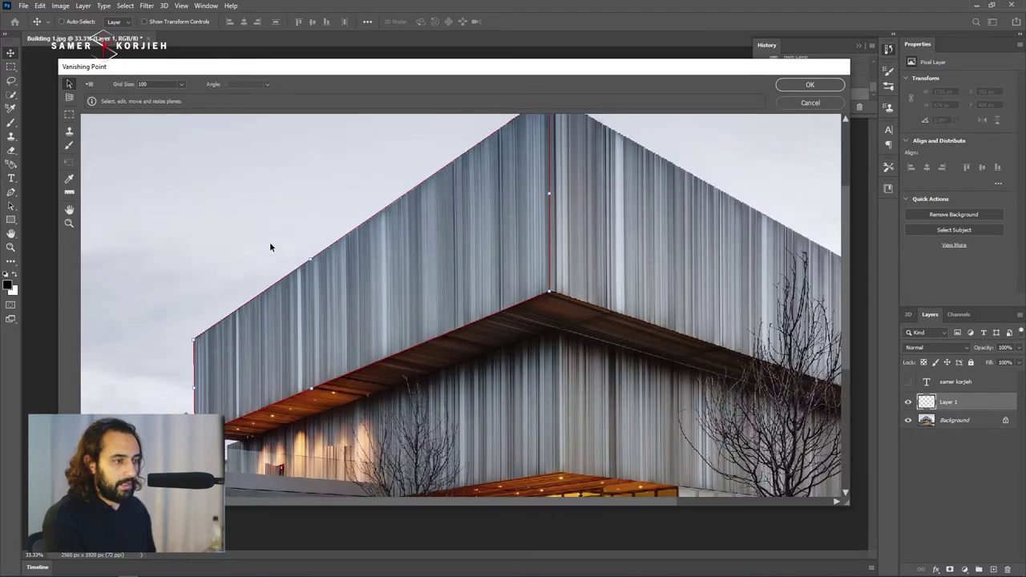
key("ctrl+minus")
key("ctrl+plus")
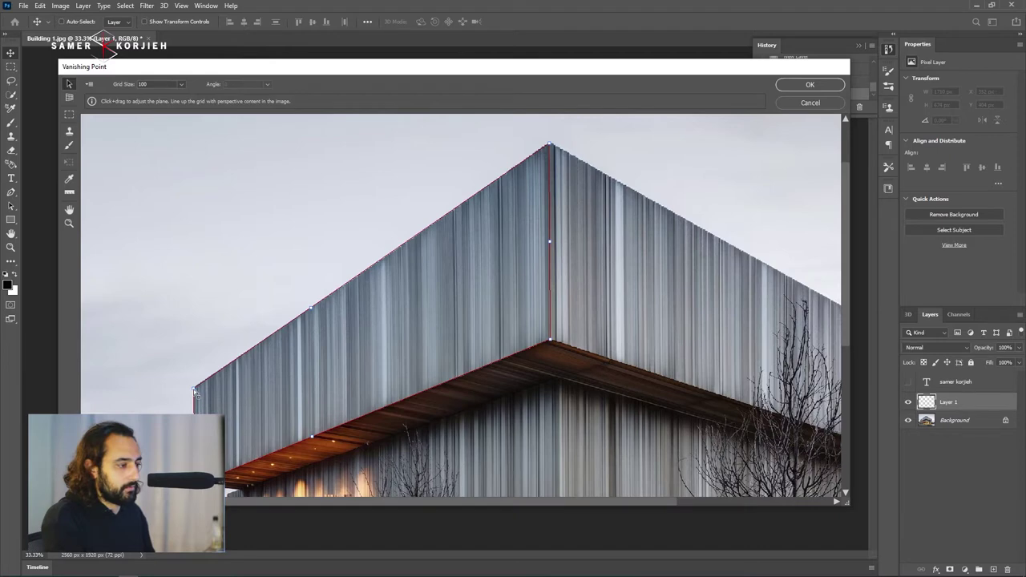
left_click_drag(195, 391, 196, 389)
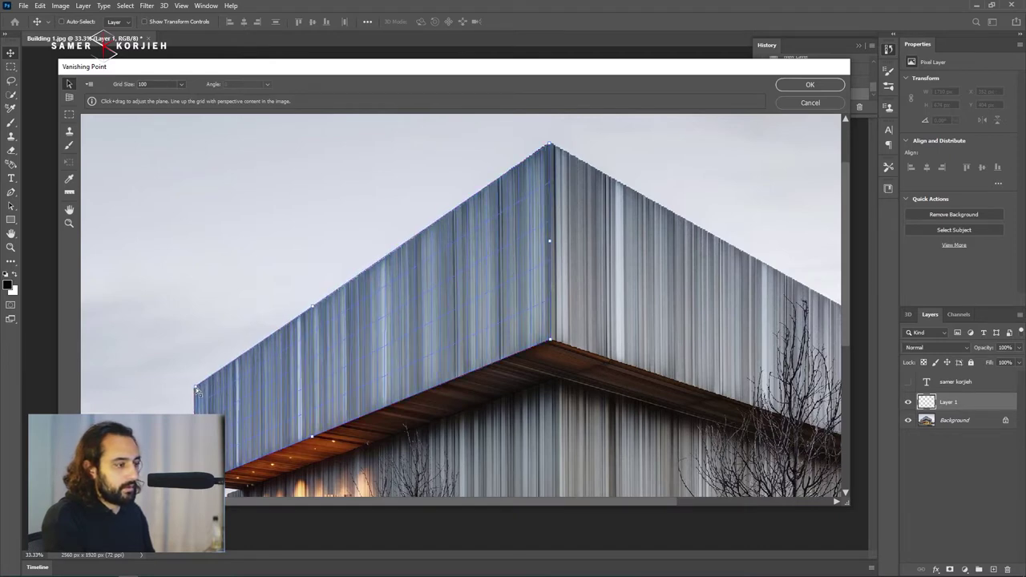
key("ctrl+0")
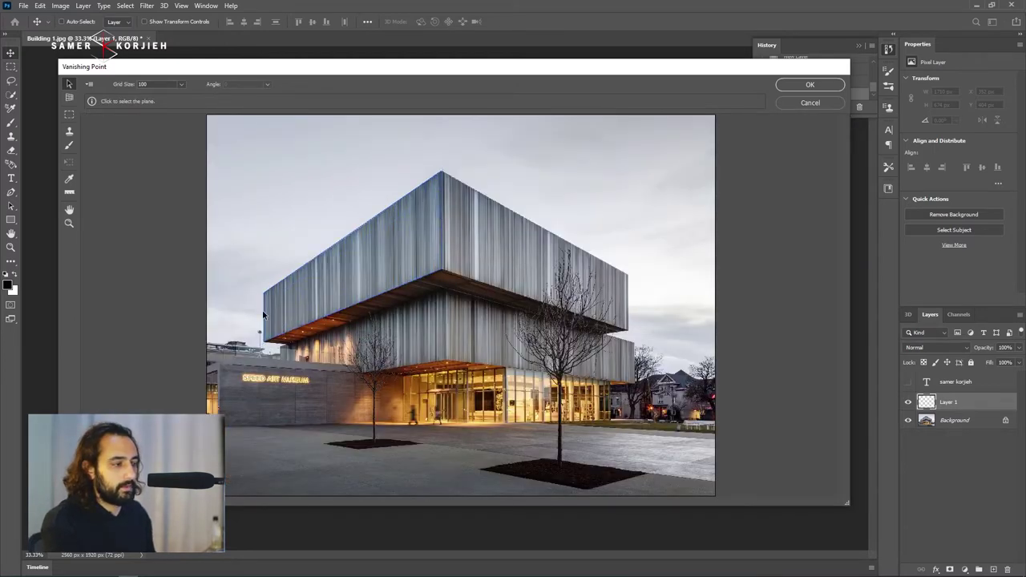
left_click(394, 254)
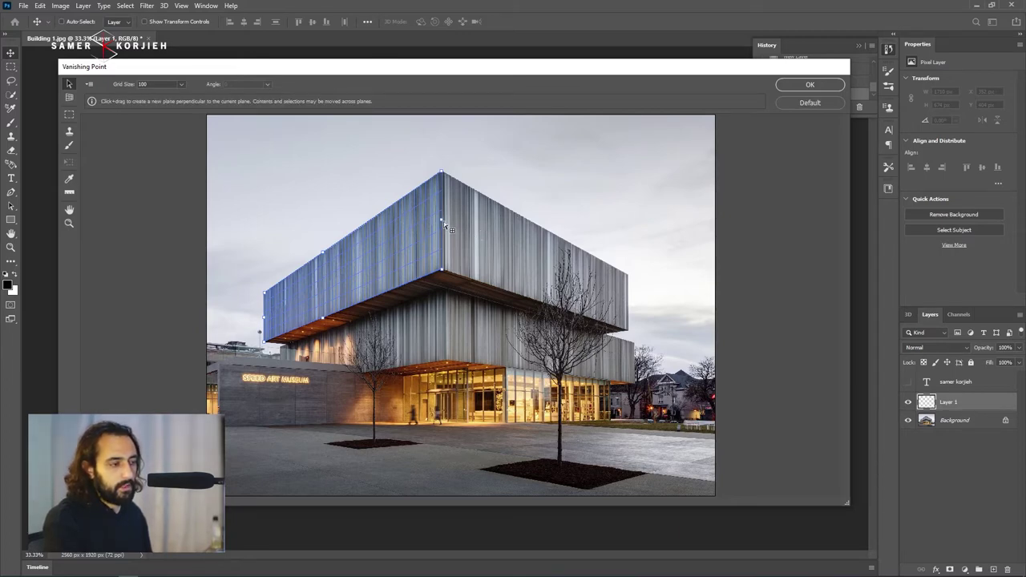
Tear off a 90° plane and stretch it over the upper box's right face.
left_click_drag(443, 221, 662, 249)
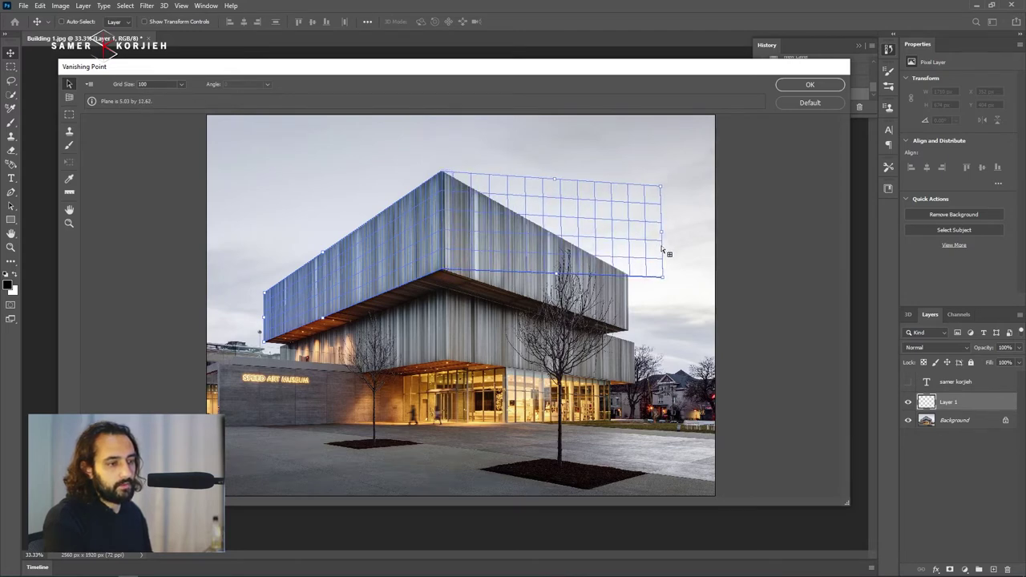
left_click_drag(662, 250, 662, 249)
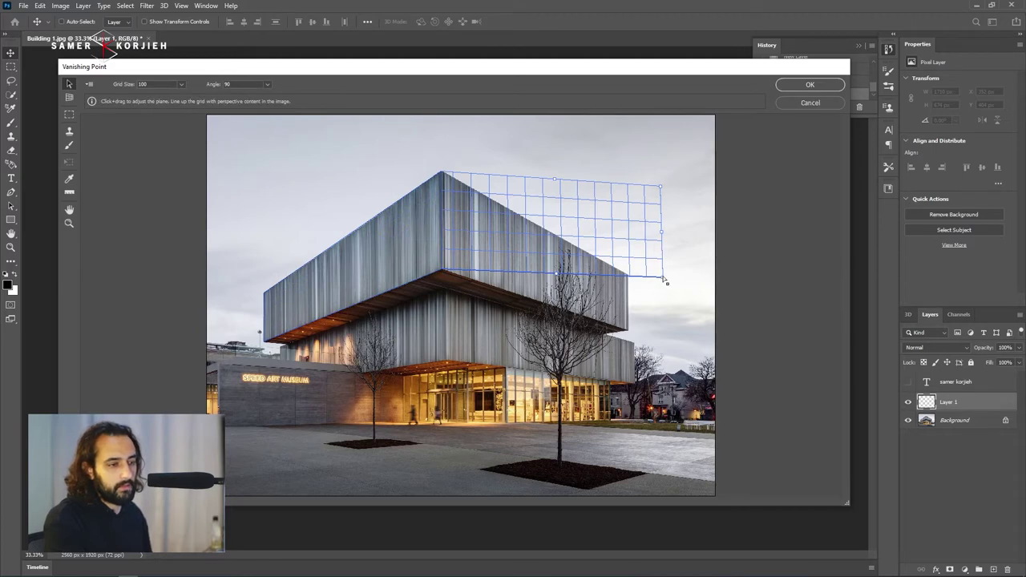
mouse_move(662, 278)
left_mouse_down()
mouse_move(664, 341)
mouse_move(628, 330)
left_mouse_up()
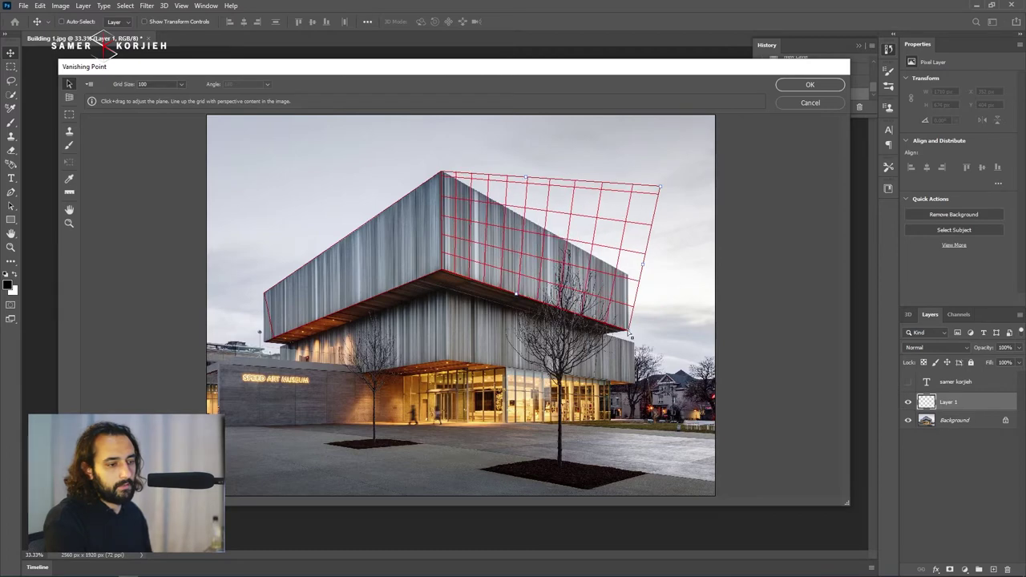
left_click_drag(644, 261, 630, 281)
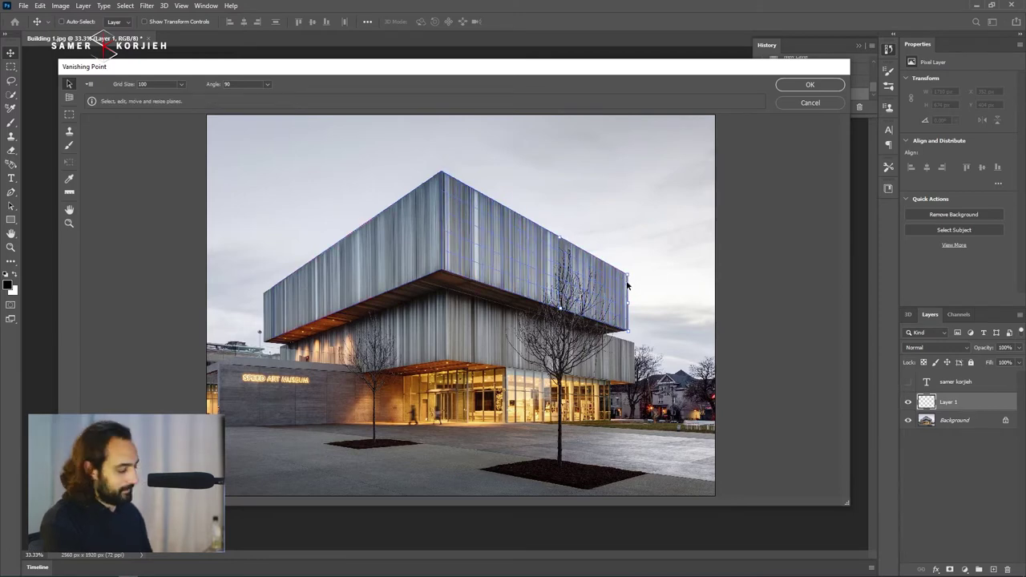
Refine the right plane's lower corner and commit the Vanishing Point filter.
scroll(593, 281, "up", 1)
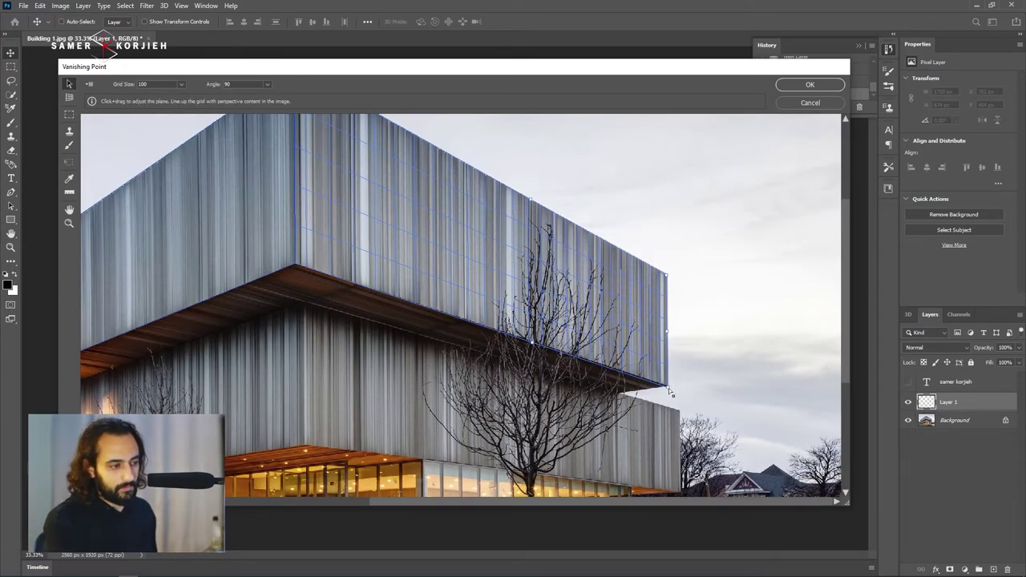
left_click_drag(670, 393, 671, 390)
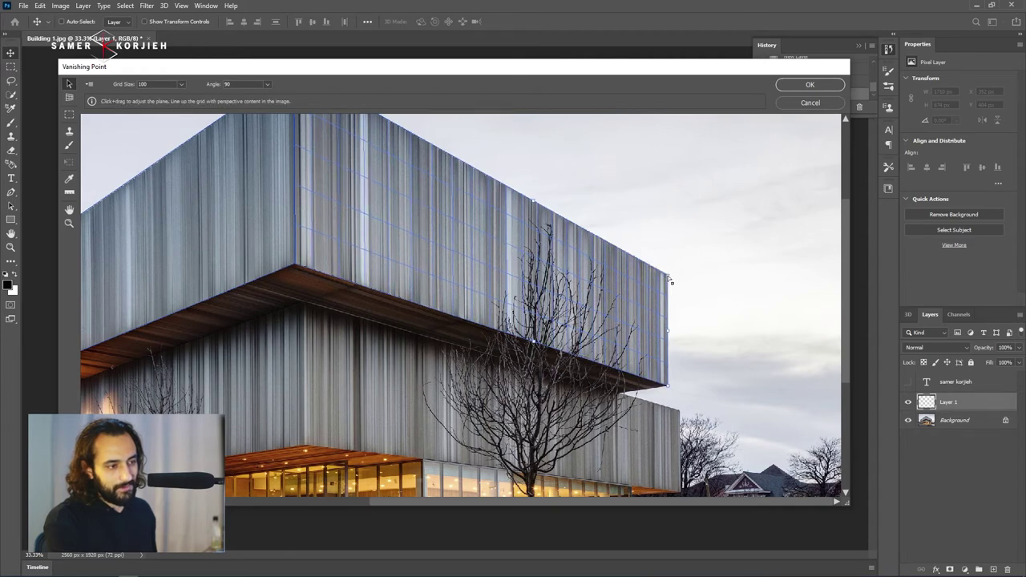
key("ctrl+minus")
key("ctrl+minus")
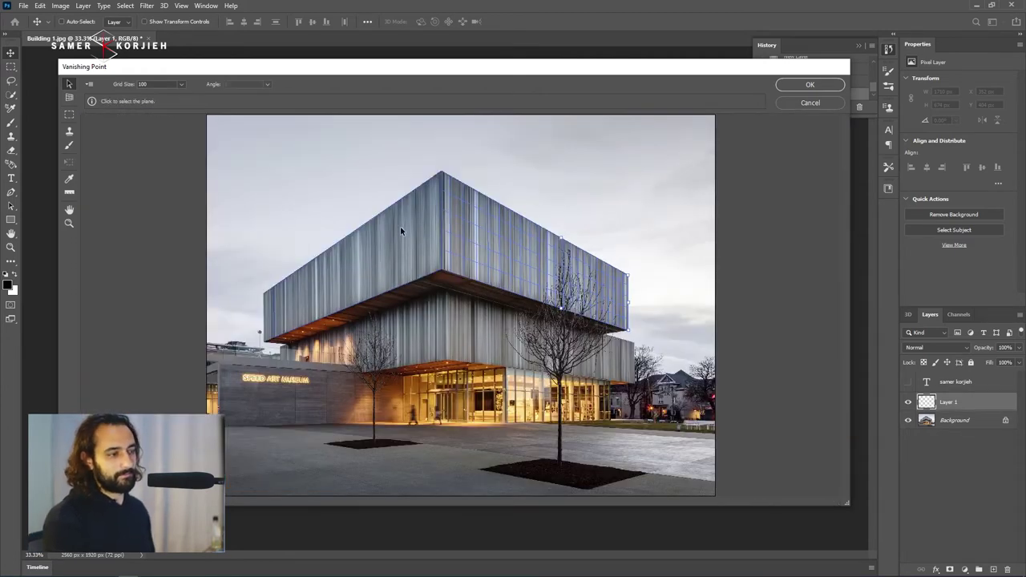
left_click(460, 228)
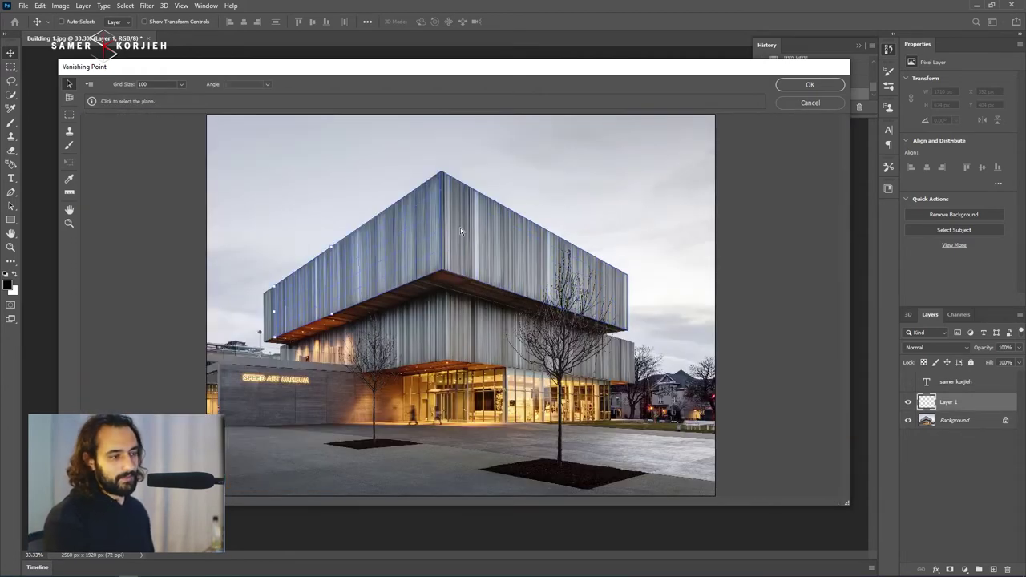
left_click(809, 85)
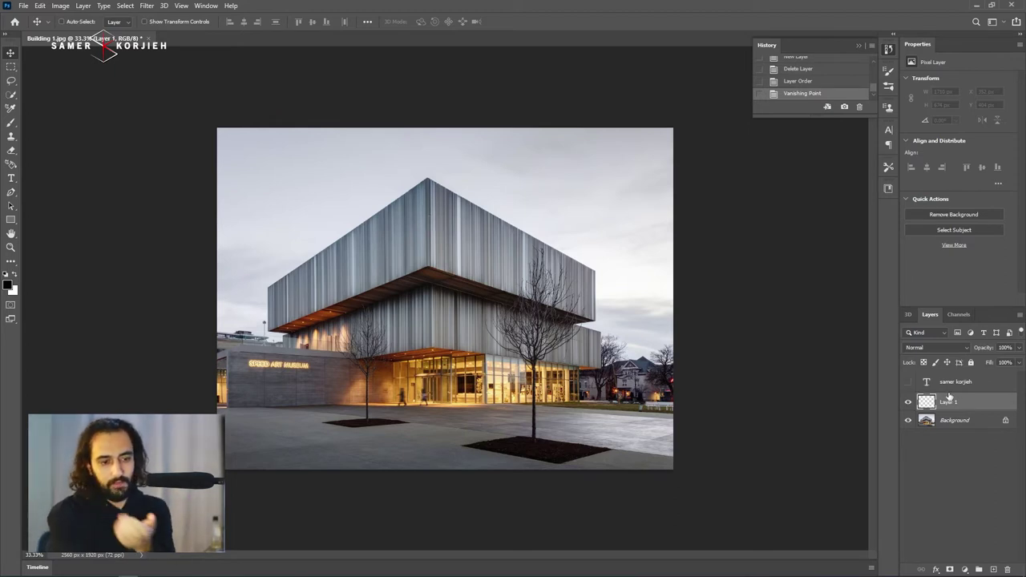
Copy the name lettering, hide its layer, and reopen Vanishing Point on Layer 1.
left_click(908, 382)
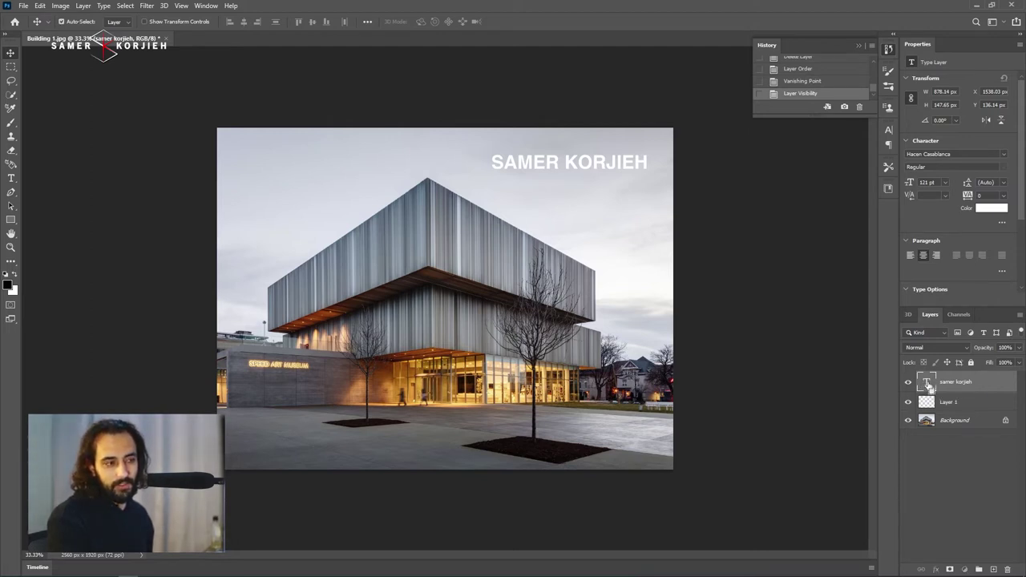
left_click(927, 385, "ctrl")
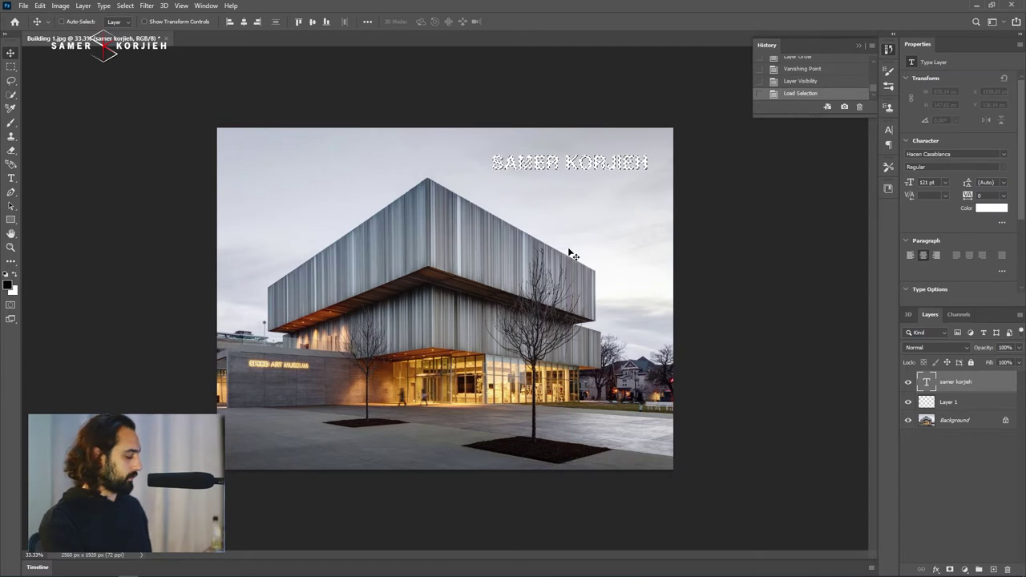
key("ctrl+d")
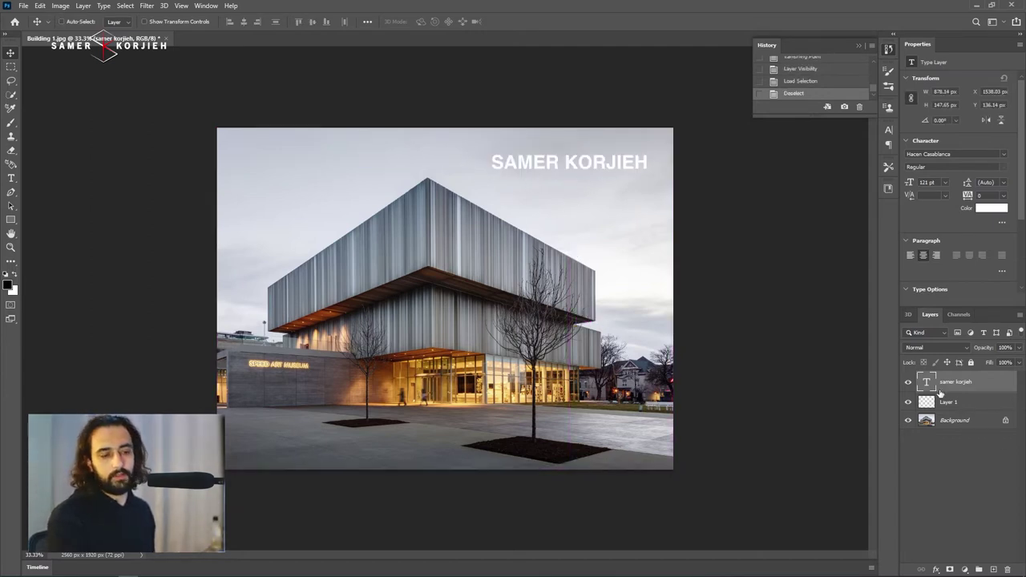
left_click(909, 383)
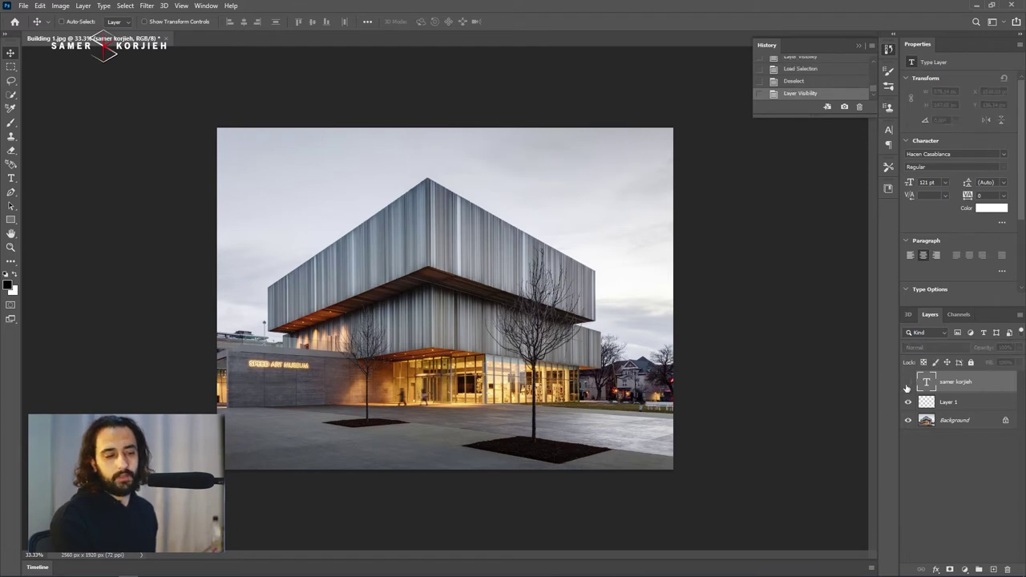
left_click(976, 403)
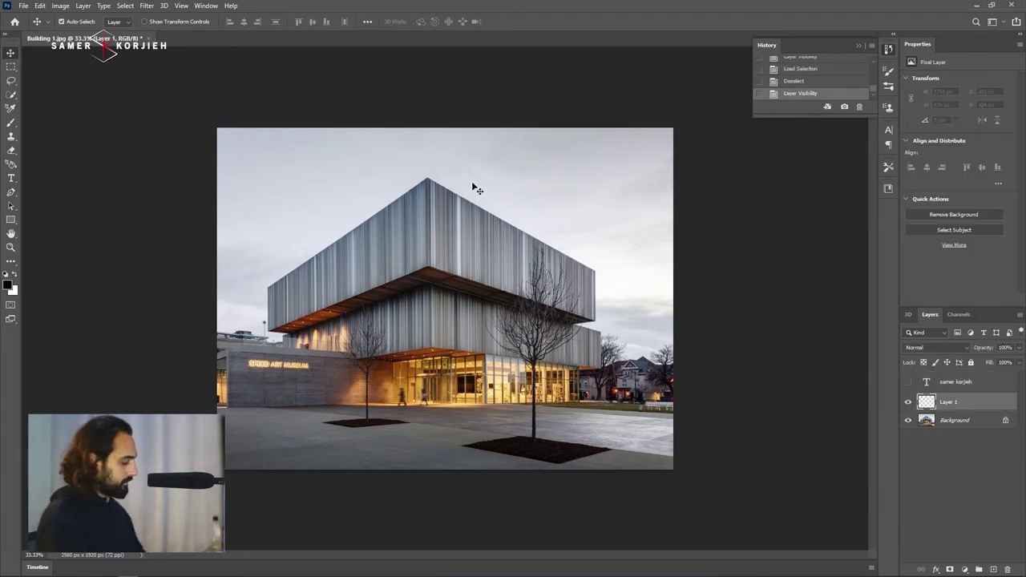
key("ctrl+alt+v")
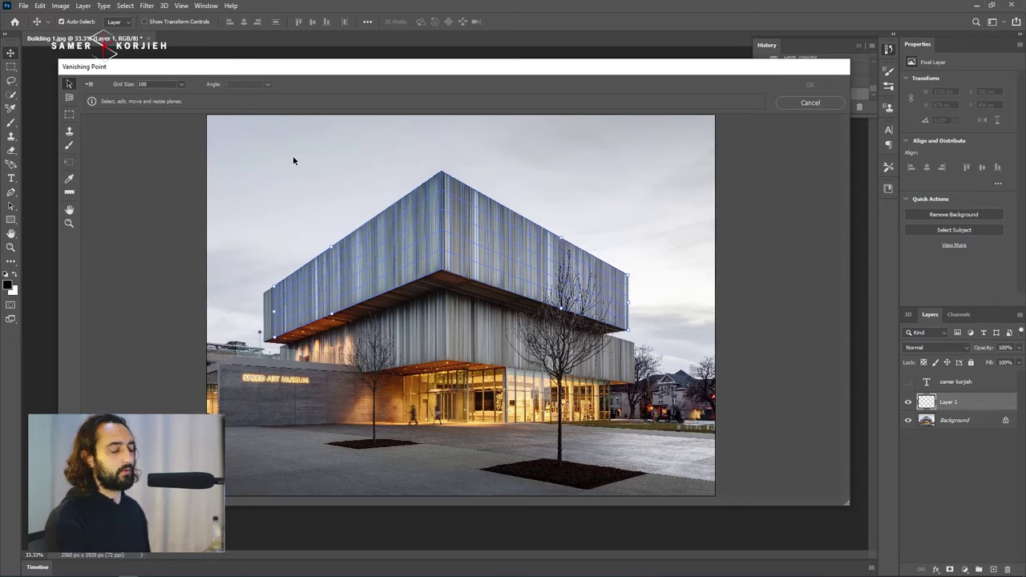
Paste the name lettering, scale it up, and wrap it across both perspective planes.
key("ctrl+v")
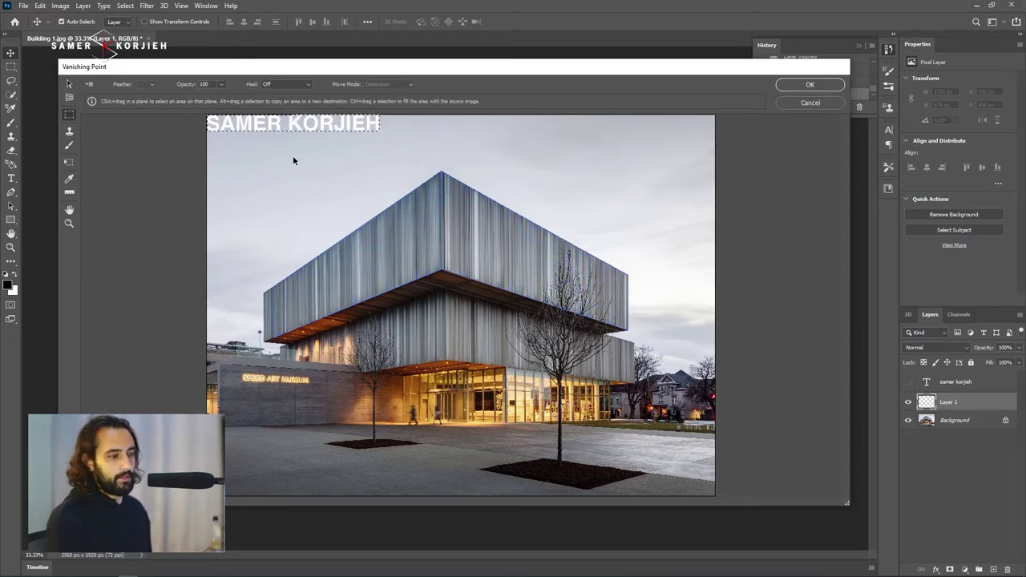
left_click(69, 164)
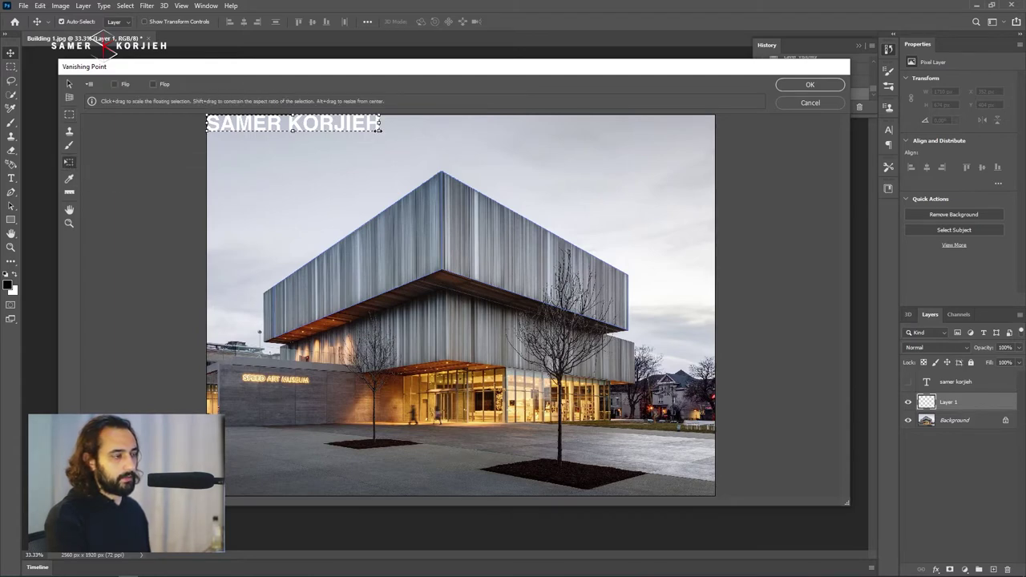
left_click_drag(380, 130, 568, 149)
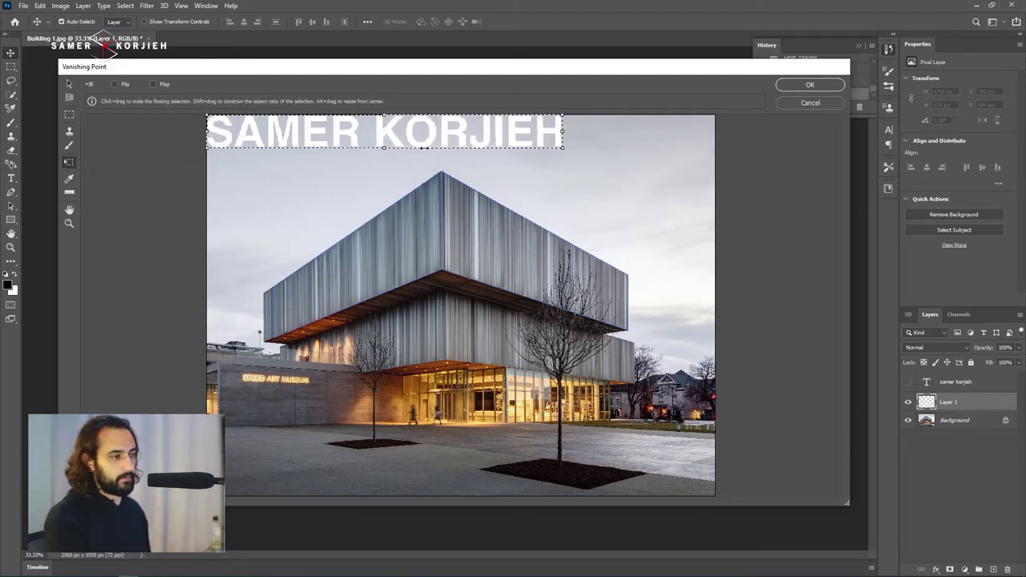
mouse_move(426, 148)
left_mouse_down()
mouse_move(439, 204)
mouse_move(461, 230)
mouse_move(433, 228)
mouse_move(467, 261)
mouse_move(519, 279)
left_mouse_up()
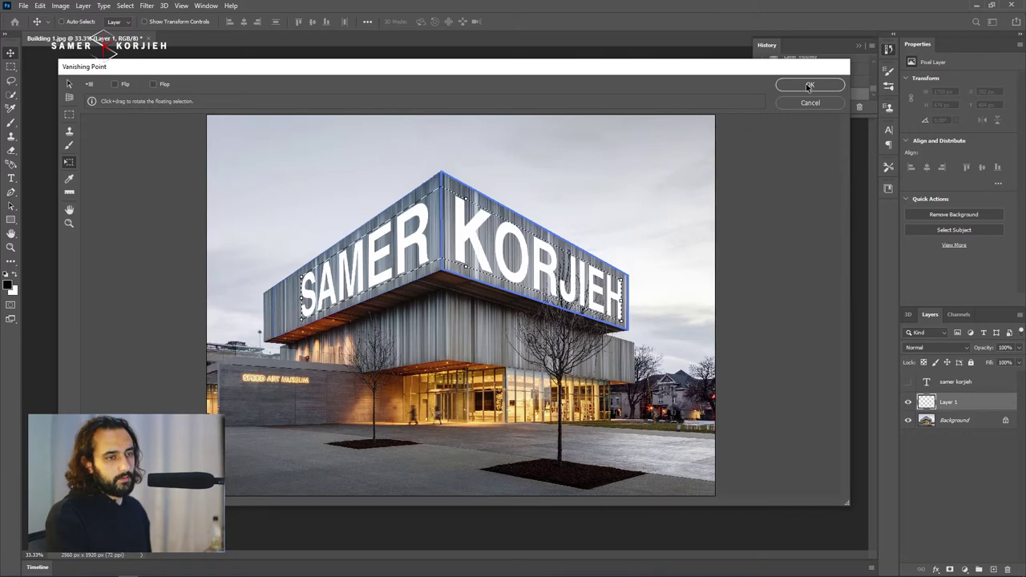
left_click(809, 86)
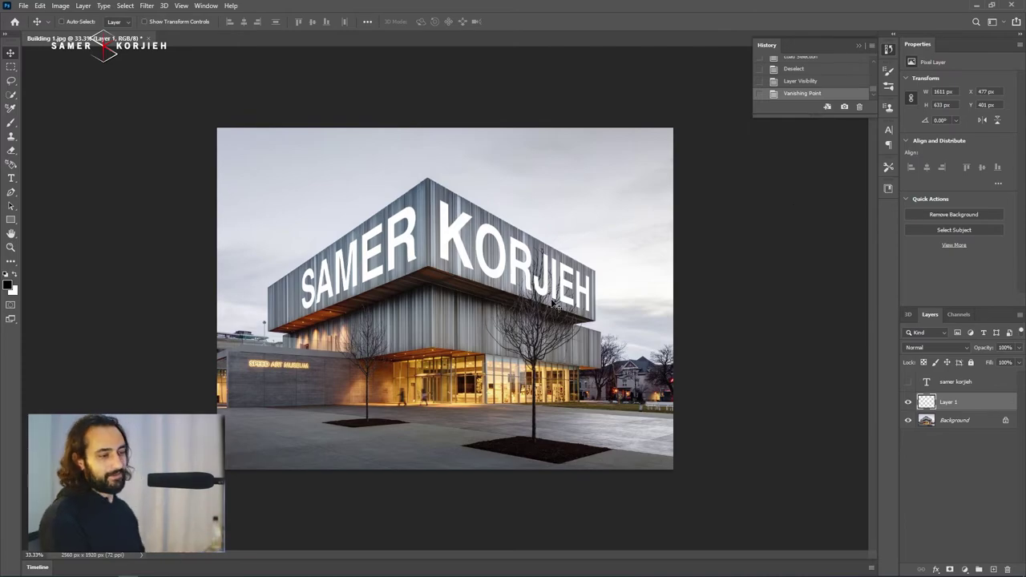
Scroll around the document to inspect the perspective lettering on the building.
scroll(573, 288, "up", 4)
scroll(574, 281, "up", 2)
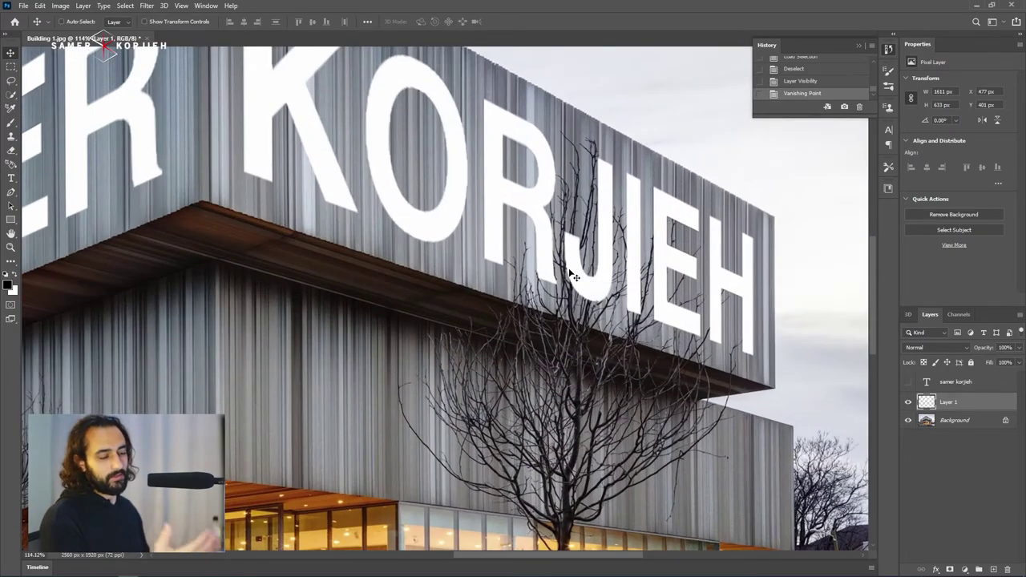
scroll(574, 276, "down", 1)
scroll(565, 265, "down", 2)
scroll(553, 252, "down", 1)
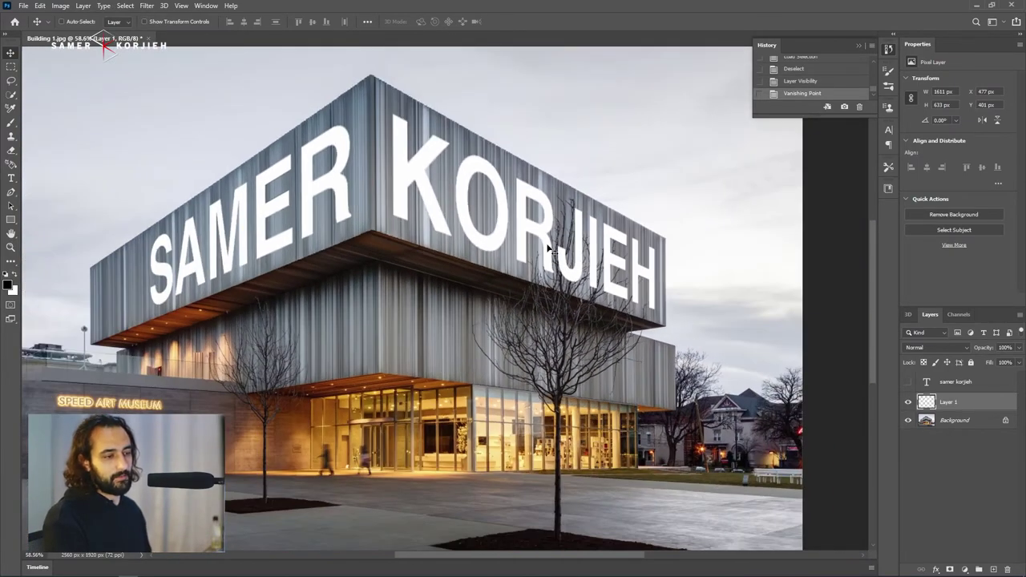
scroll(551, 272, "up", 1)
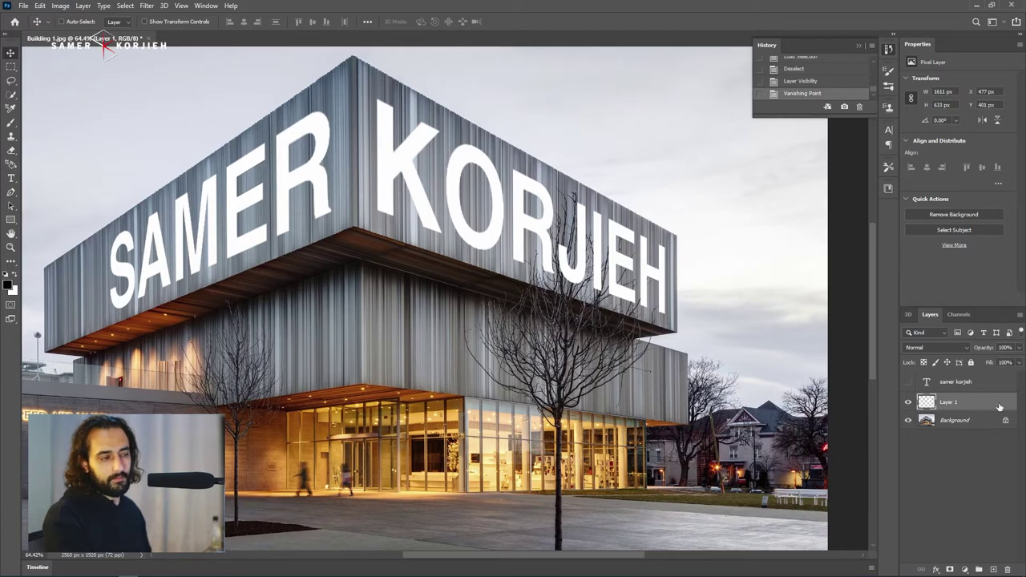
Split Layer 1's Underlying Layer Blend If black slider to 0/177 so the ribs show through.
double_click(993, 401)
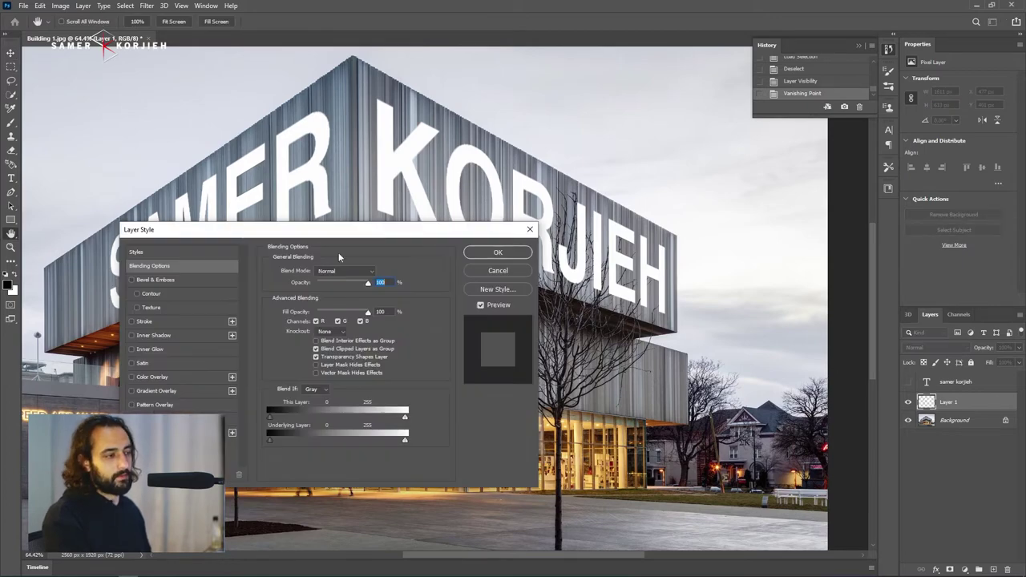
mouse_move(214, 230)
left_mouse_down()
mouse_move(222, 294)
mouse_move(202, 272)
mouse_move(190, 279)
left_mouse_up()
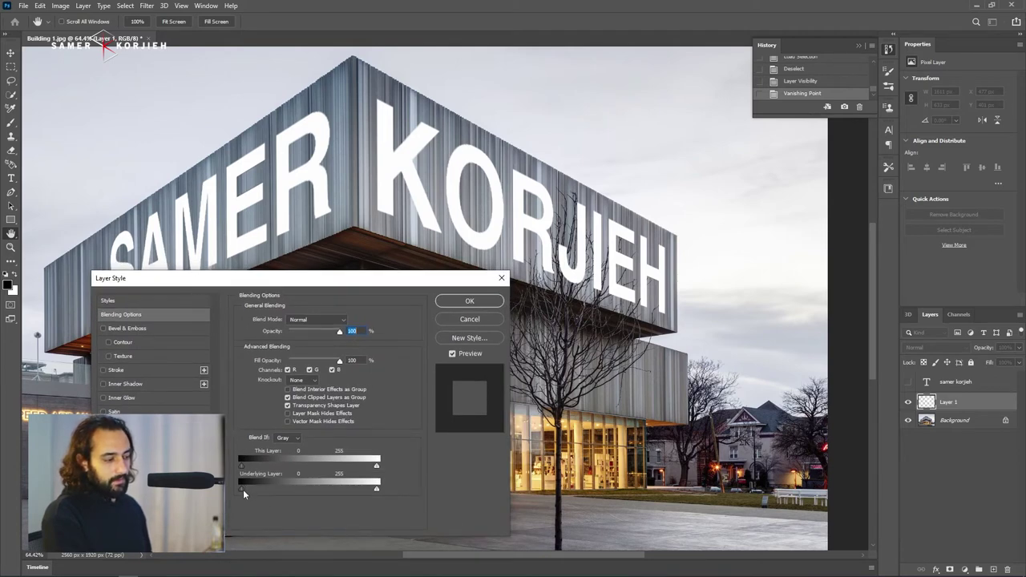
left_click_drag(253, 489, 345, 489)
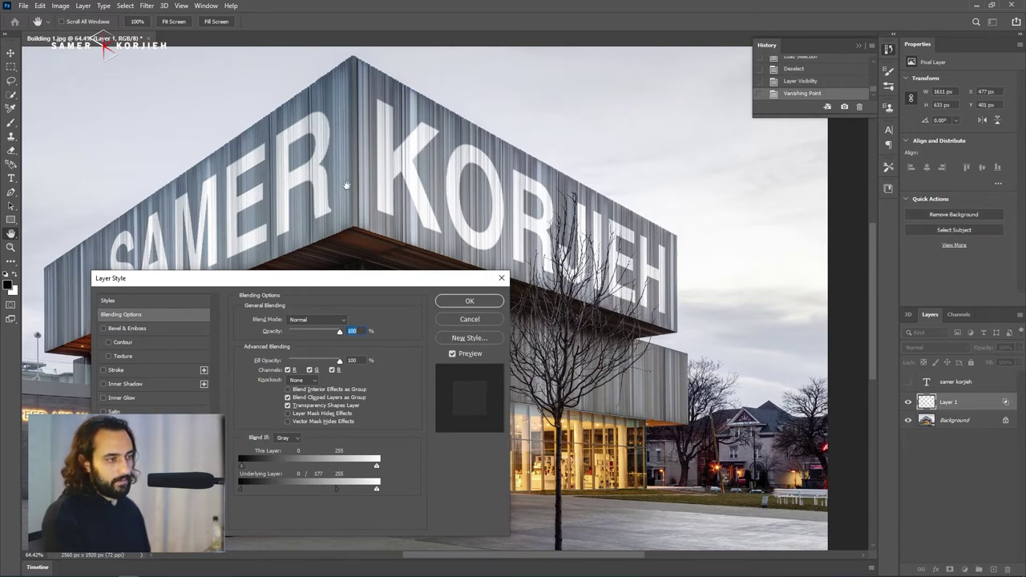
left_click(454, 301)
key("ctrl+0")
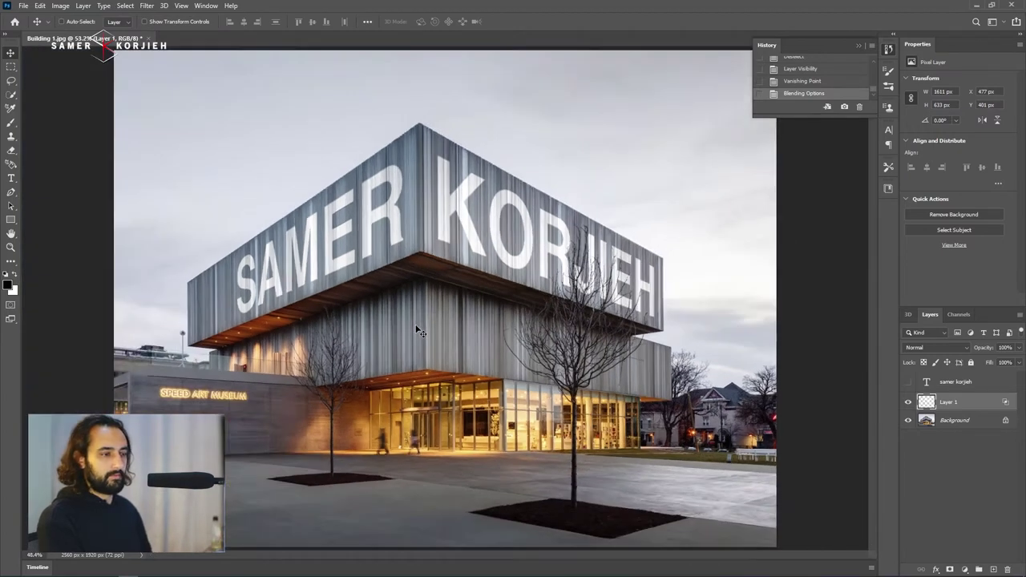
key("ctrl+minus")
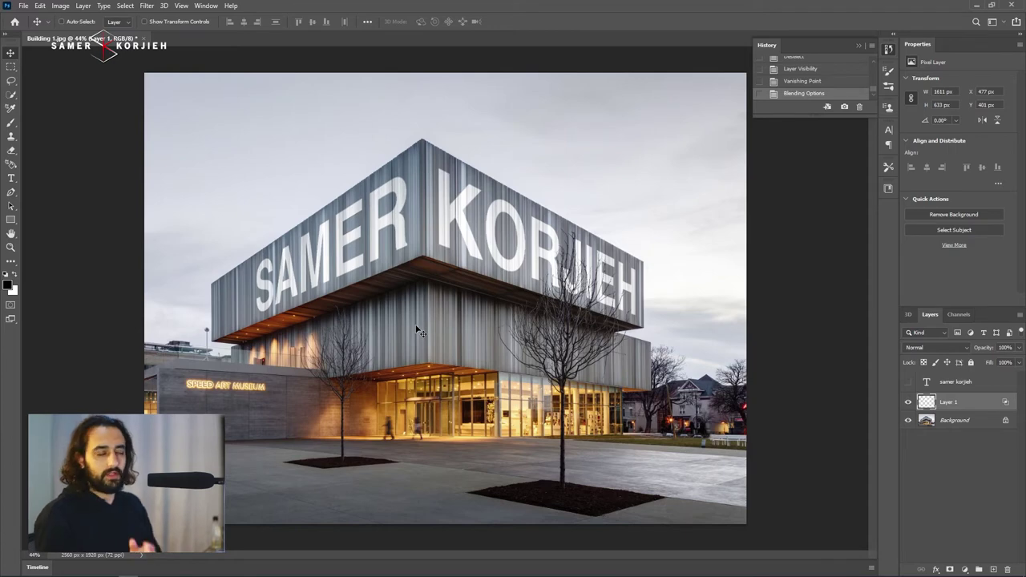
key("ctrl")
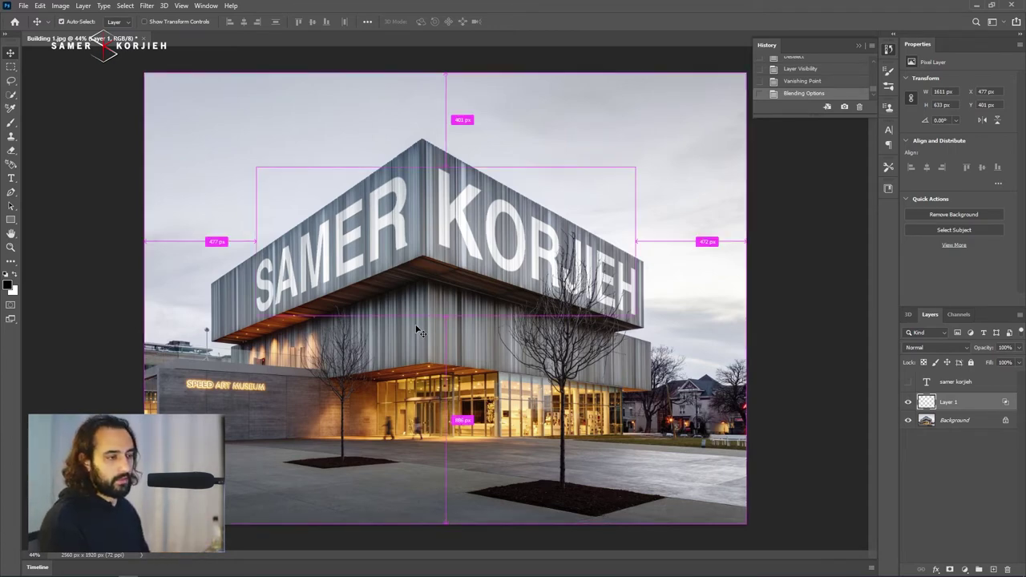
key("ctrl+z")
key("ctrl+z")
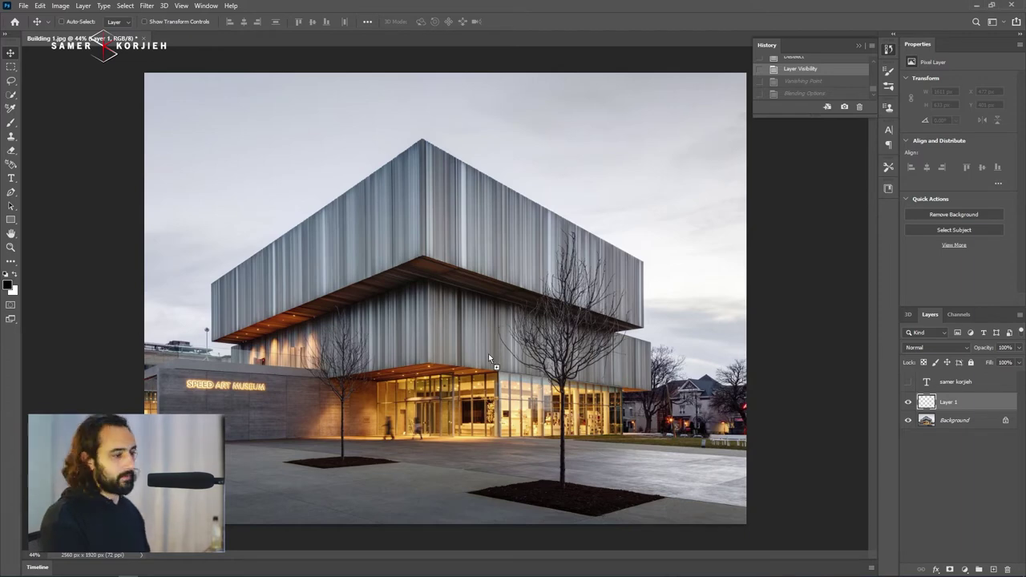
left_click_drag(488, 353, 487, 330)
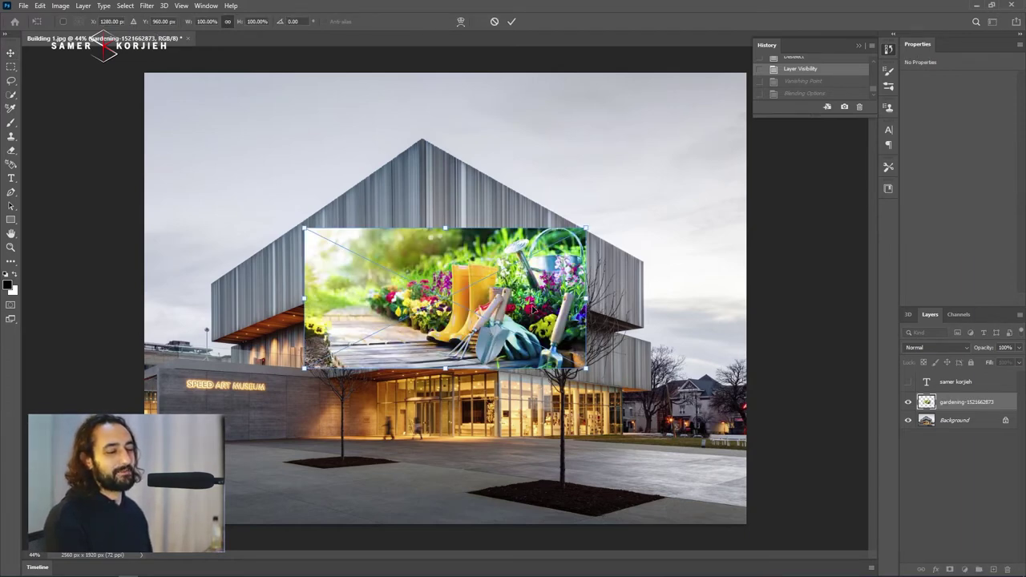
Place the gardening photo as a new layer directly above the text layer.
key("Return")
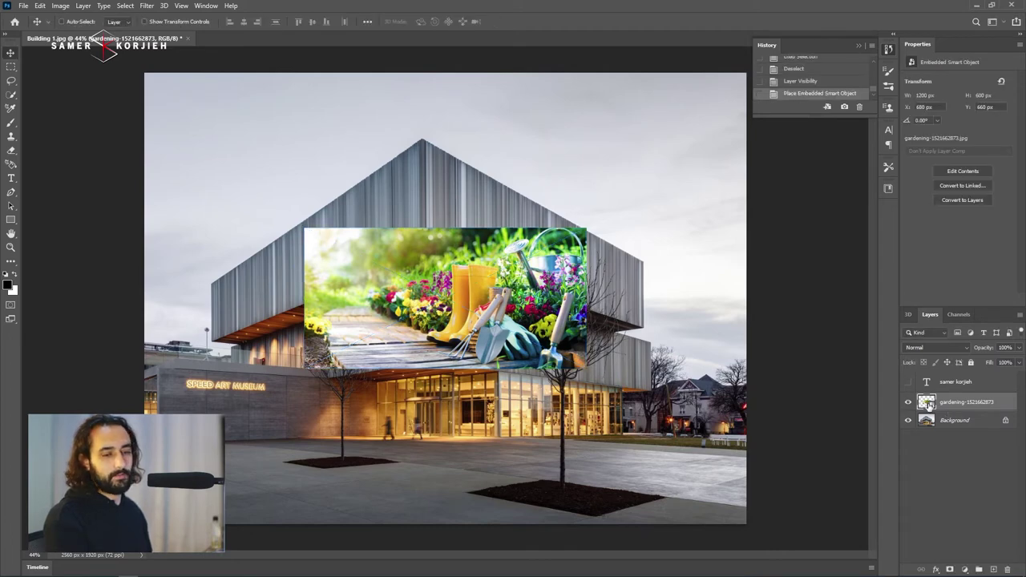
key("ctrl")
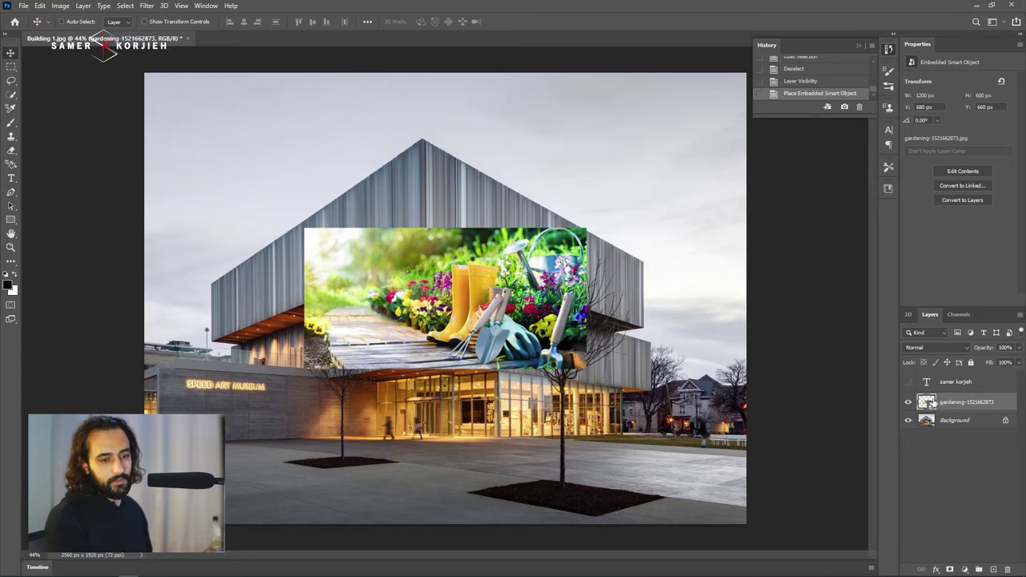
key("ctrl+z")
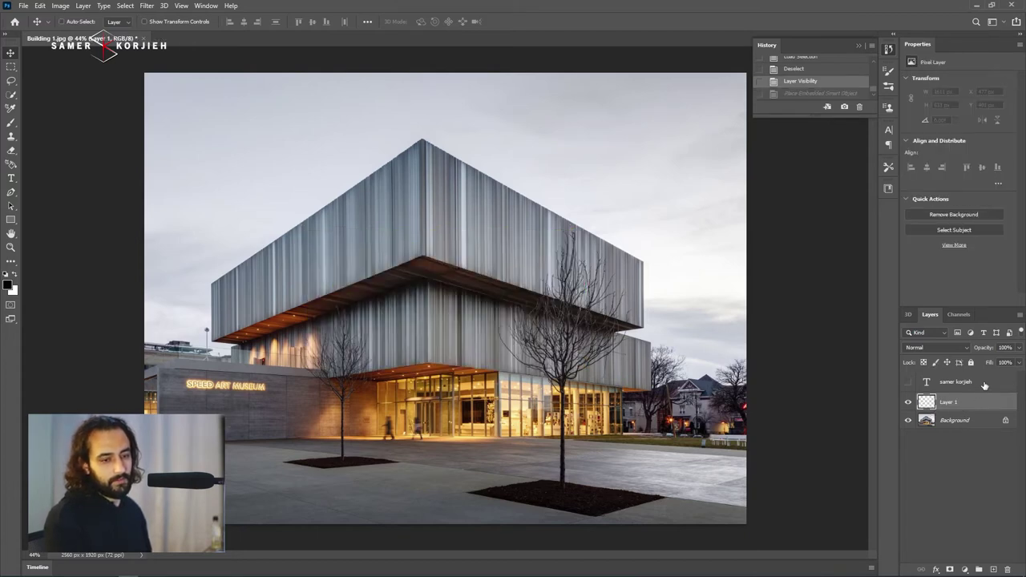
left_click(984, 386)
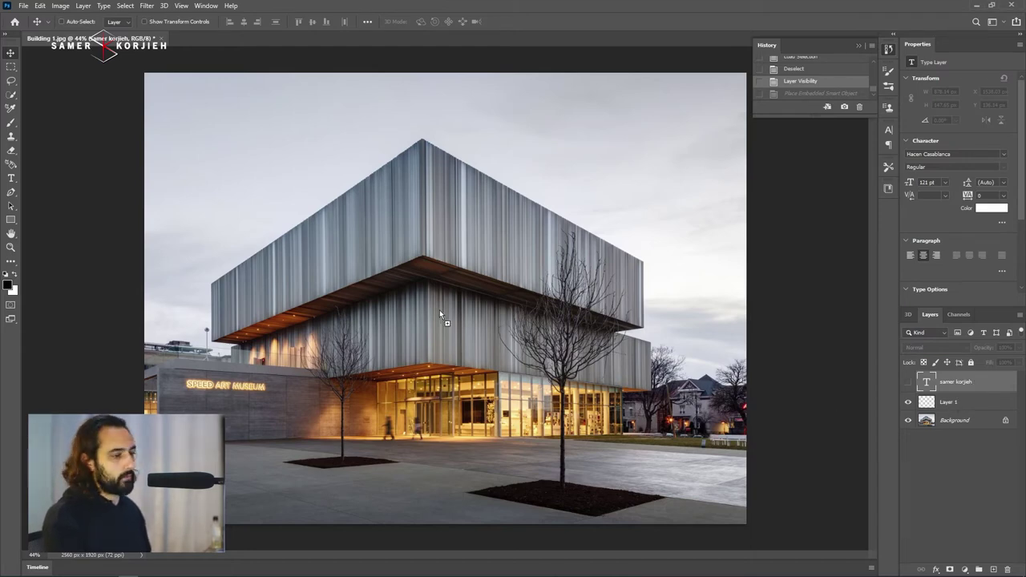
left_click_drag(439, 309, 439, 309)
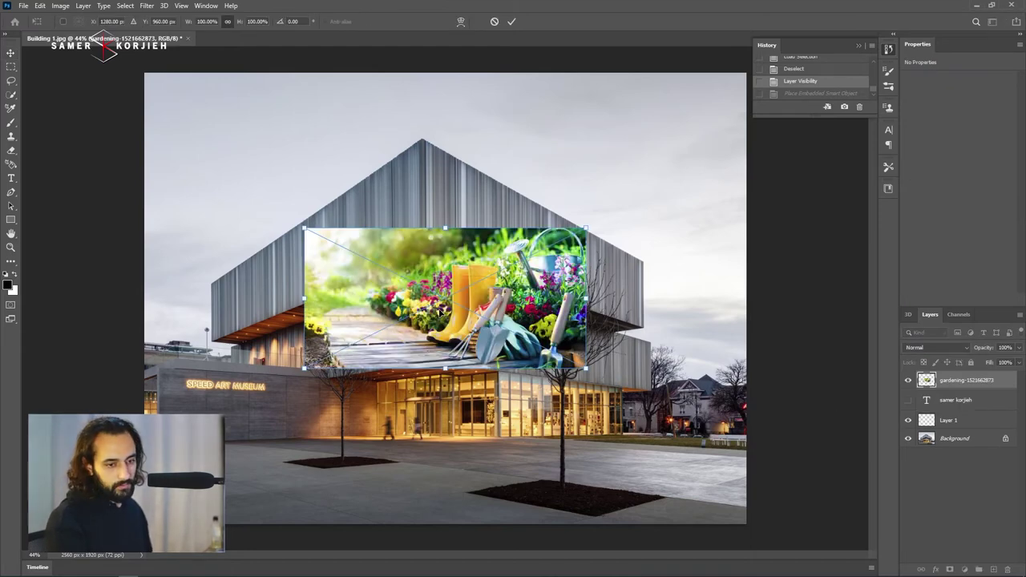
key("Return")
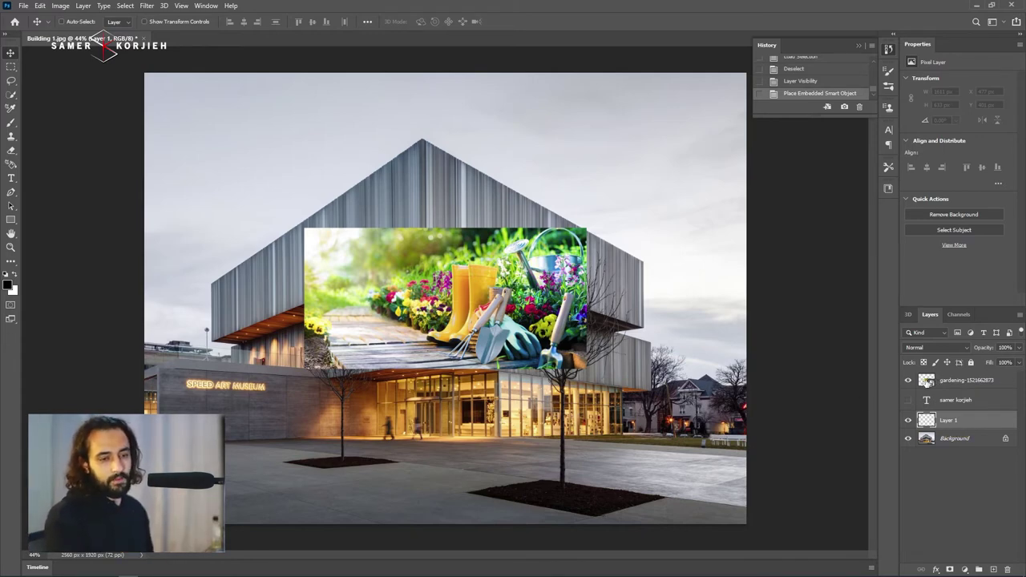
Load the gardening photo layer's outline as a selection and hide the layer.
left_click(926, 381, "ctrl")
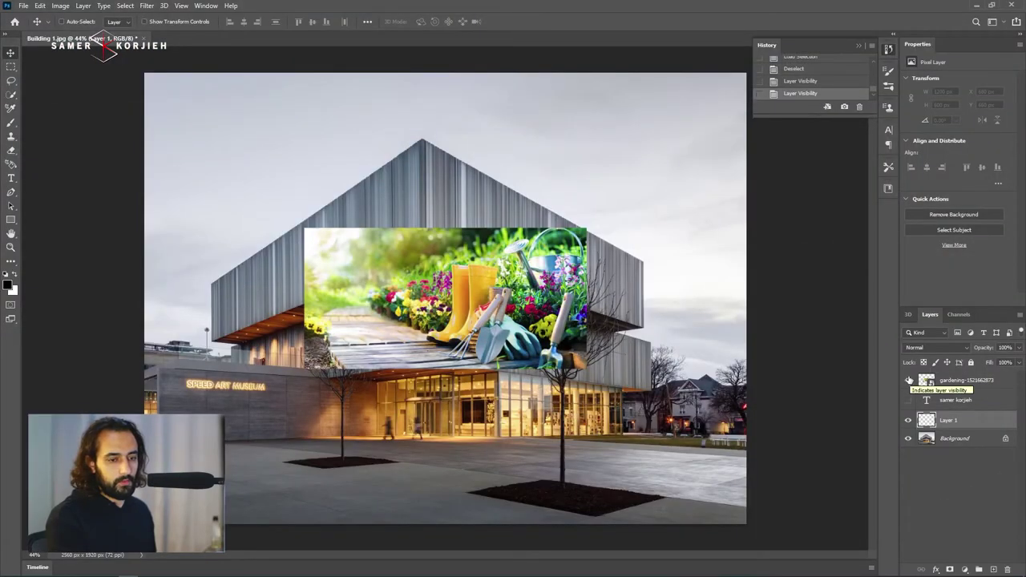
left_click(907, 380)
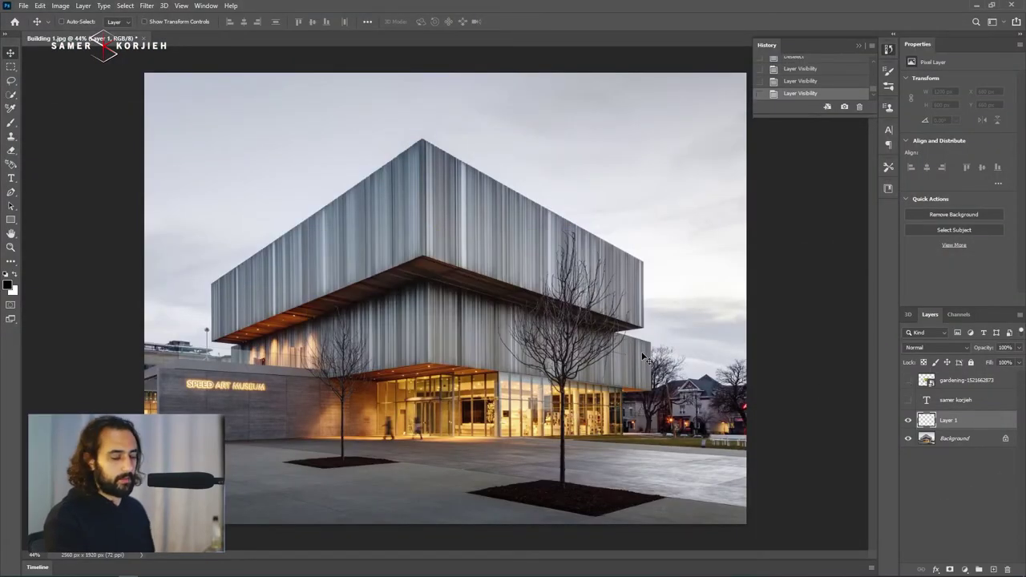
key("ctrl")
Open Vanishing Point on the building and paste the gardening photo into it.
key("ctrl+alt+v")
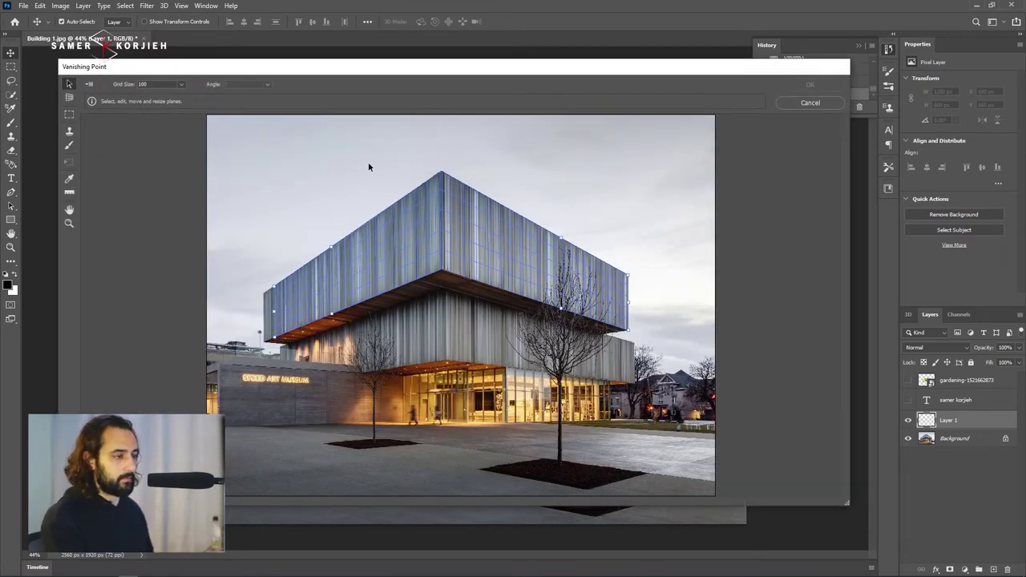
key("alt")
key("ctrl+v")
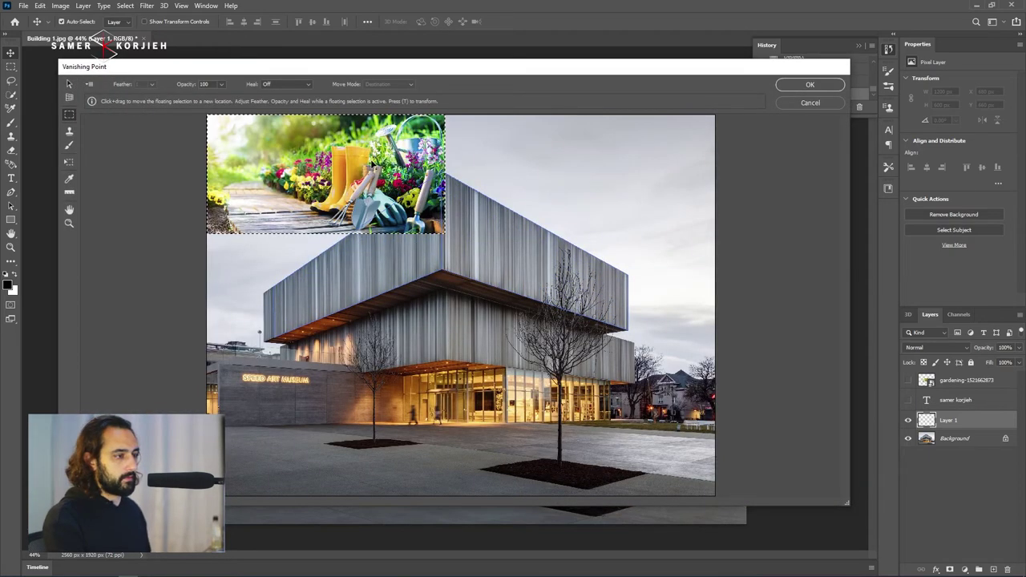
left_click(70, 164)
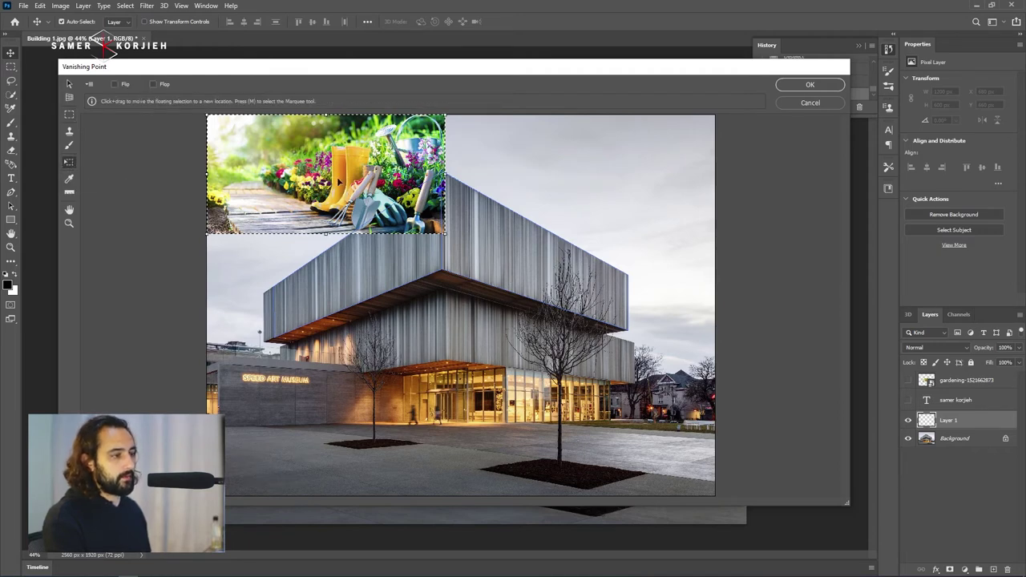
Try moving and enlarging the photo across the upper facade, then undo the placement.
mouse_move(298, 161)
left_mouse_down()
mouse_move(403, 220)
mouse_move(397, 200)
left_mouse_up()
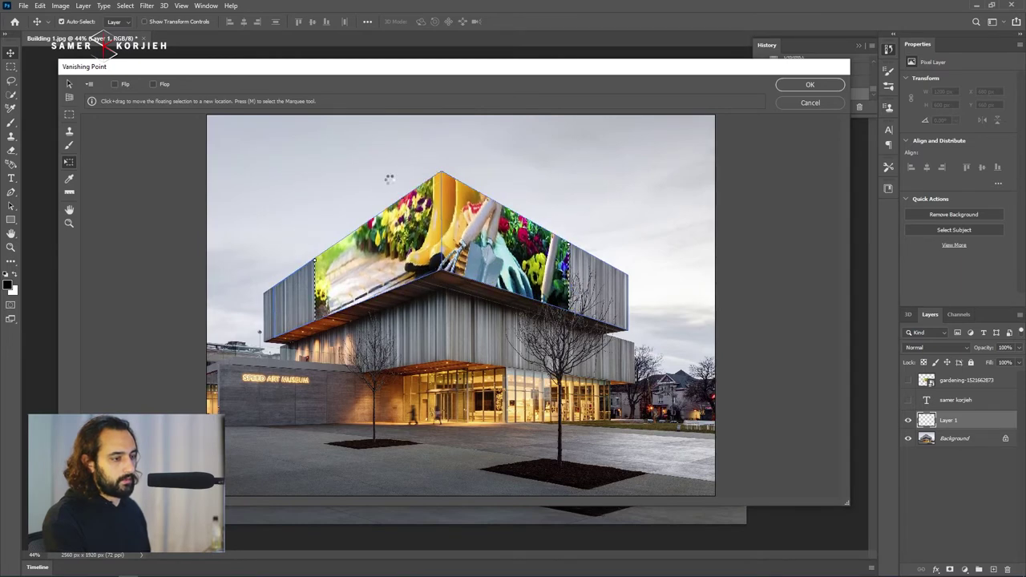
mouse_move(396, 200)
left_mouse_down()
mouse_move(494, 318)
mouse_move(495, 346)
left_mouse_up()
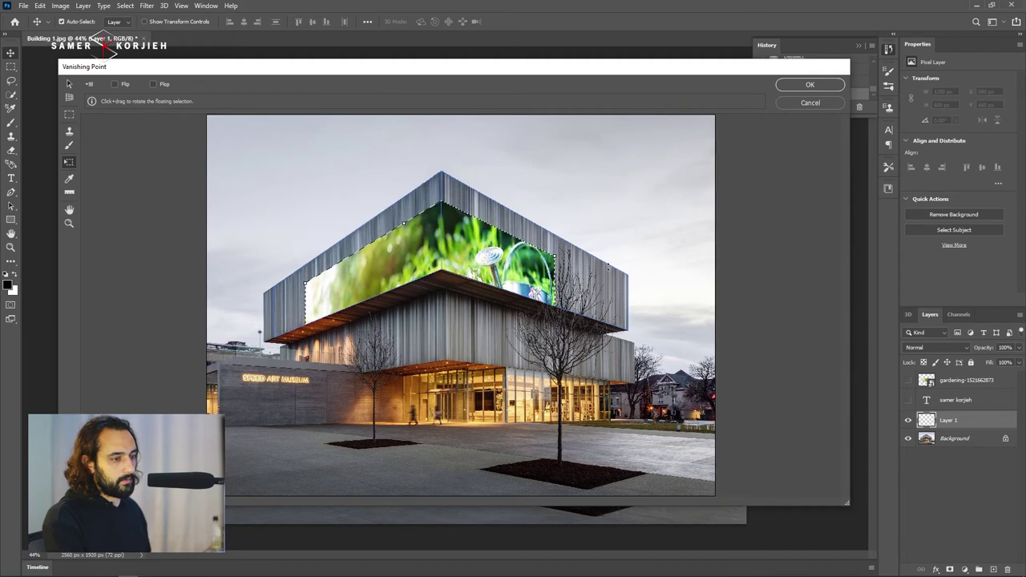
mouse_move(554, 252)
left_mouse_down()
mouse_move(637, 230)
mouse_move(610, 226)
left_mouse_up()
mouse_move(540, 266)
left_mouse_down()
mouse_move(533, 250)
mouse_move(275, 310)
left_mouse_up()
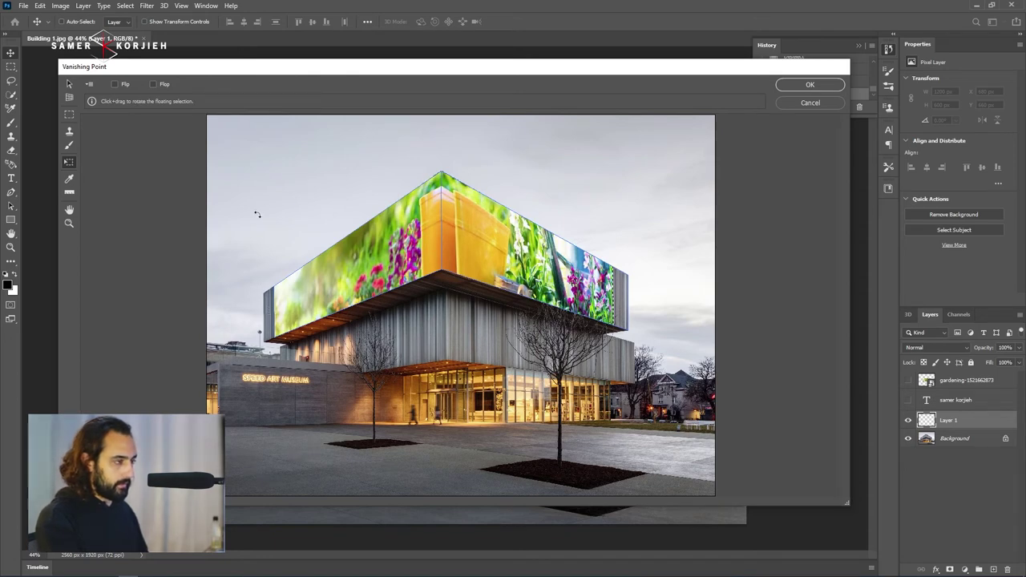
key("ctrl+z")
key("ctrl+z")
key("ctrl+z")
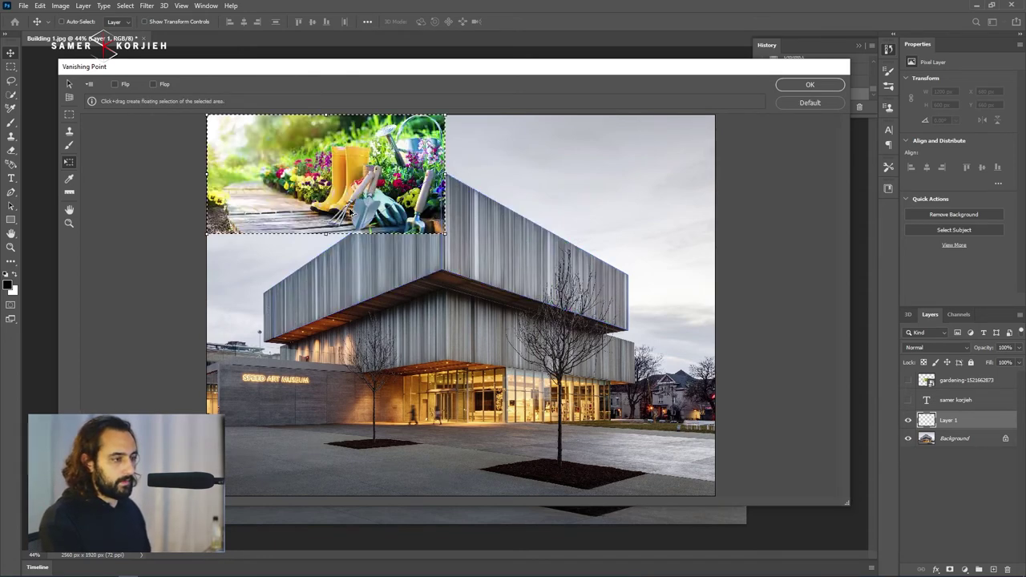
key("ctrl+z")
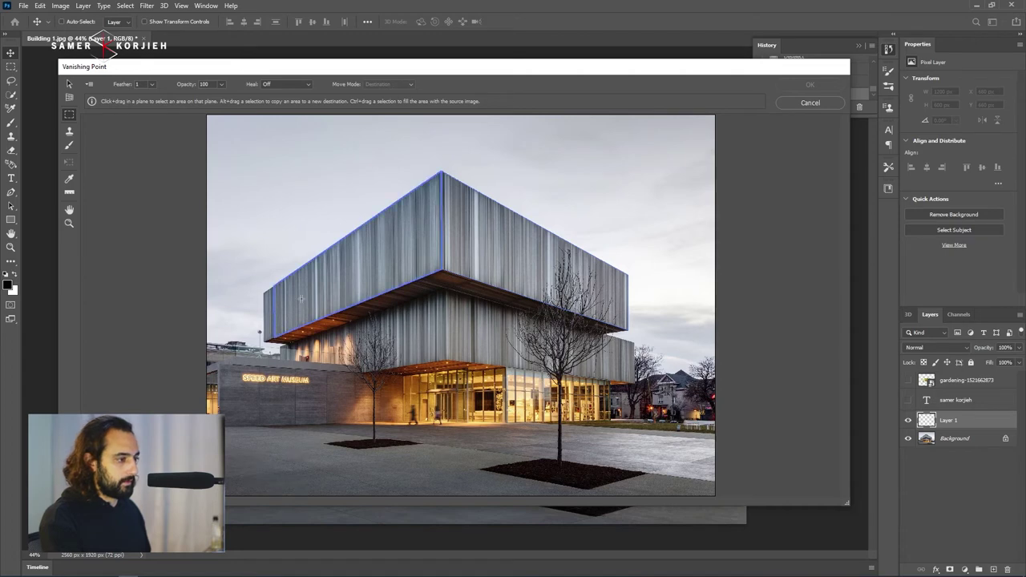
Extend the perspective plane's left edge across the facade and paste the gardening photo again.
left_click(70, 84)
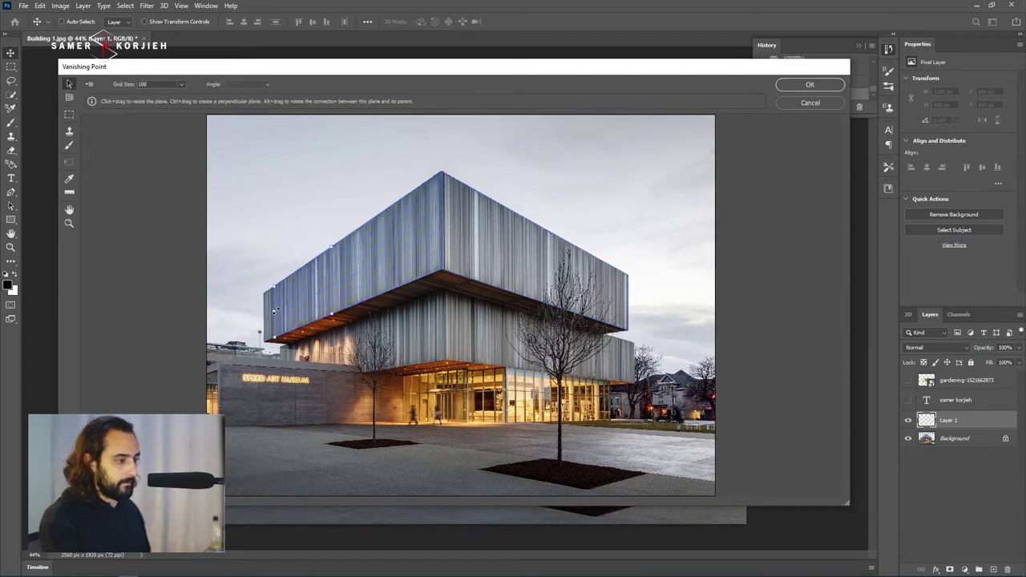
left_click_drag(275, 311, 265, 319)
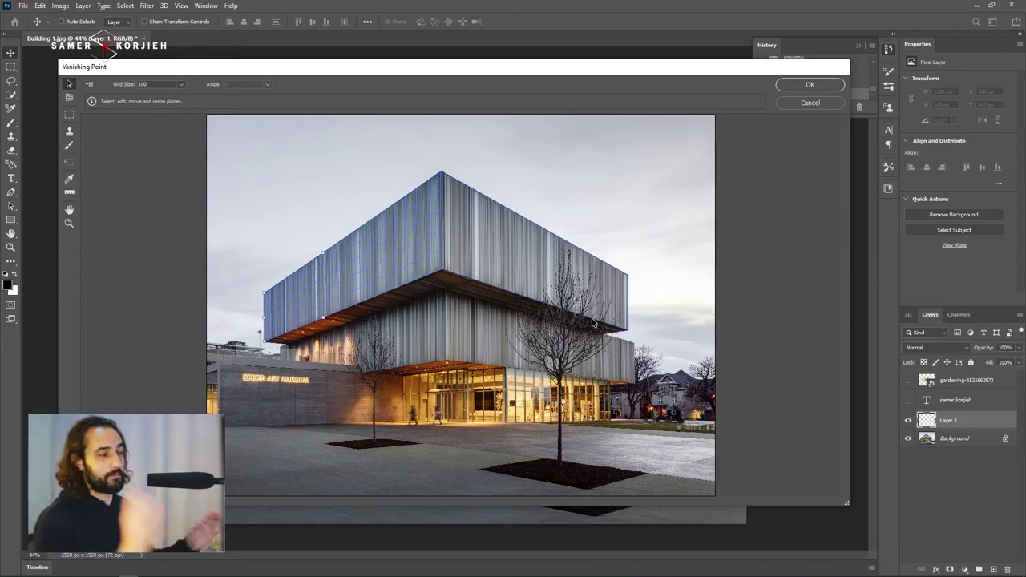
key("BackSpace")
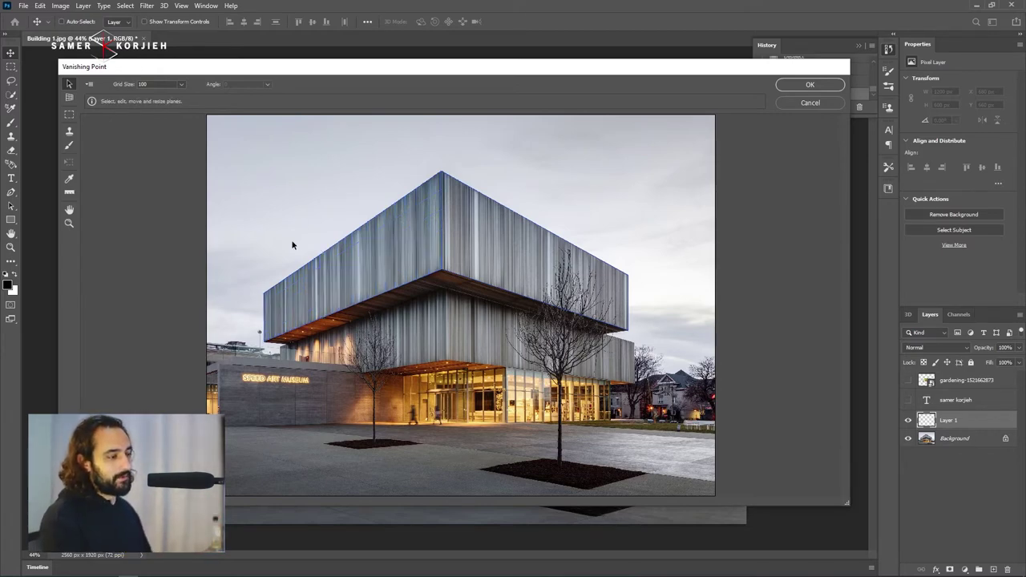
key("ctrl+v")
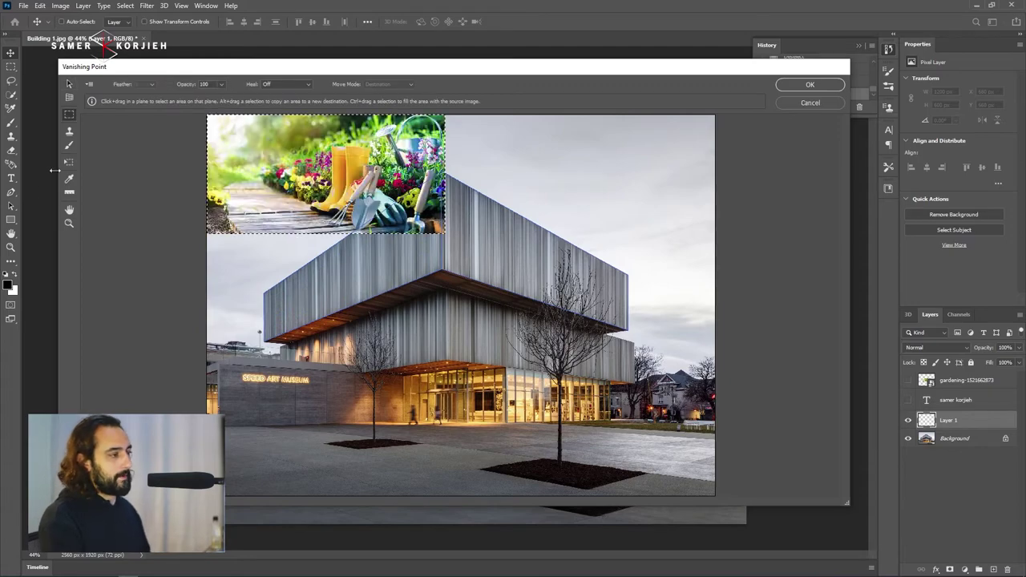
Scale up the pasted photo and drag it so it wraps both top facades.
left_click_drag(446, 234, 745, 383)
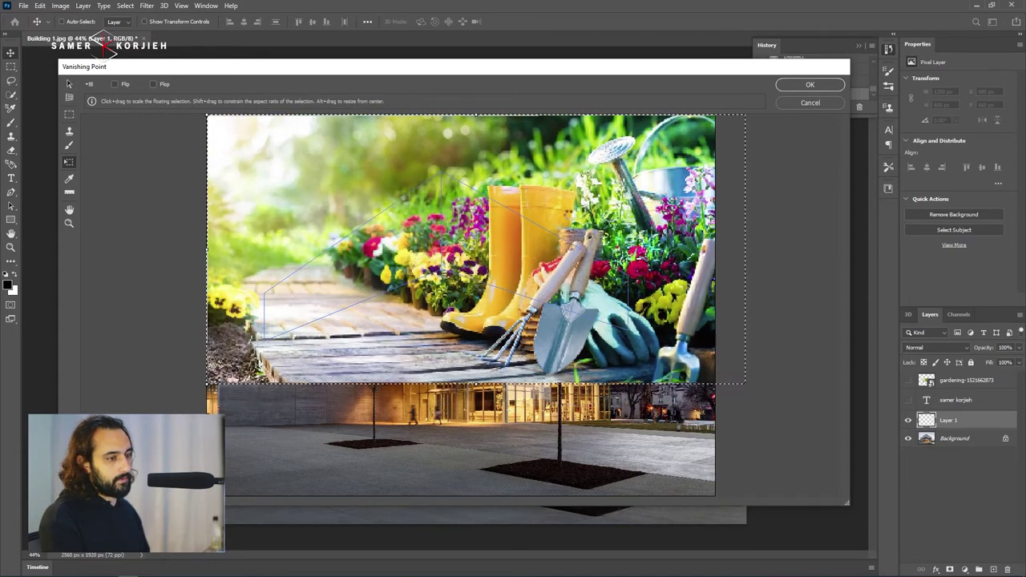
left_click_drag(557, 240, 511, 256)
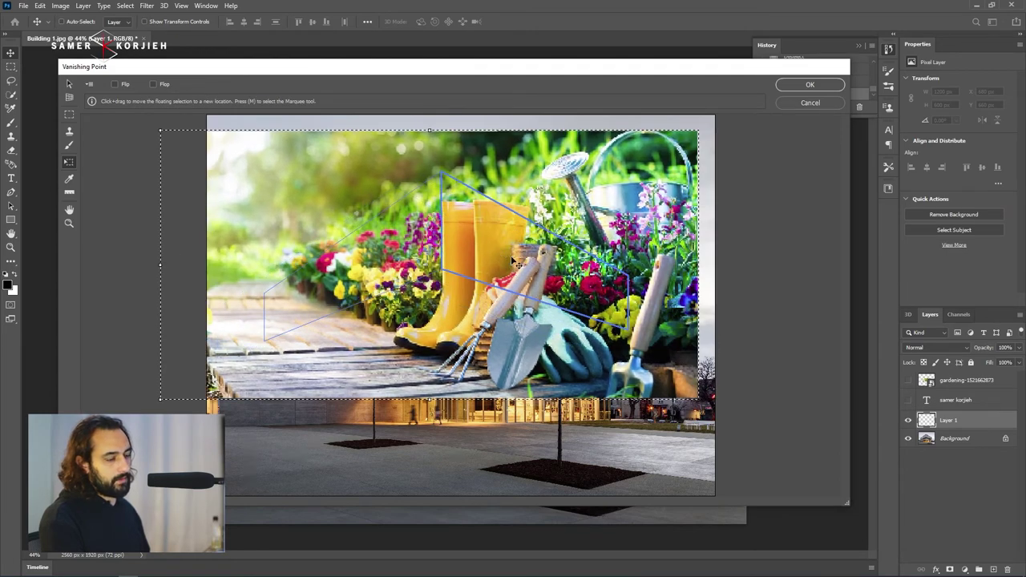
mouse_move(513, 260)
left_mouse_down()
mouse_move(493, 252)
mouse_move(520, 94)
left_mouse_up()
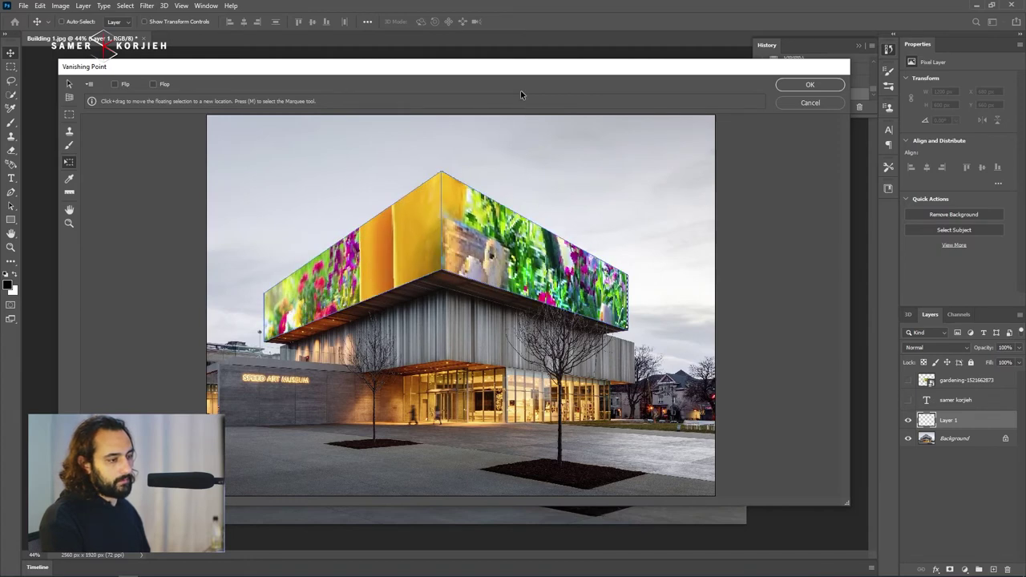
key("ctrl+z")
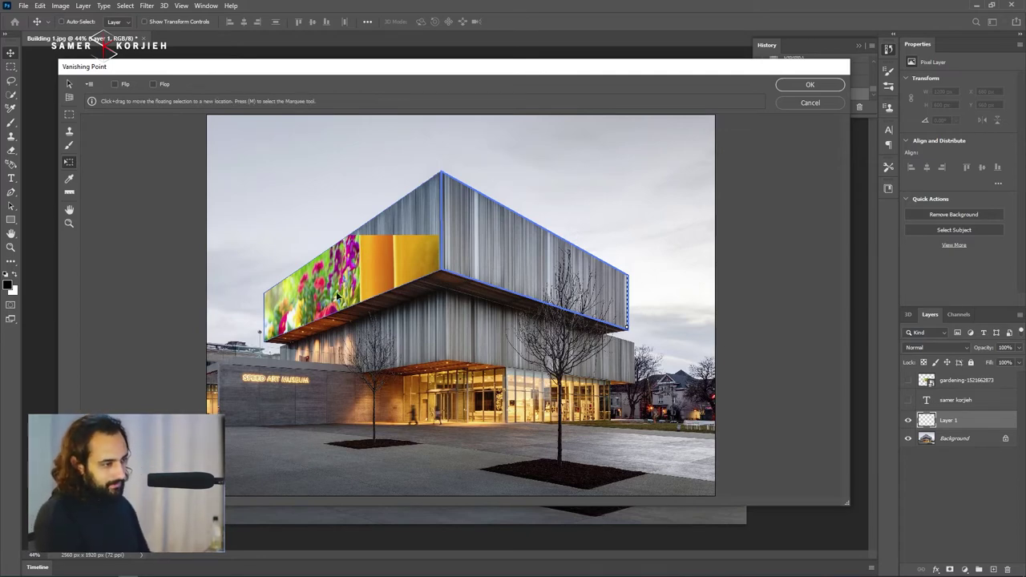
mouse_move(356, 264)
left_mouse_down()
mouse_move(407, 254)
mouse_move(341, 335)
left_mouse_up()
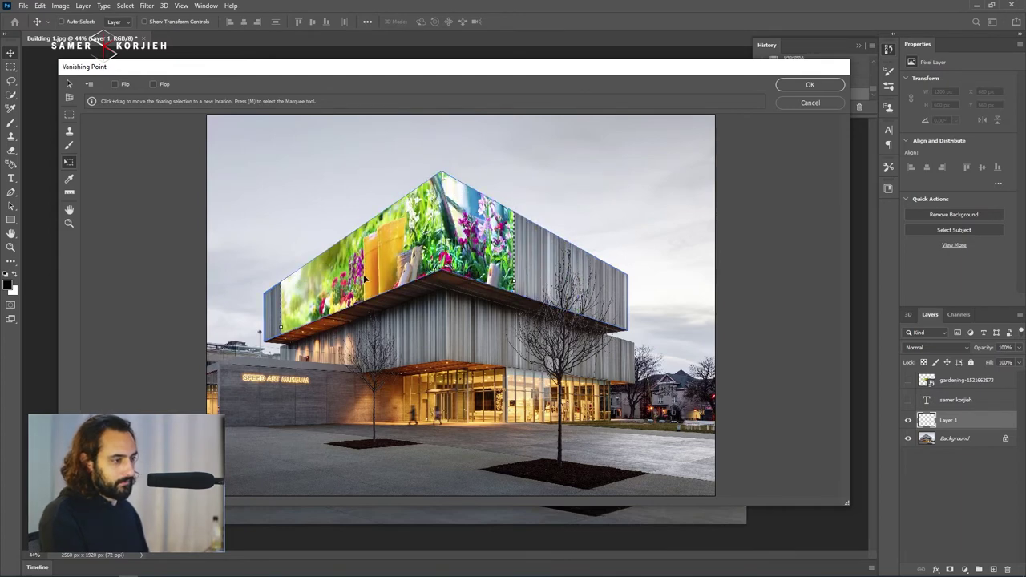
Resize and shift the garden photo to frame the flowers, then apply Vanishing Point.
mouse_move(478, 195)
left_mouse_down()
mouse_move(584, 169)
mouse_move(618, 97)
mouse_move(508, 3)
left_mouse_up()
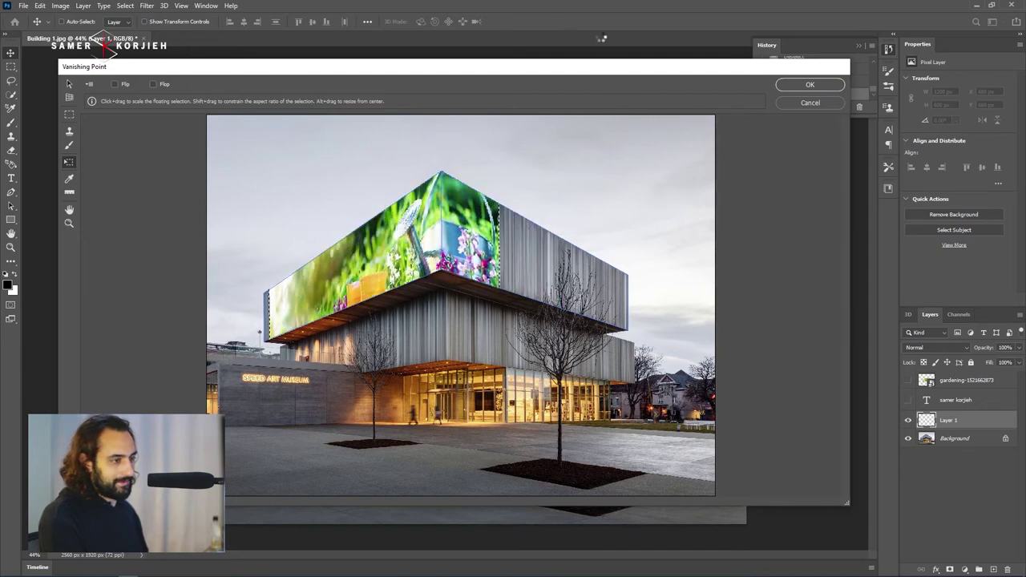
mouse_move(481, 225)
left_mouse_down()
mouse_move(562, 209)
mouse_move(545, 188)
mouse_move(561, 294)
left_mouse_up()
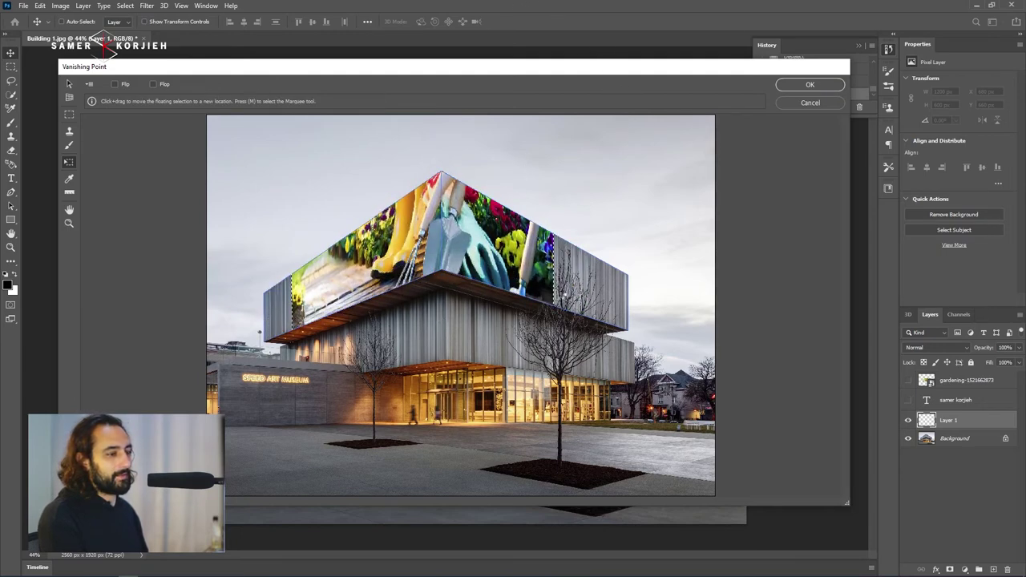
left_click_drag(418, 249, 385, 264)
left_click_drag(561, 304, 571, 315)
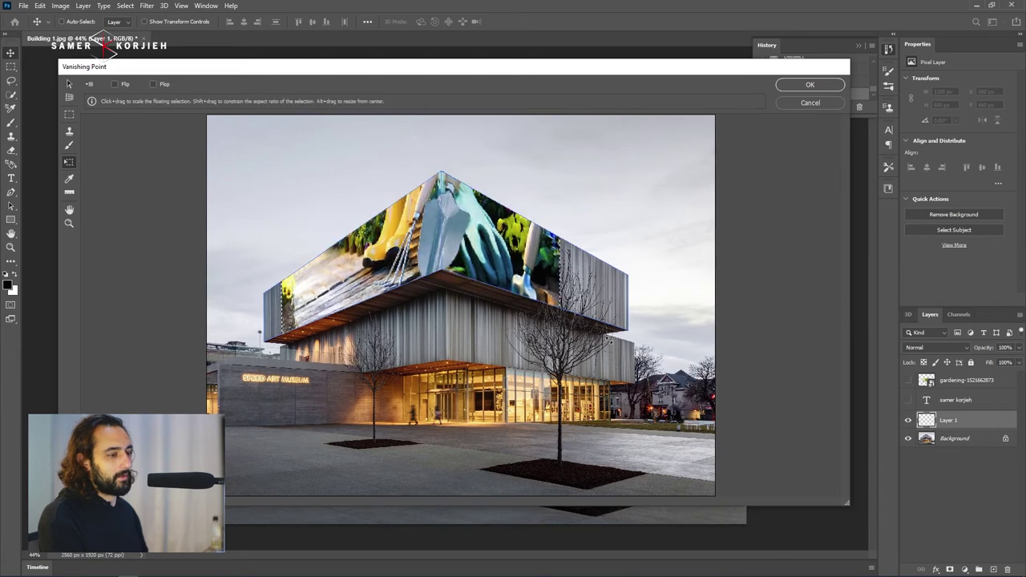
mouse_move(529, 240)
left_mouse_down()
mouse_move(472, 210)
mouse_move(490, 258)
left_mouse_up()
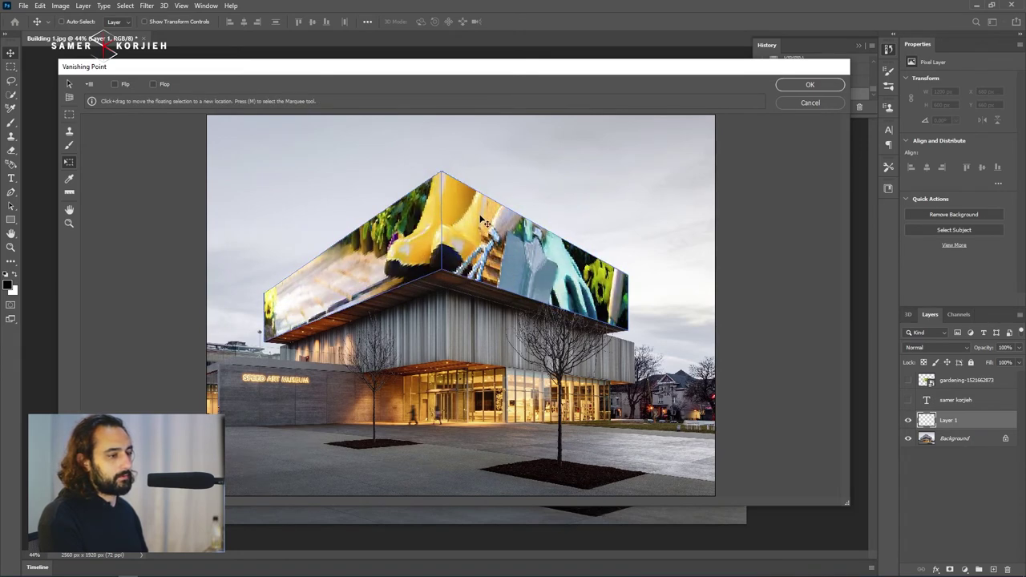
left_click_drag(485, 222, 487, 210)
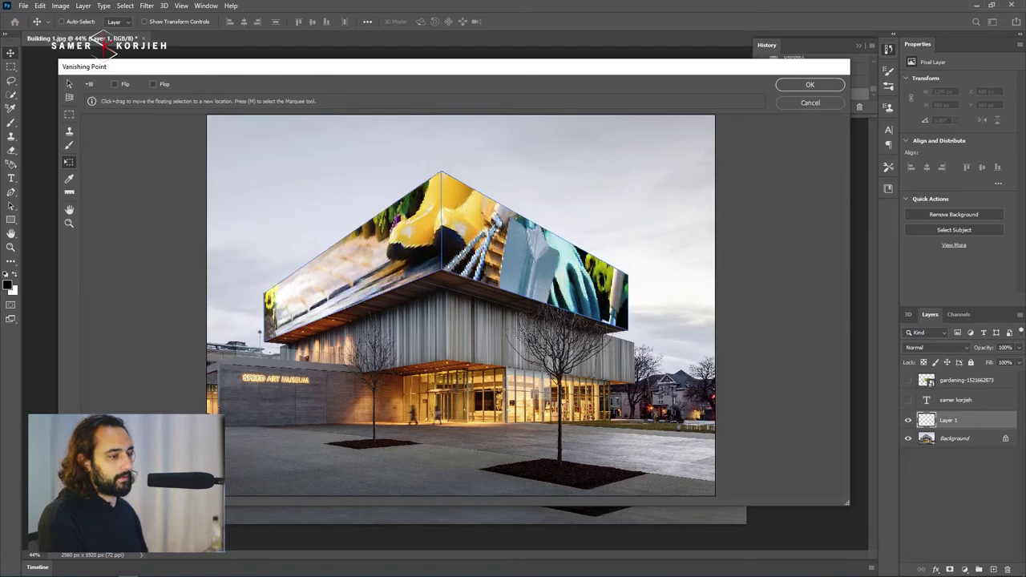
left_click(809, 84)
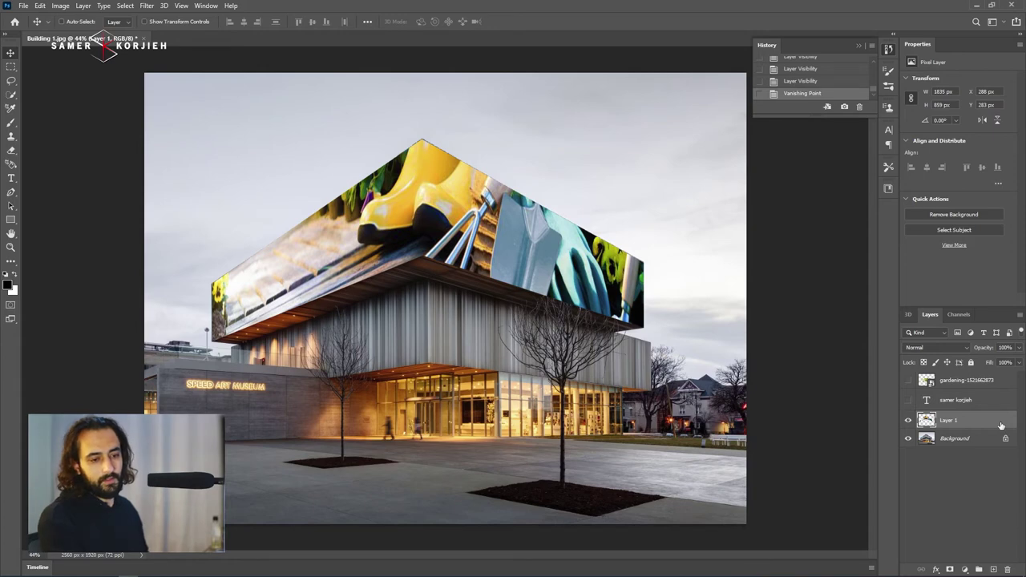
Adjust Layer 1's Blend If sliders so the cladding's vertical ribs show through the photo.
double_click(1000, 425)
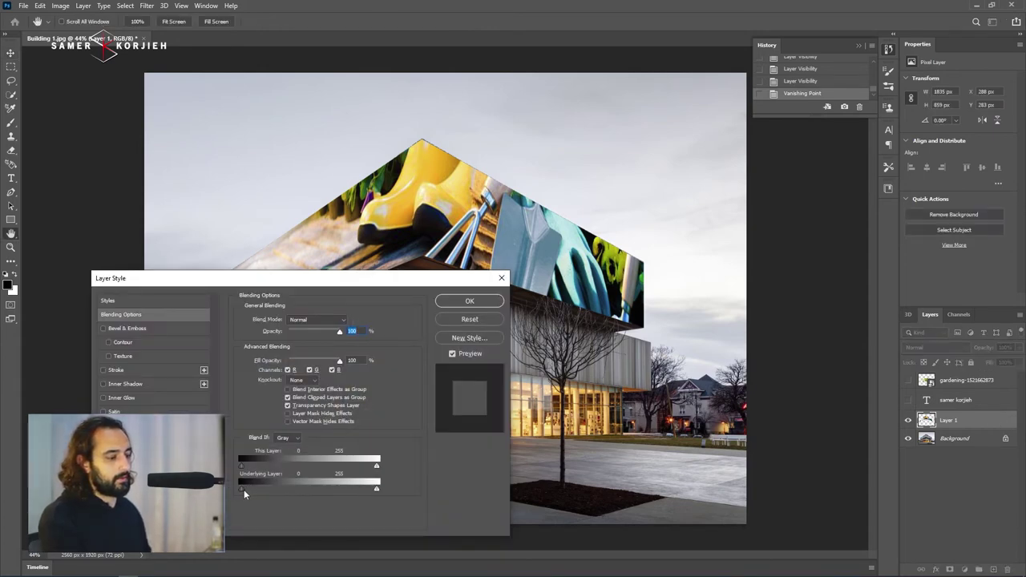
left_click_drag(244, 490, 323, 495)
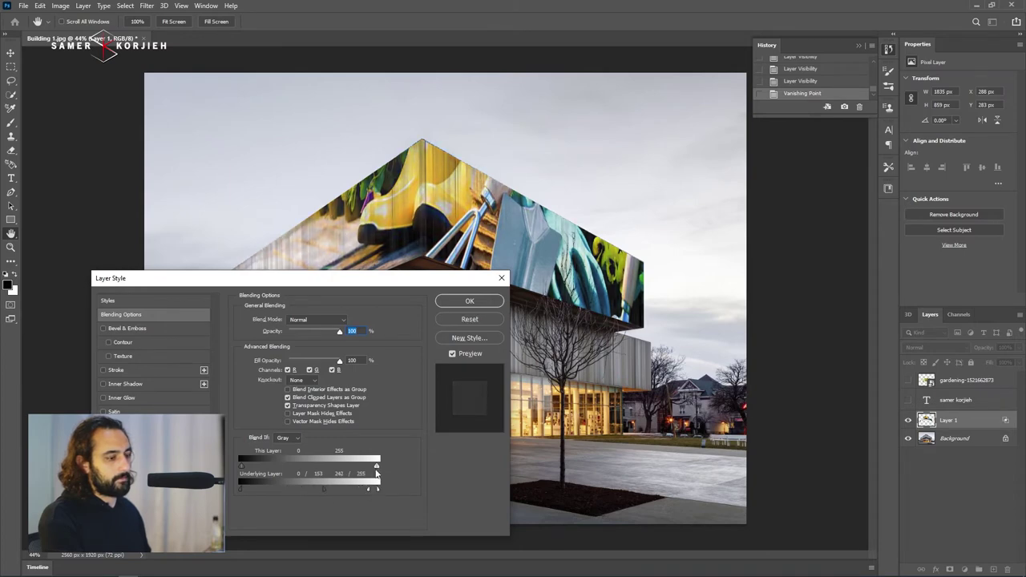
left_click_drag(376, 465, 365, 465)
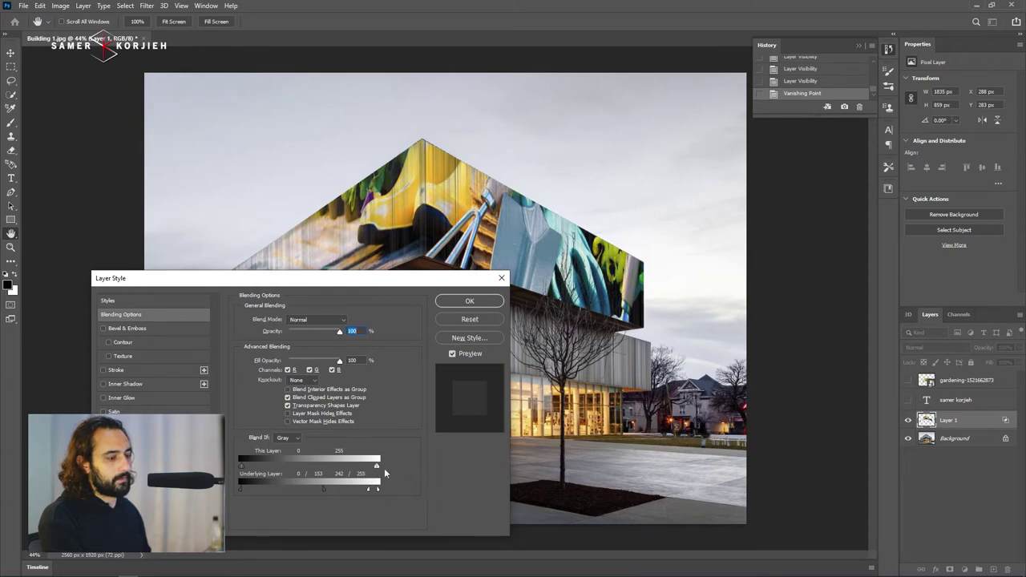
left_click_drag(248, 470, 240, 470)
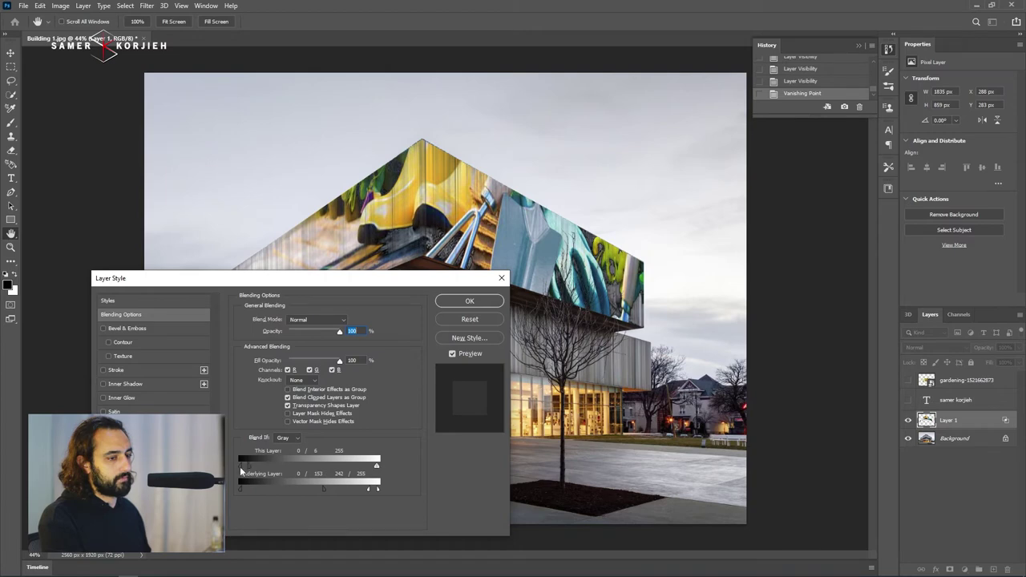
left_click(469, 301)
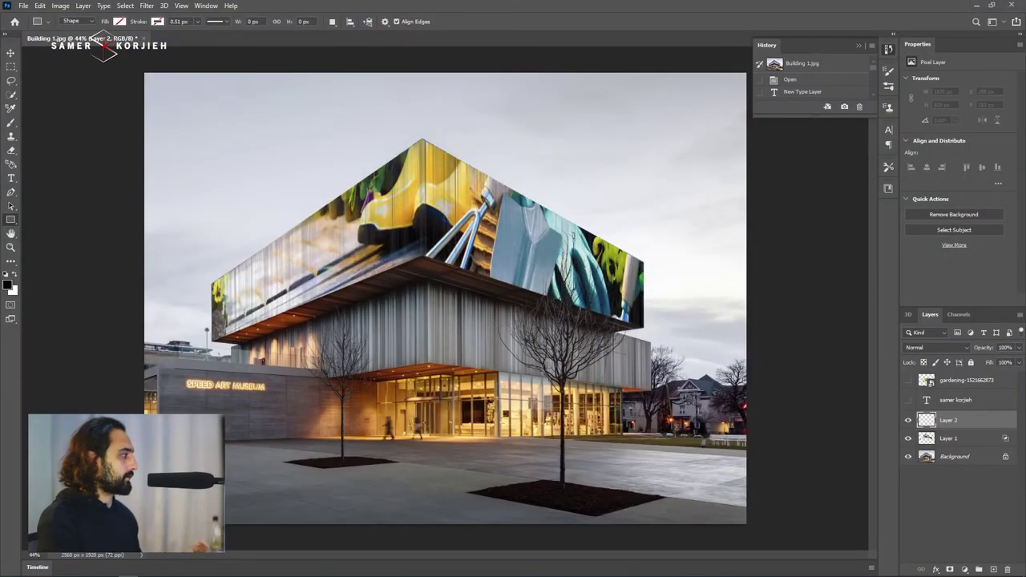
Open Building 2.jpg as a new document, then return to Building 1.jpg and select Layer 1.
left_click_drag(223, 17, 228, 34)
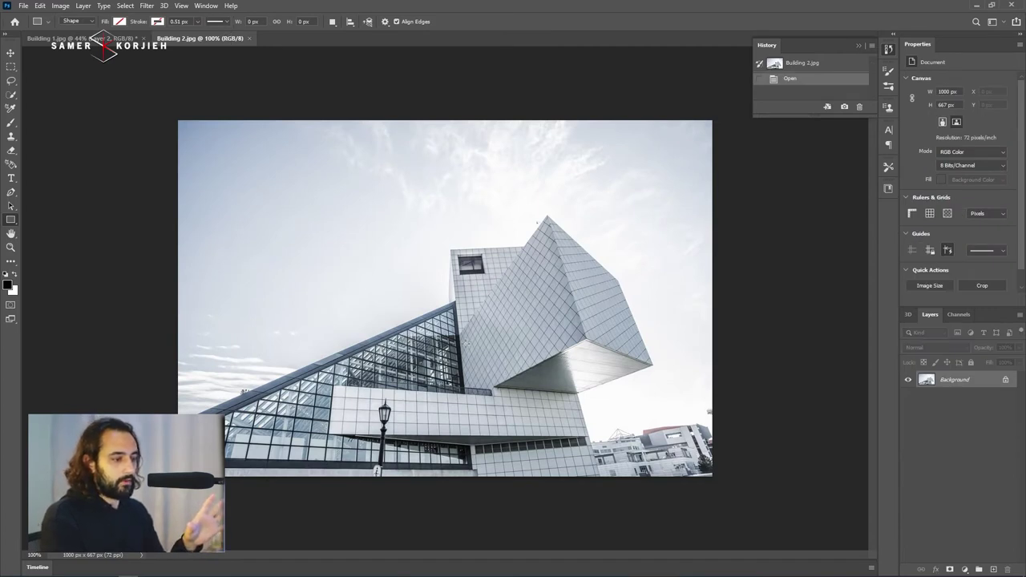
key("v")
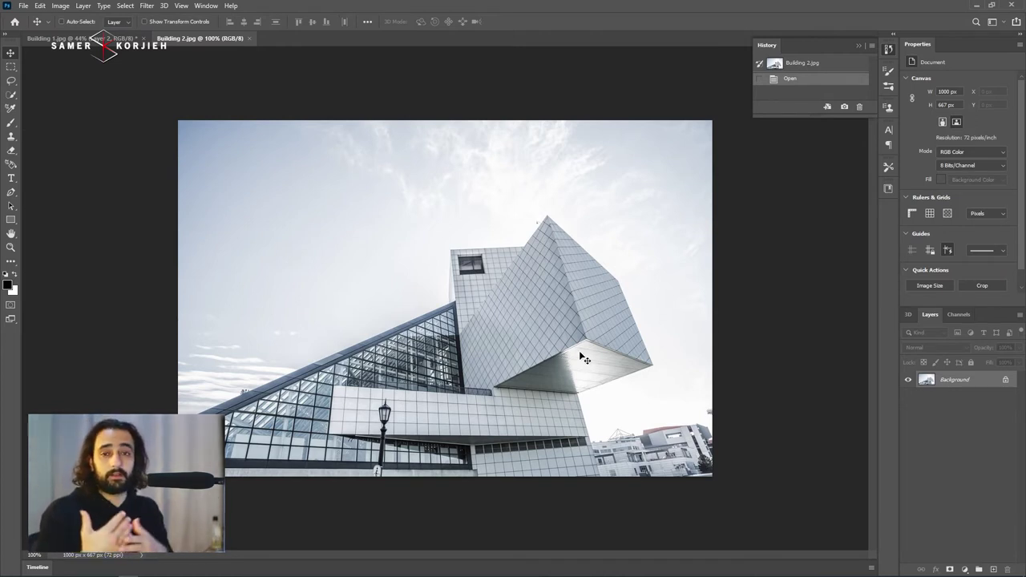
left_click(113, 39)
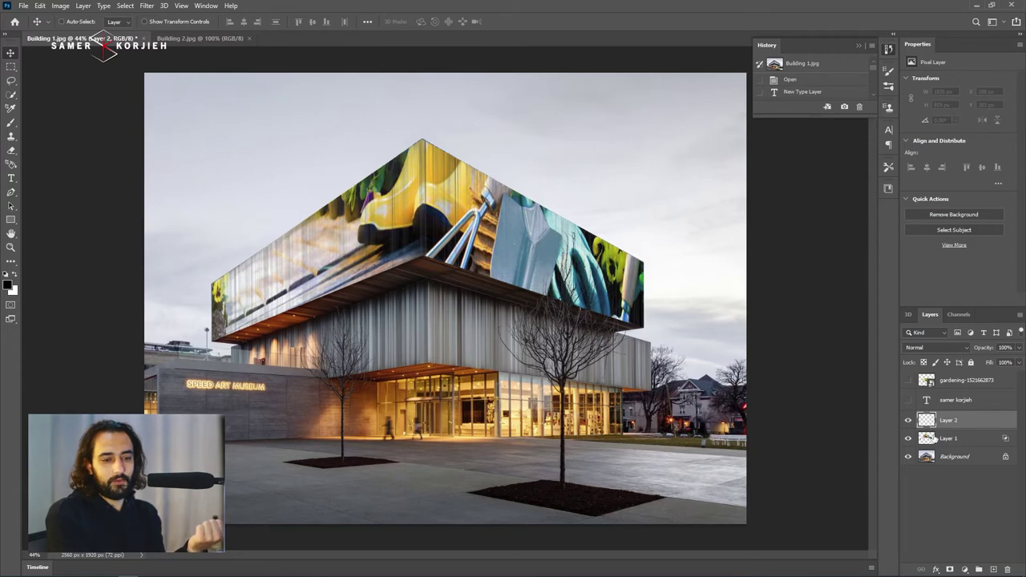
left_click(972, 438)
Review Layer 1's blending options and perspective planes without changing them.
double_click(974, 439)
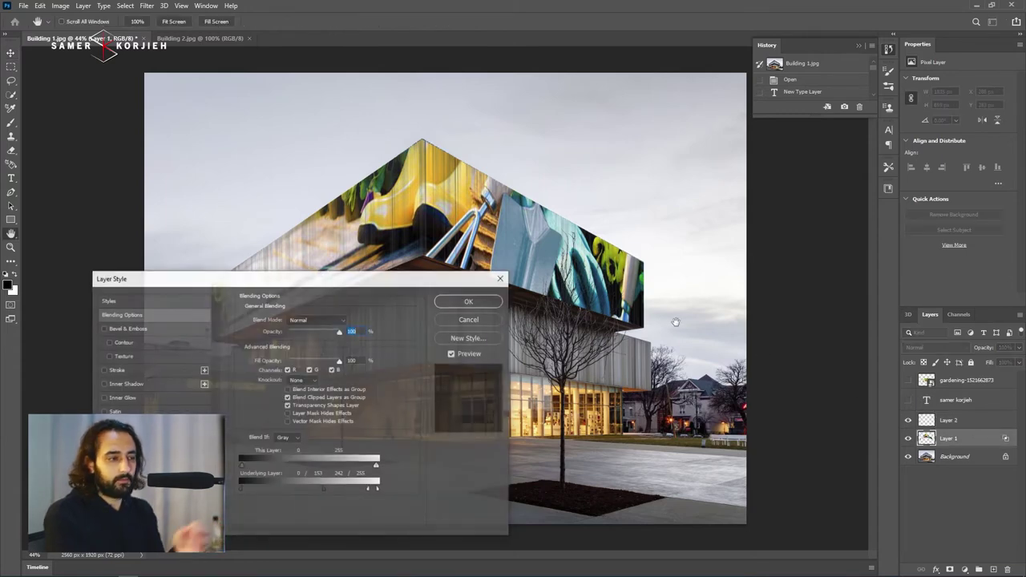
left_click(469, 300)
key("ctrl+alt+v")
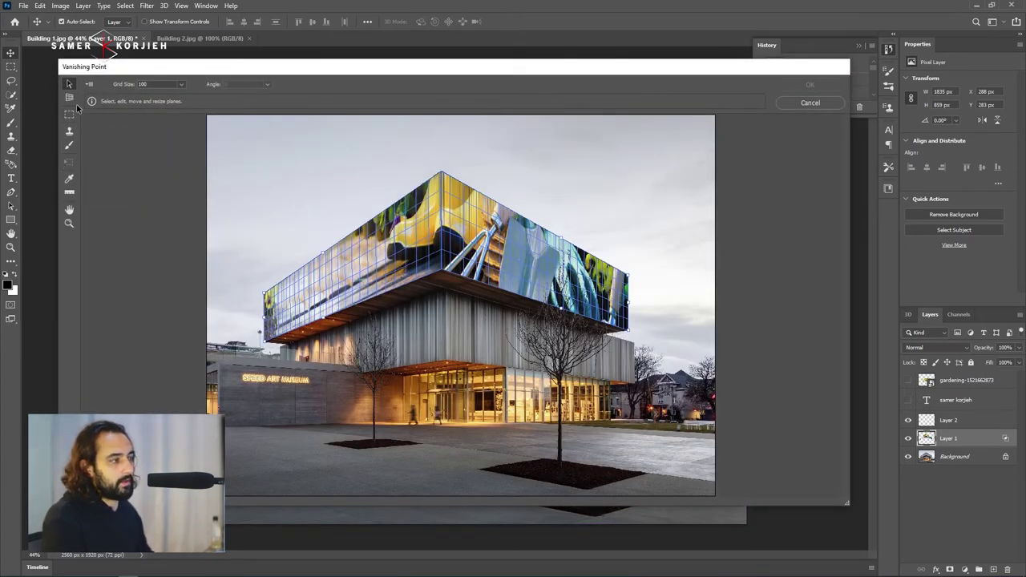
left_click(809, 84)
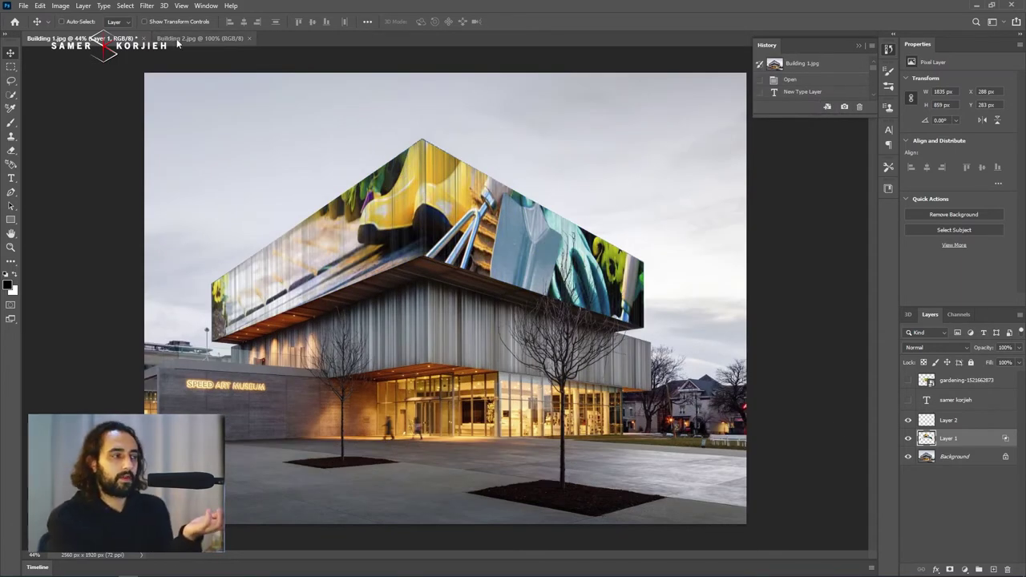
Select Layer 2, check Vanishing Point again, then switch to the Building 2.jpg document.
left_click(958, 420)
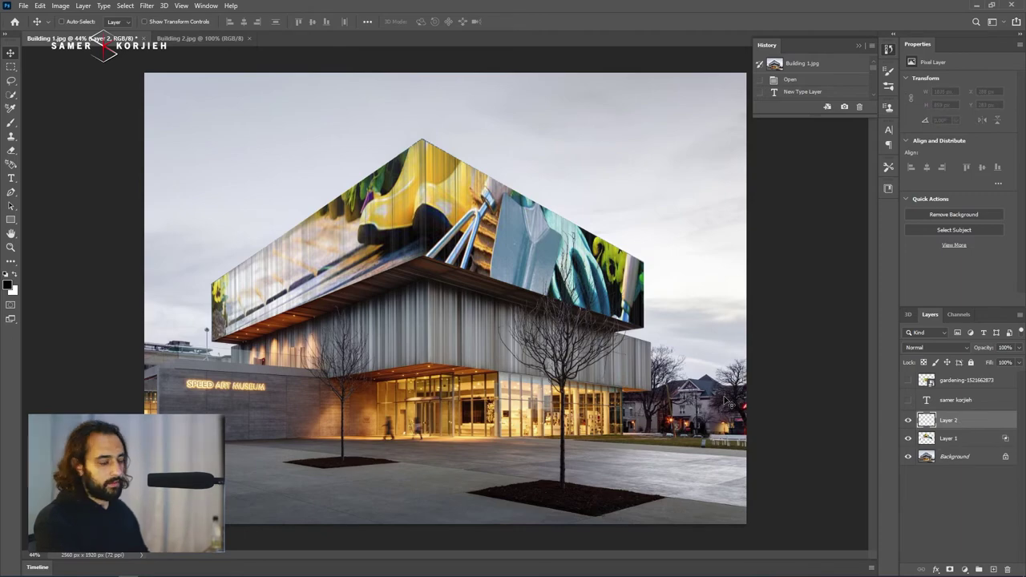
key("ctrl+alt+v")
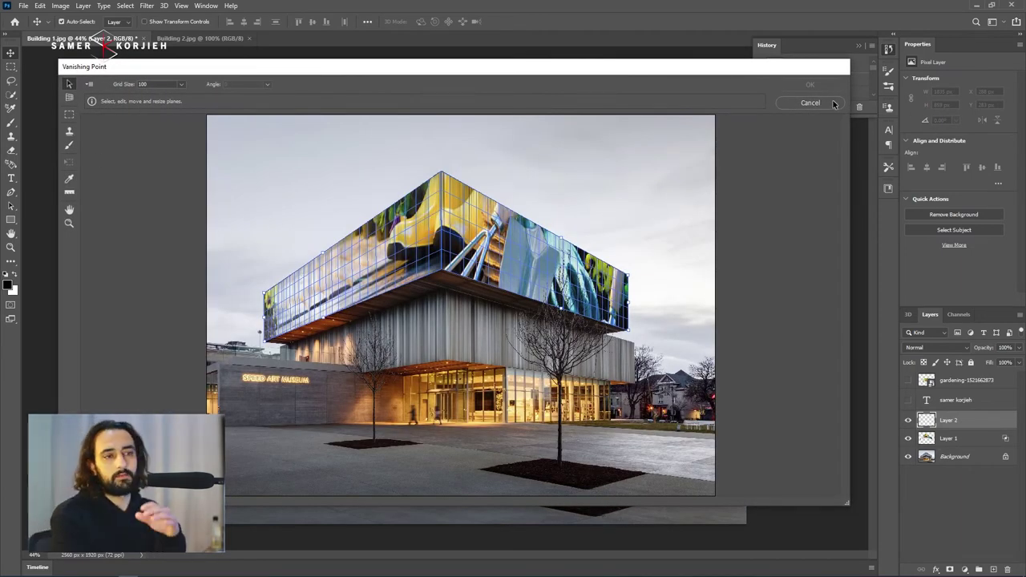
key("Return")
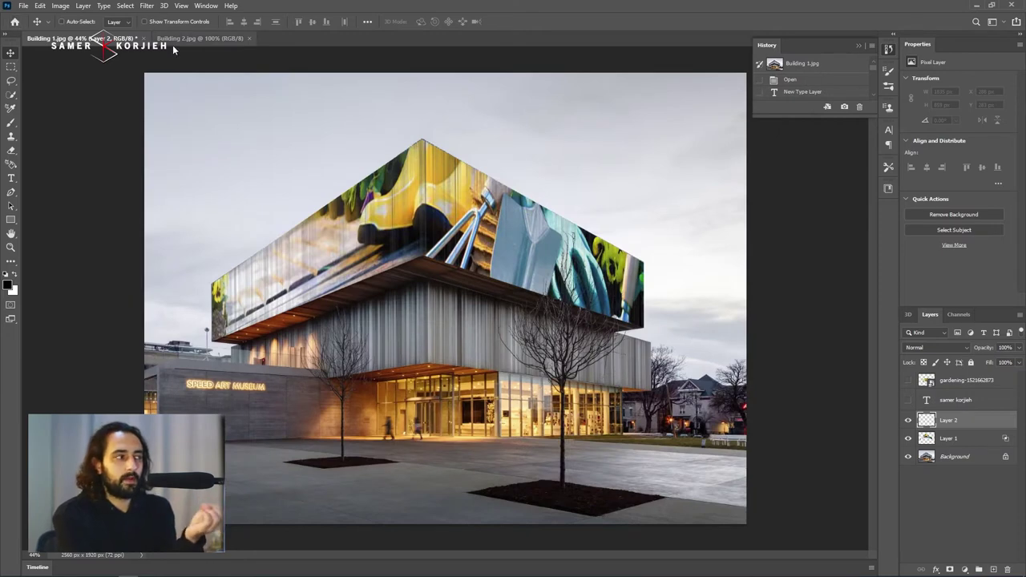
left_click(177, 40)
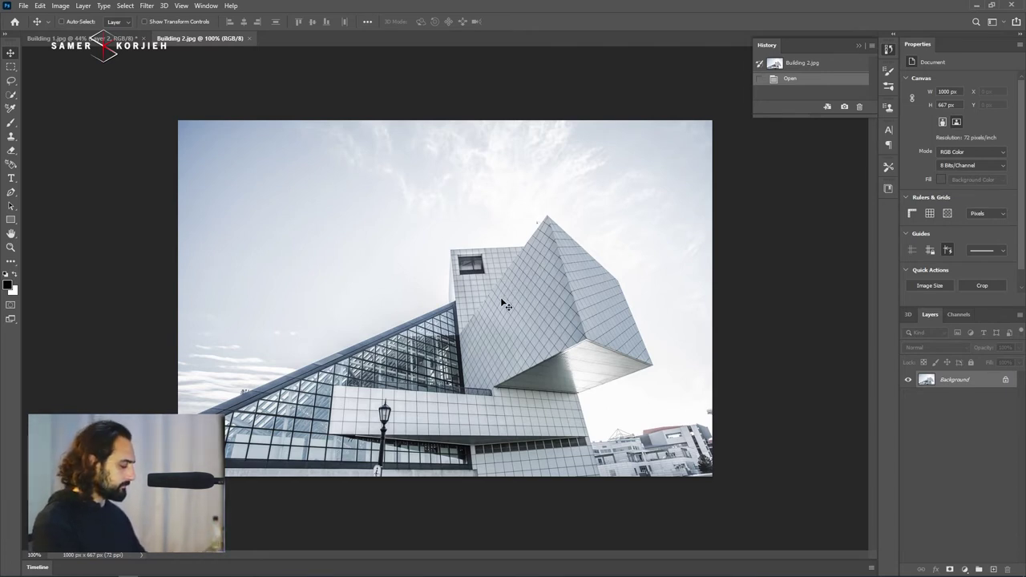
Draw an orange-filled rectangle over the building's upper block.
left_click(10, 220)
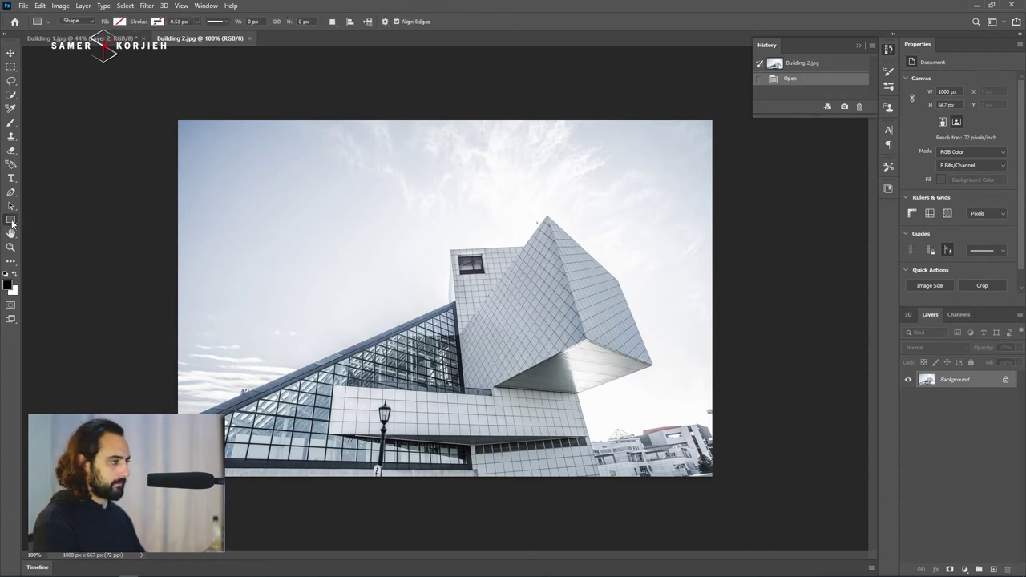
left_click(121, 23)
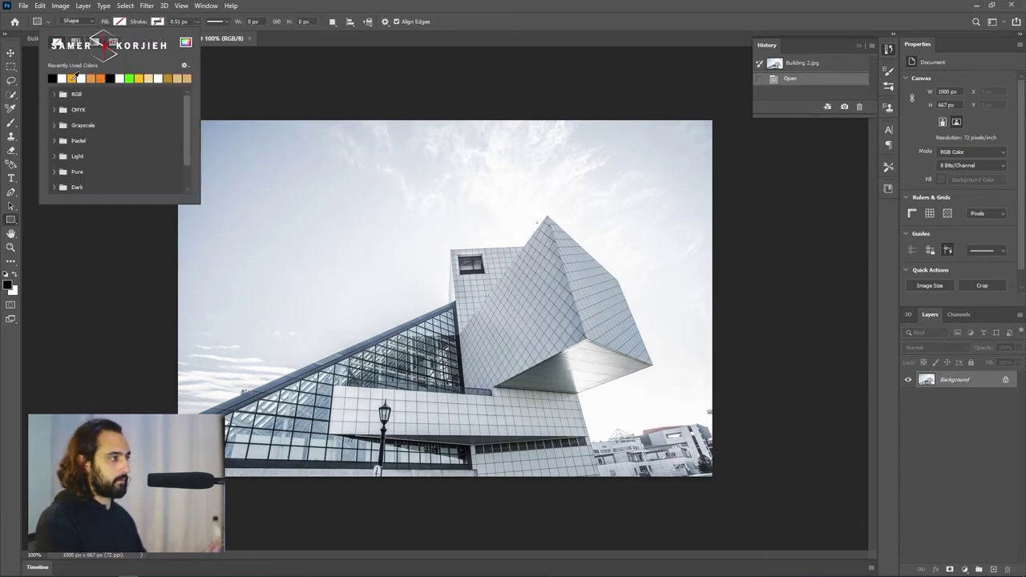
left_click(73, 78)
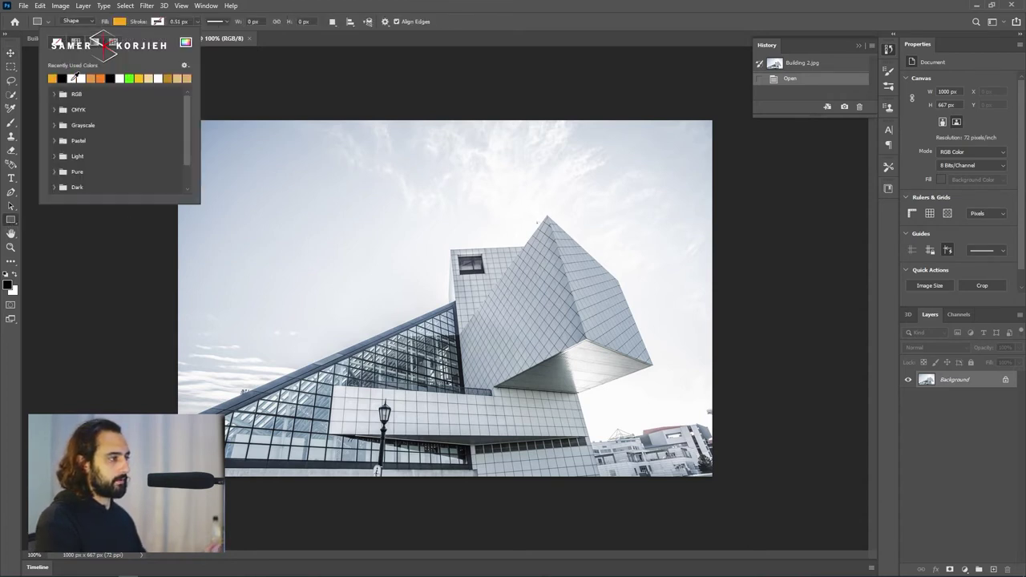
left_click(595, 233)
left_click_drag(596, 218, 342, 409)
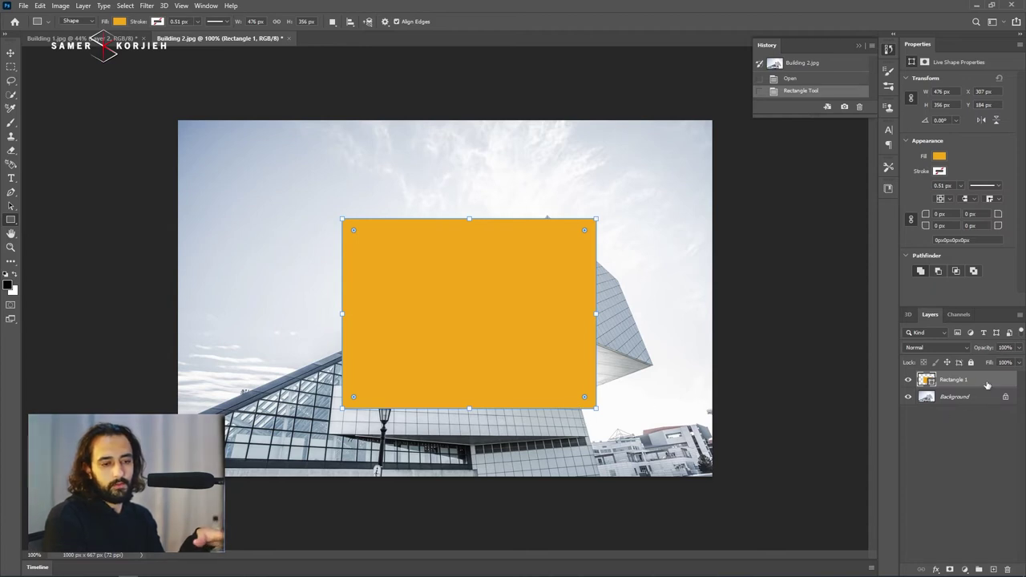
Convert Rectangle 1 to a smart object and lower its opacity to about 46%.
right_click(977, 383)
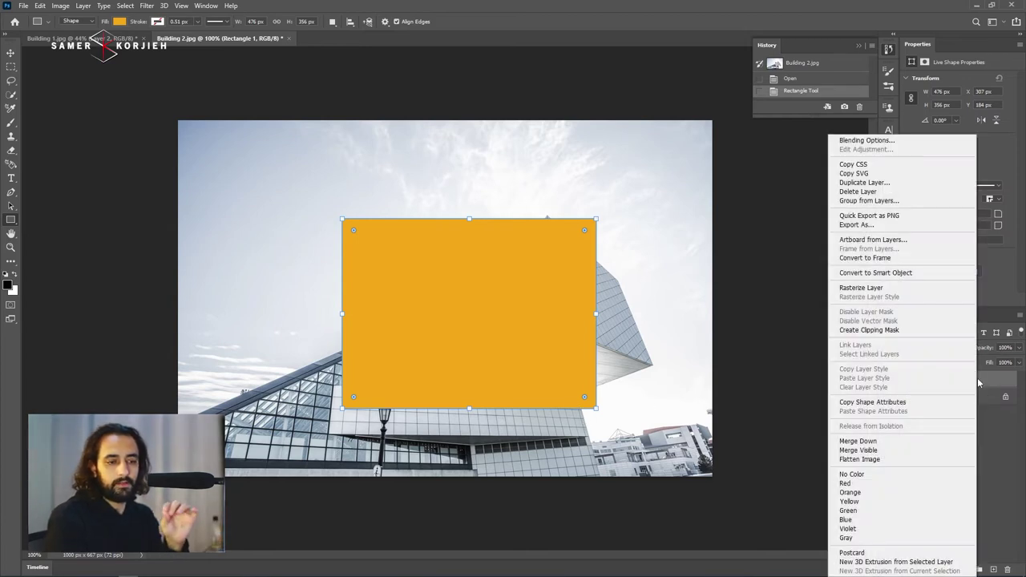
left_click(923, 273)
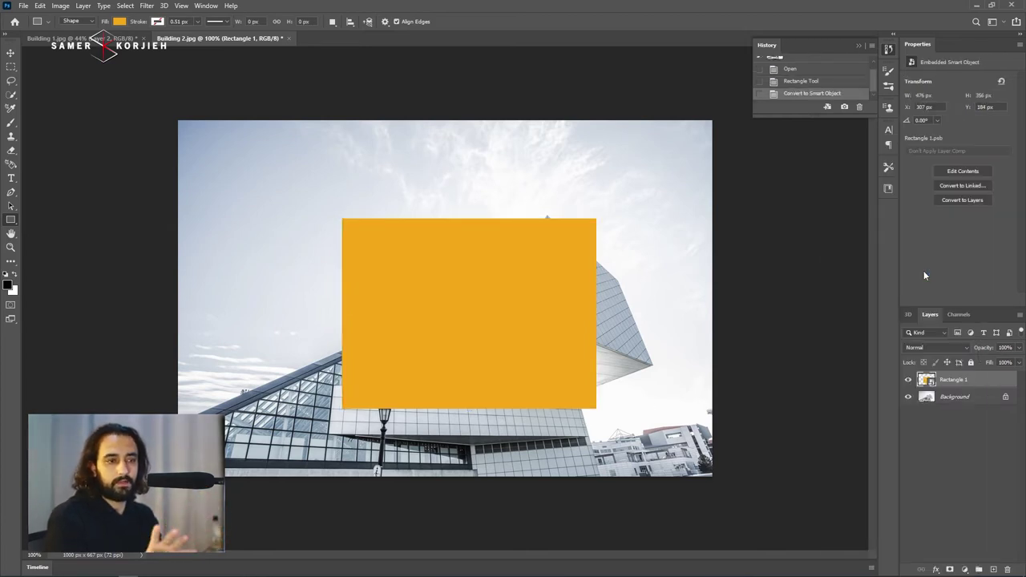
left_click(1019, 347)
left_click_drag(993, 363, 992, 363)
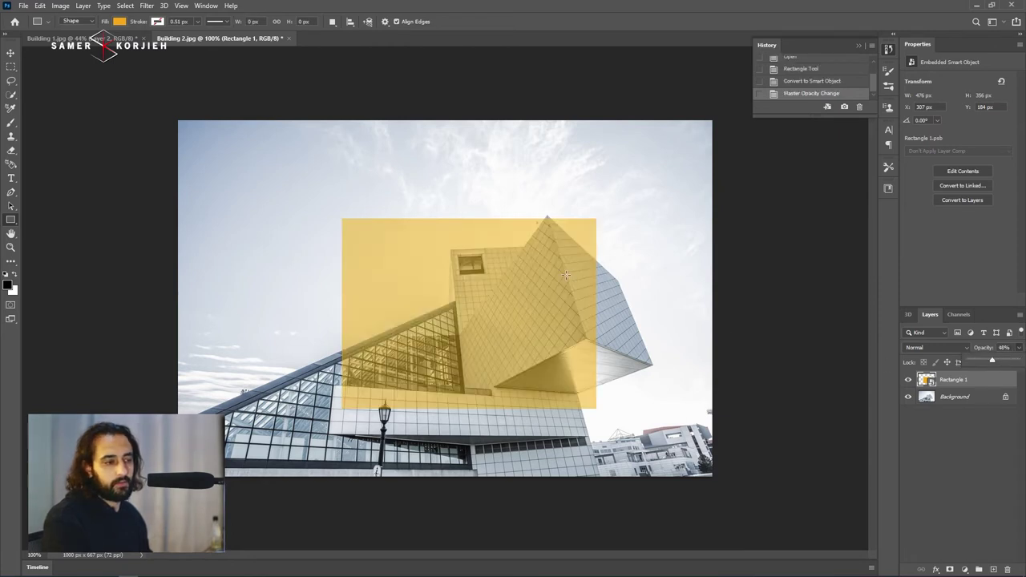
Start Free Transform on Rectangle 1 in skew mode.
key("v")
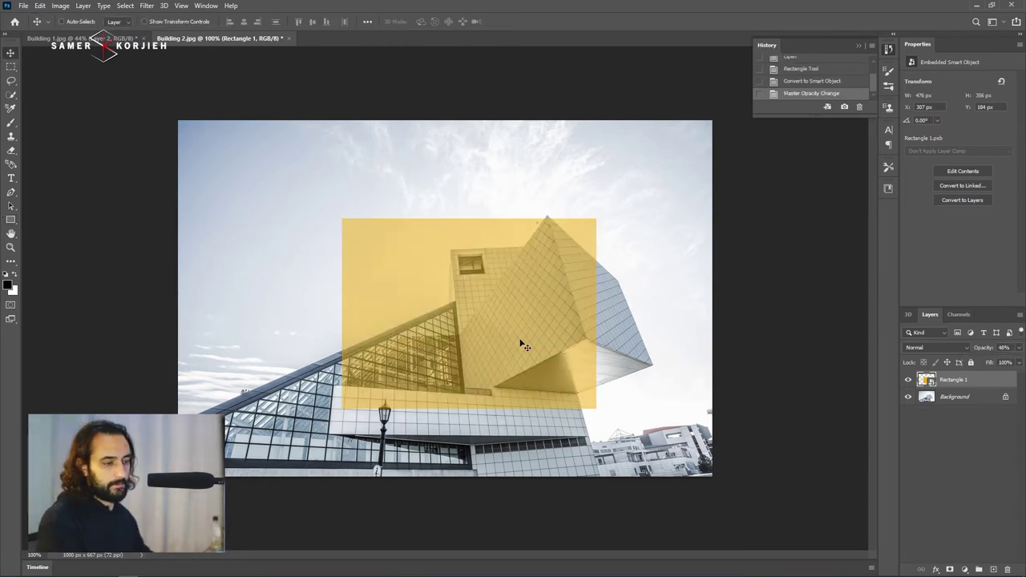
key("ctrl")
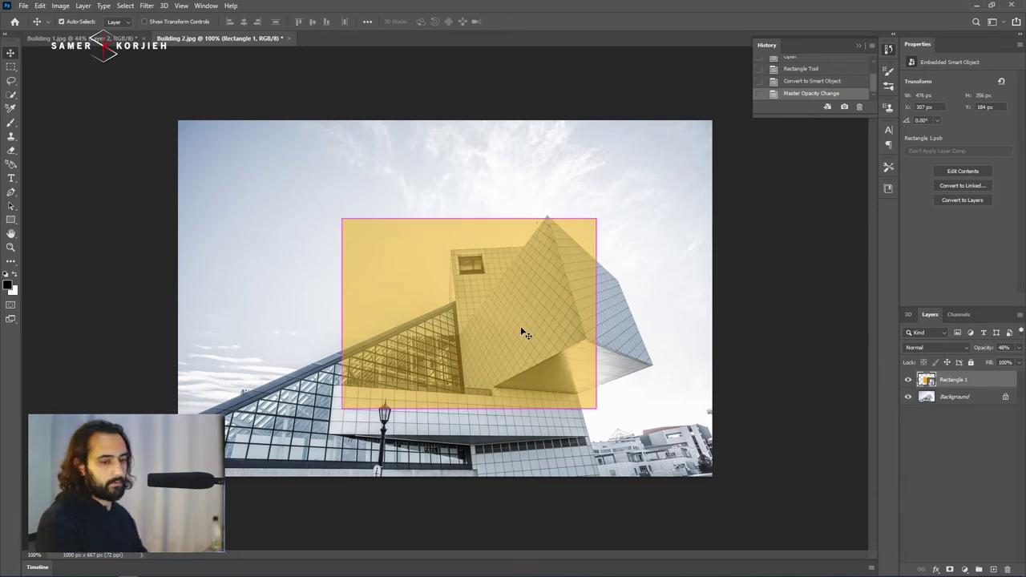
key("ctrl+t")
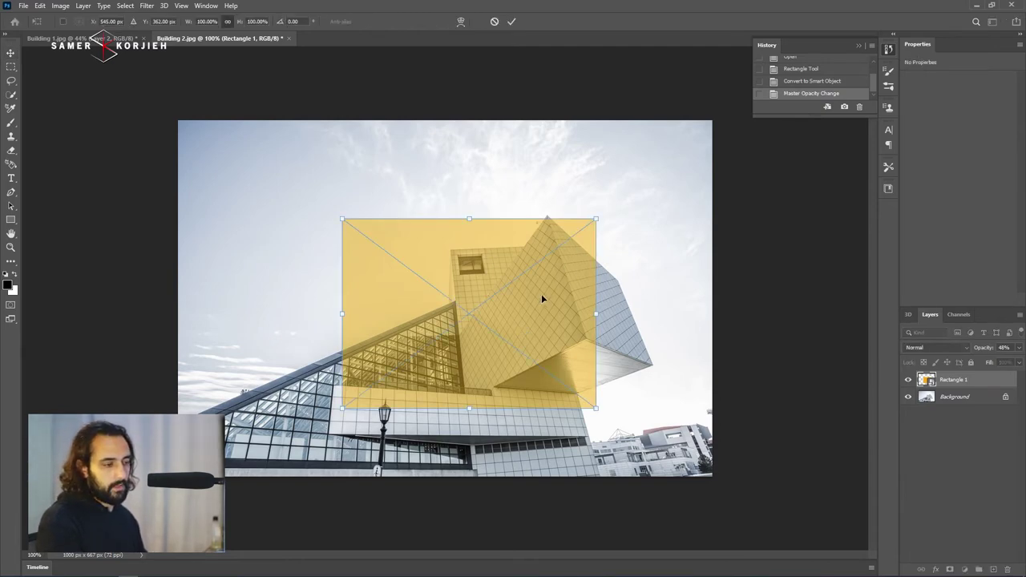
right_click(547, 291)
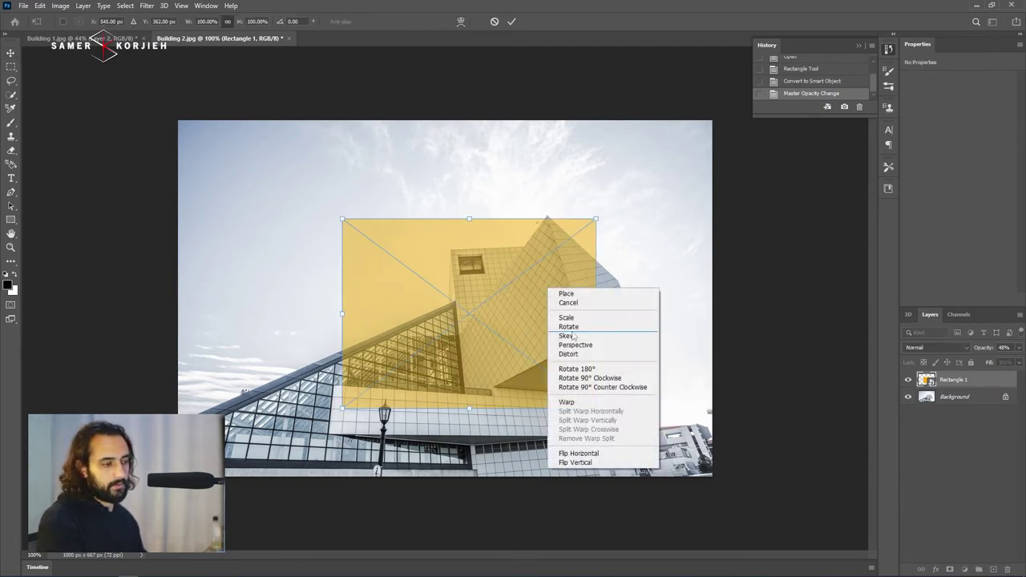
left_click(572, 353)
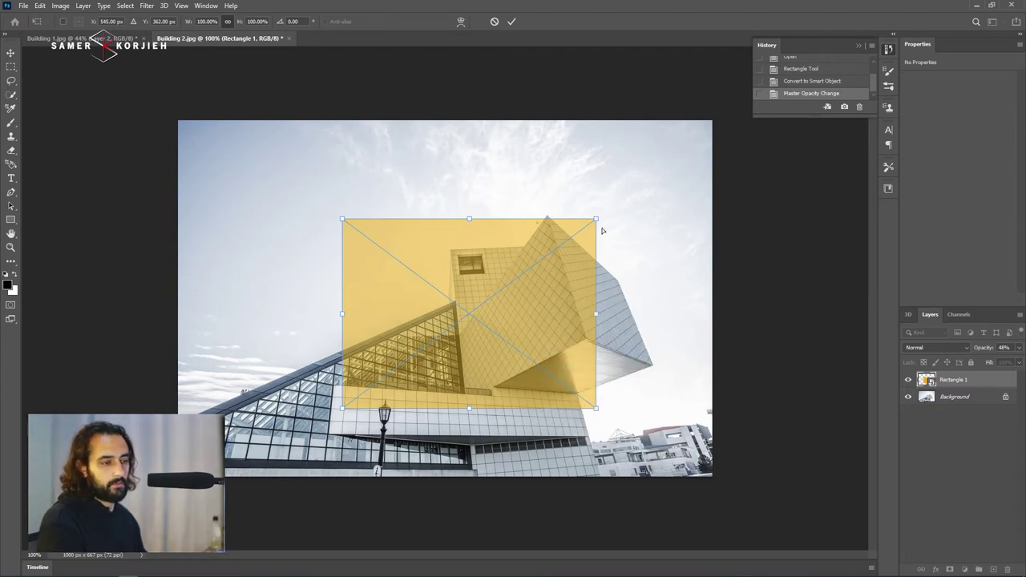
scroll(602, 231, "up", 3)
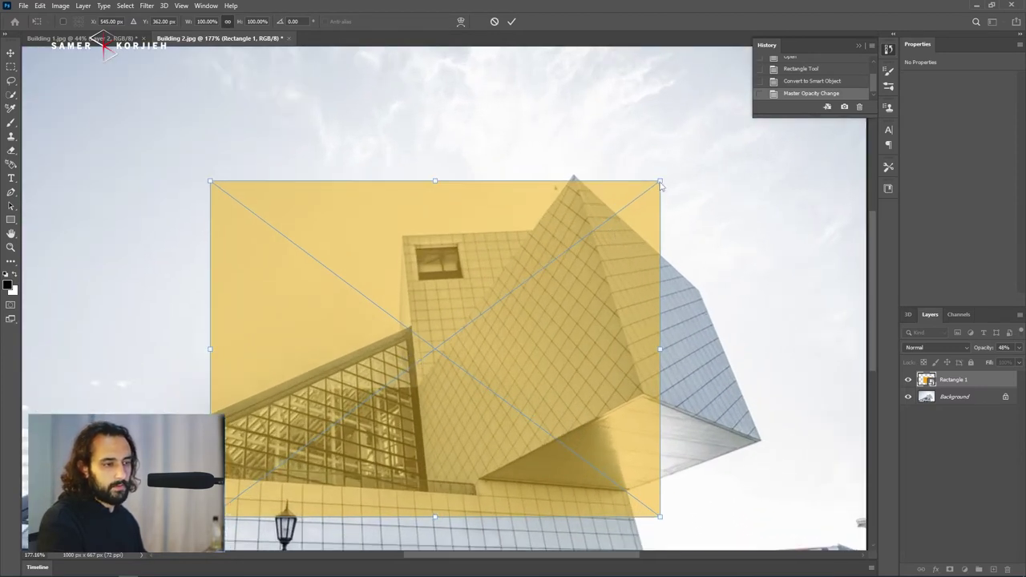
Drag the rectangle's four corners onto the slanted facade's corners and commit the transform.
left_click_drag(660, 182, 575, 177)
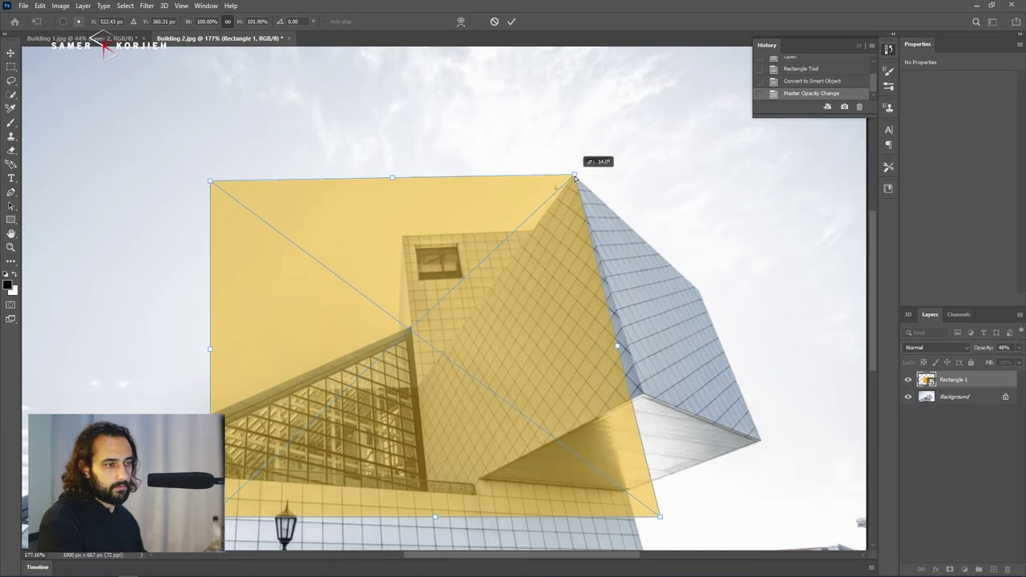
mouse_move(660, 519)
left_mouse_down()
mouse_move(652, 390)
mouse_move(643, 395)
left_mouse_up()
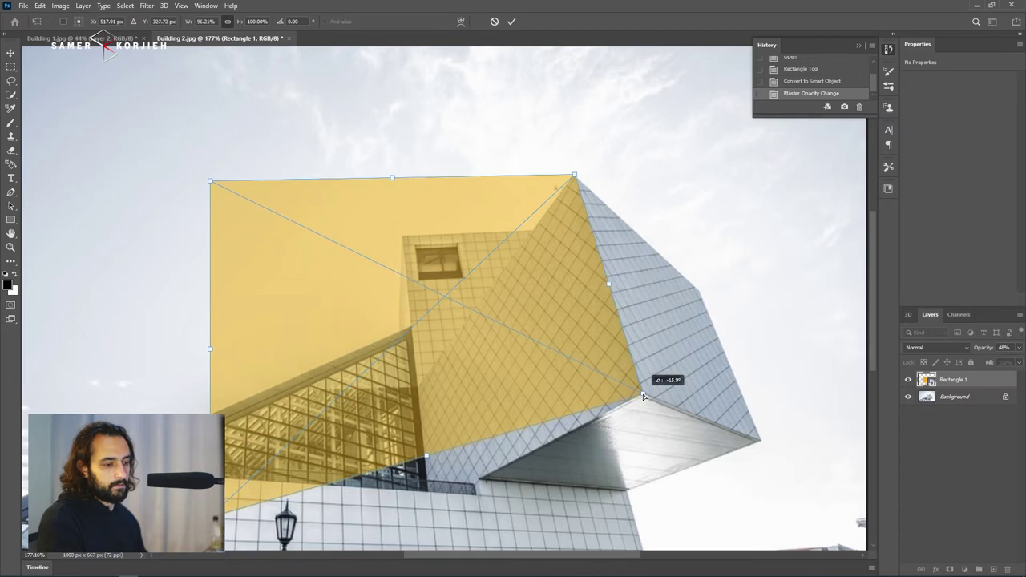
left_click_drag(226, 504, 428, 504)
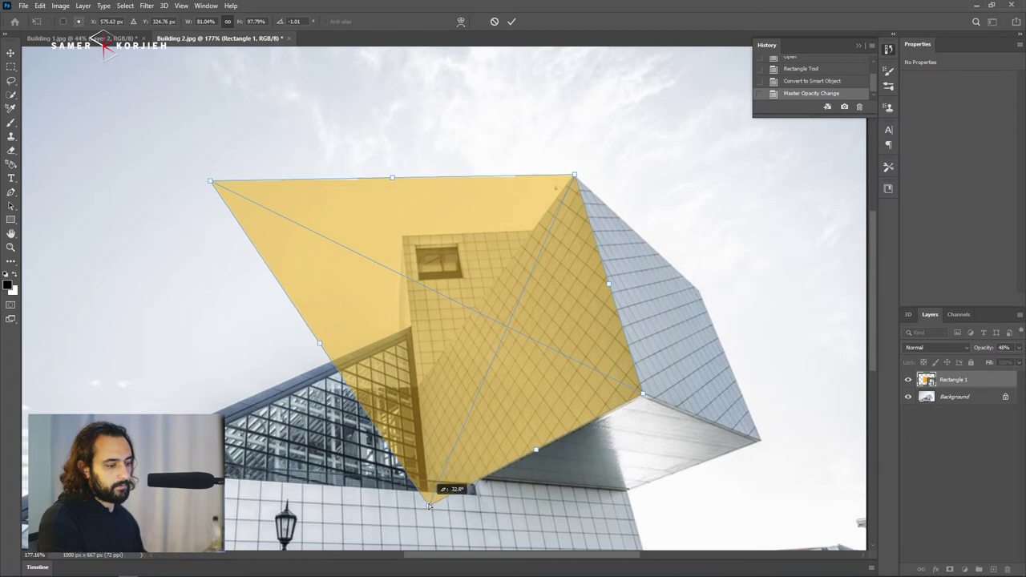
left_click_drag(211, 184, 418, 387)
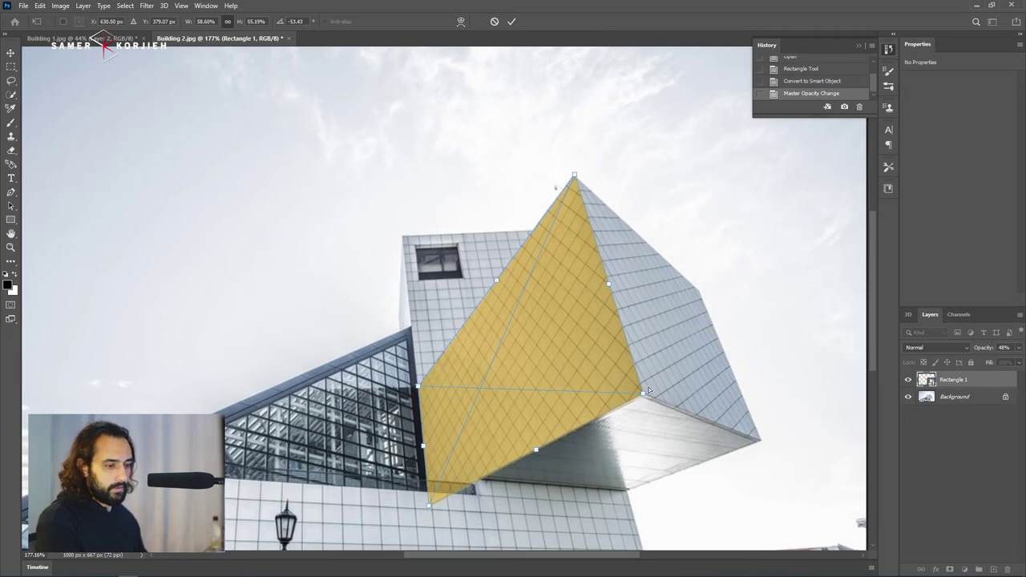
scroll(582, 184, "up", 1)
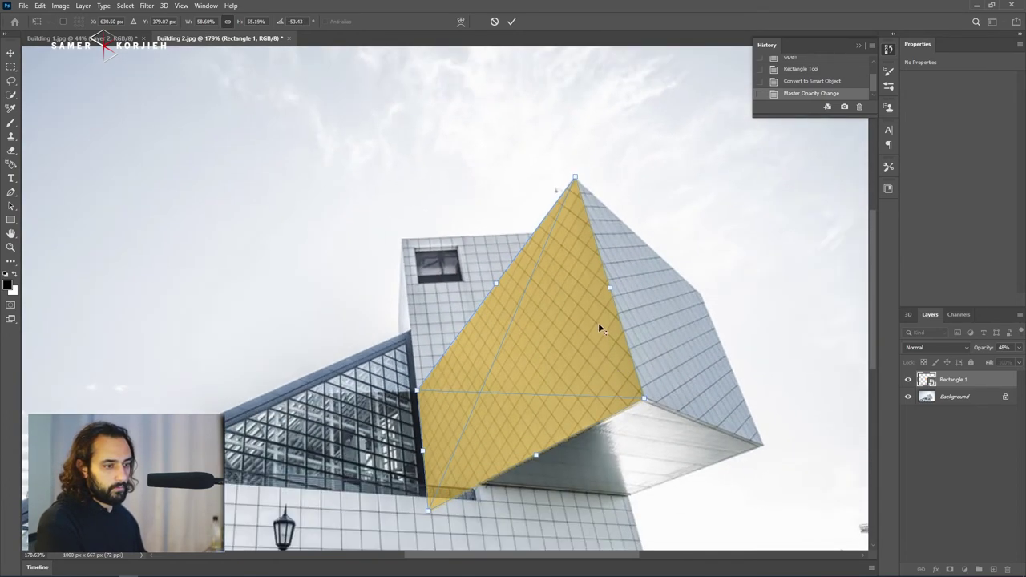
left_click(511, 22)
scroll(545, 238, "down", 4)
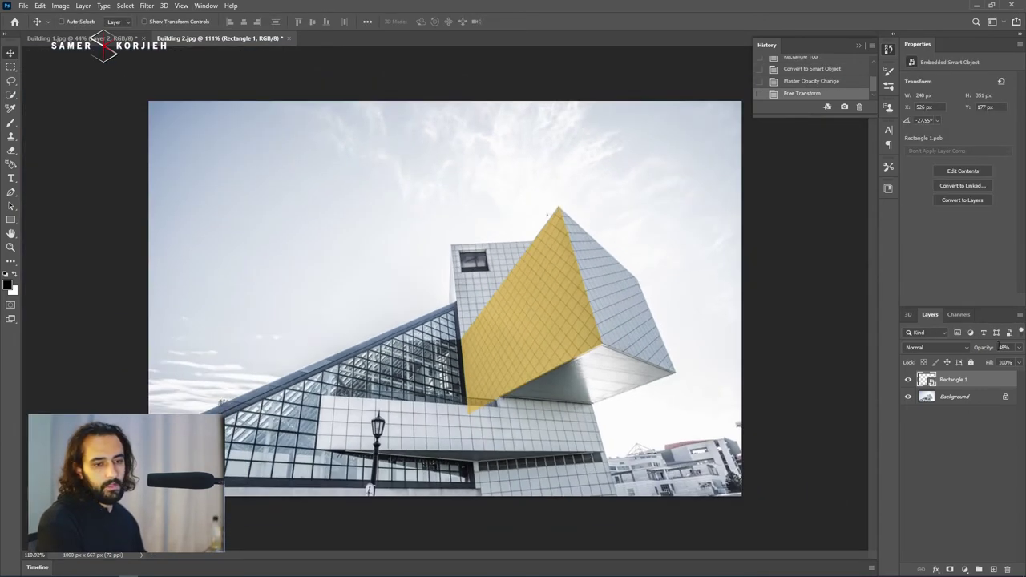
Drop the shape's opacity to about half and zoom in to check its edges against the cladding.
key("0")
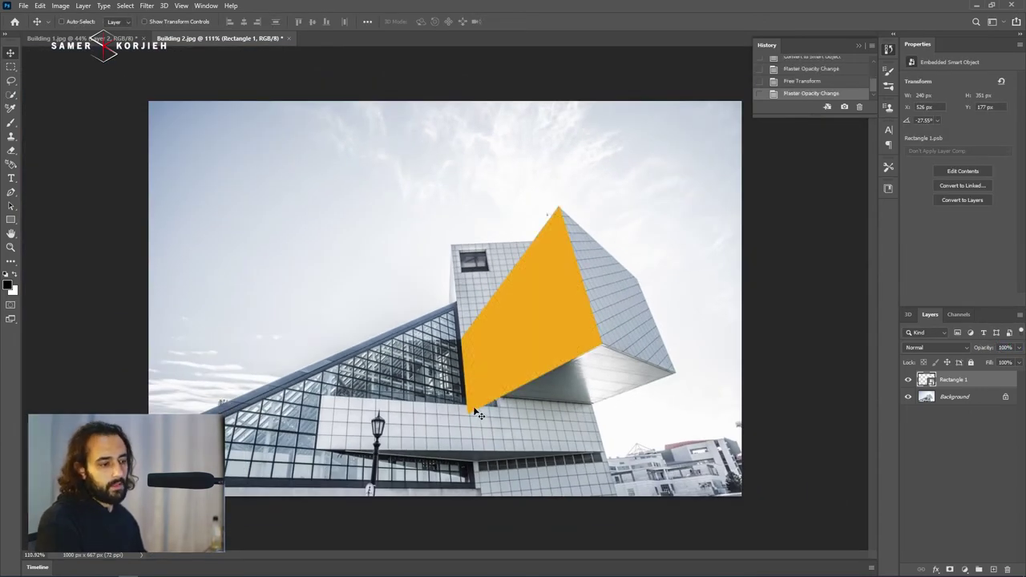
left_click(1017, 347)
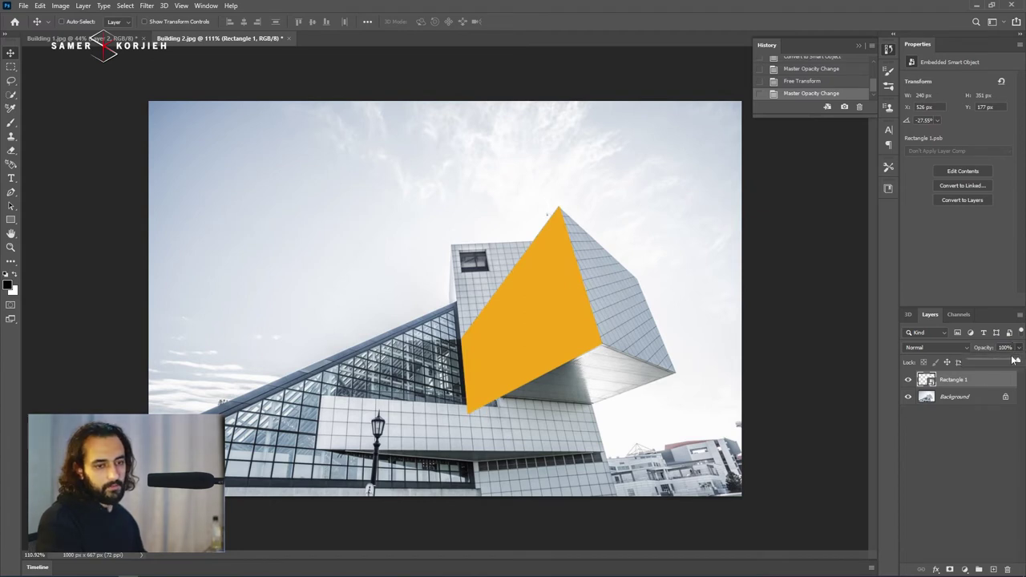
left_click_drag(999, 365, 996, 363)
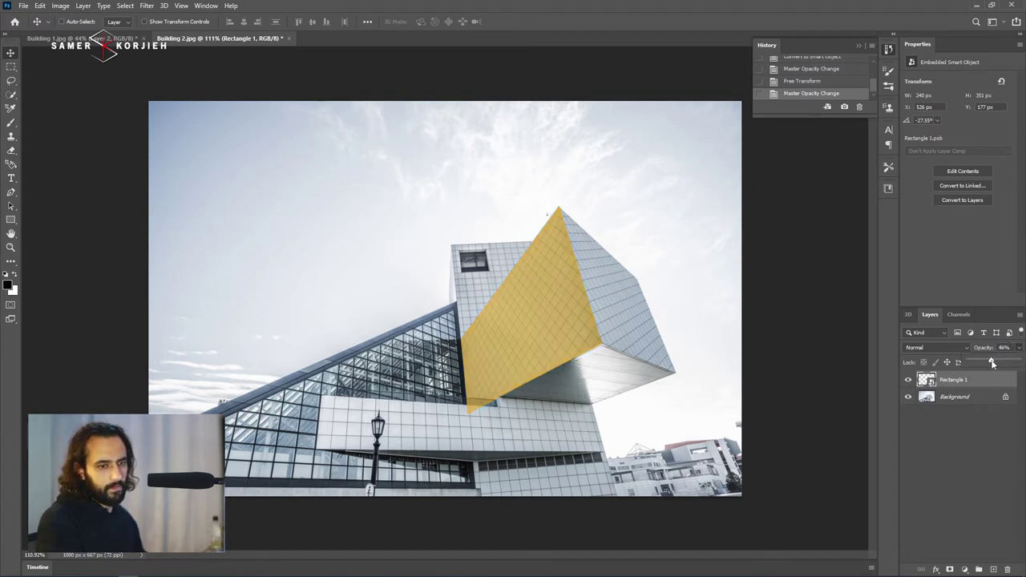
scroll(476, 413, "up", 4)
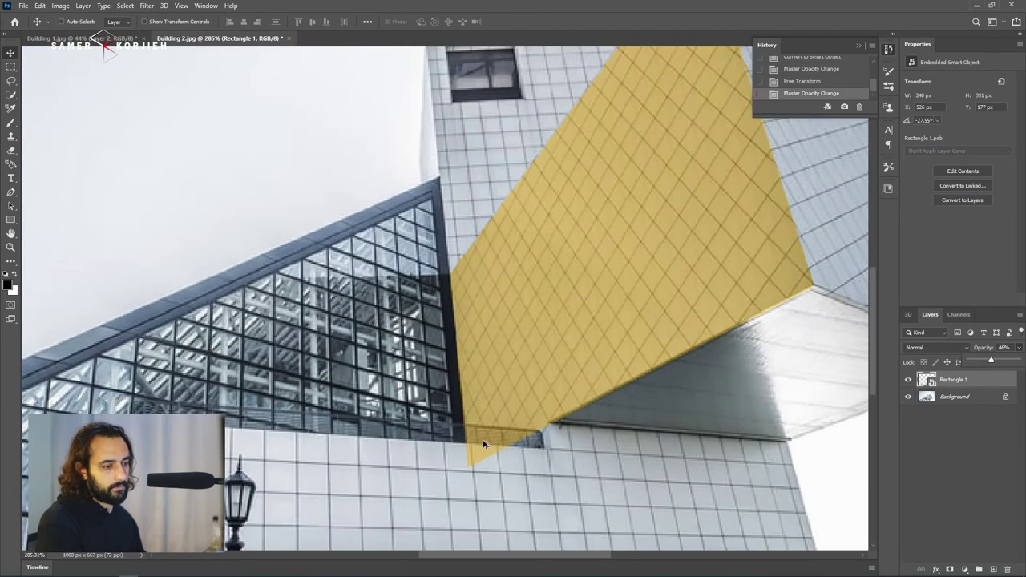
scroll(477, 433, "up", 2)
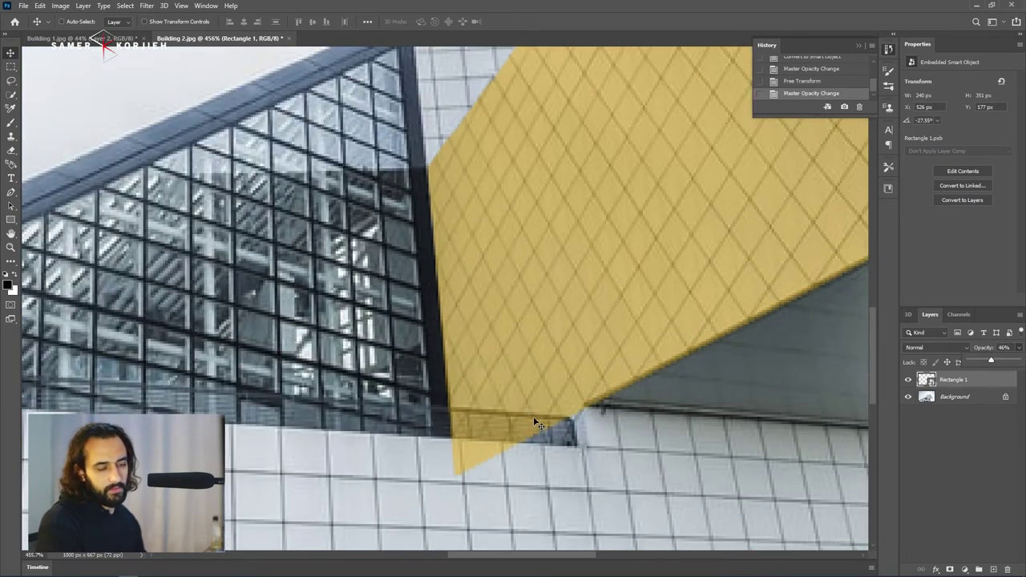
scroll(536, 423, "down", 5)
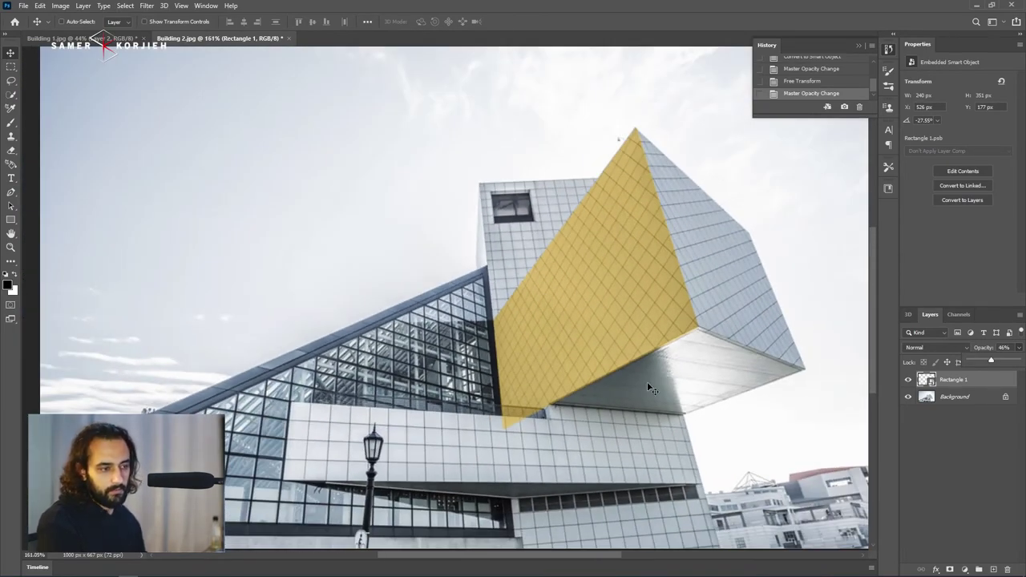
scroll(517, 329, "down", 1)
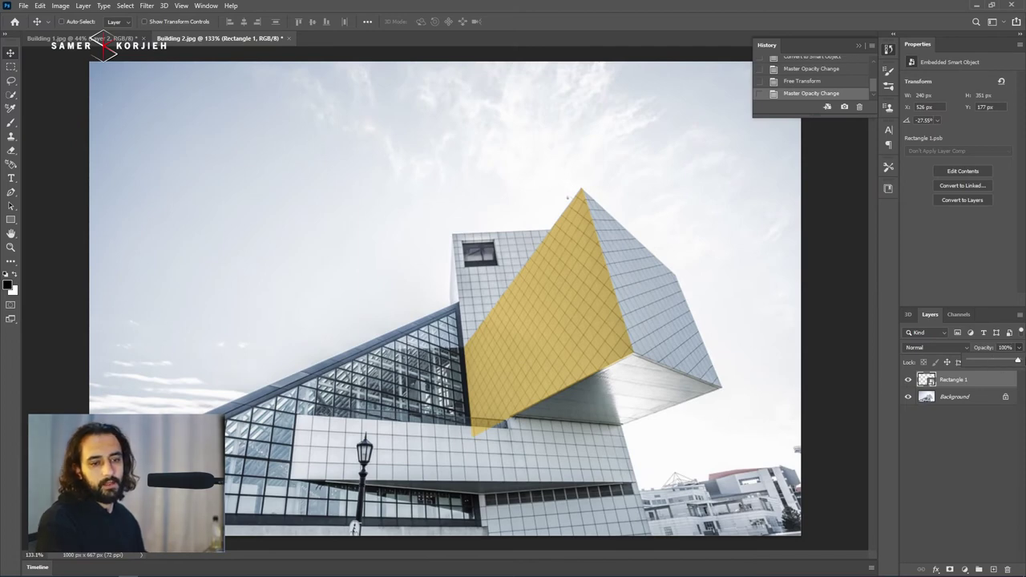
Restore Rectangle 1 to 100% opacity and reselect its layer.
key("0")
left_click(950, 404)
left_click(928, 383)
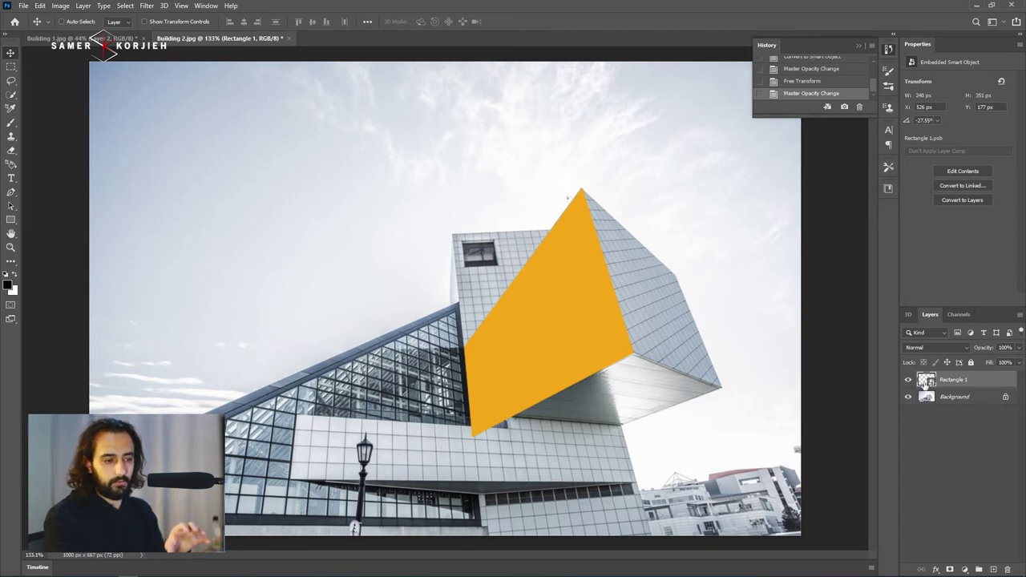
Open Rectangle 1's embedded contents, Rectangle 1.psb, for editing.
double_click(925, 381)
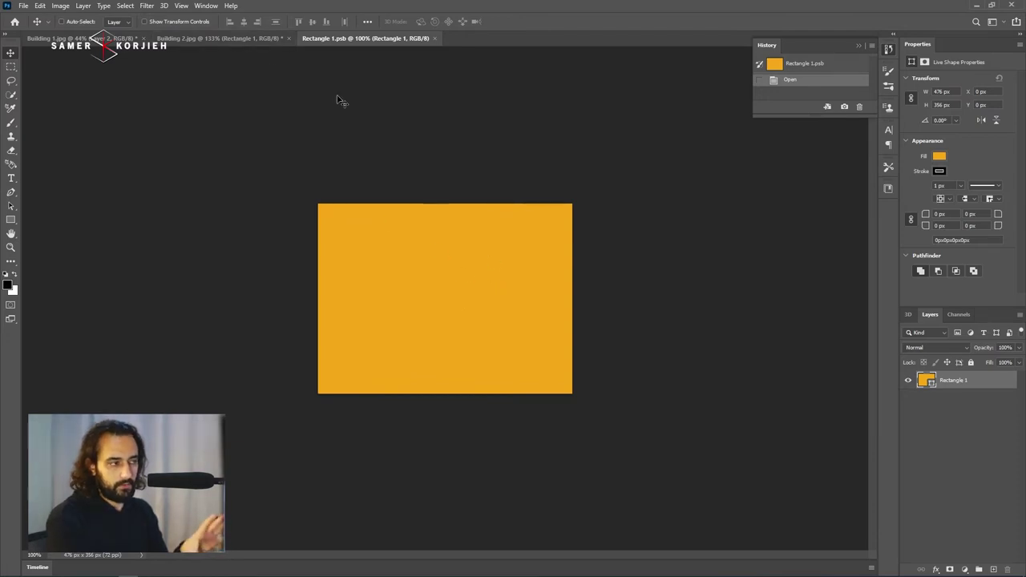
left_click(241, 37)
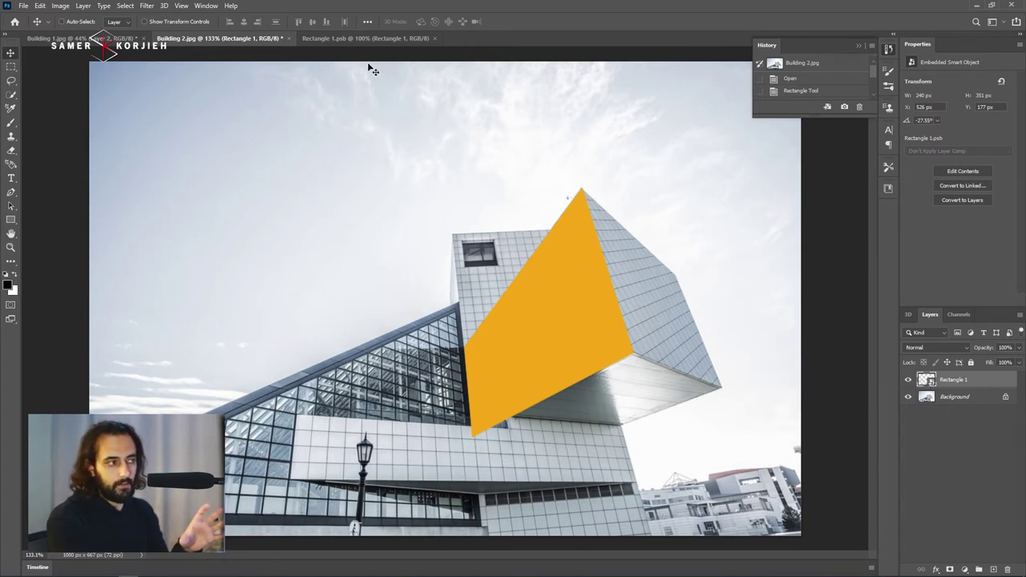
left_click(367, 39)
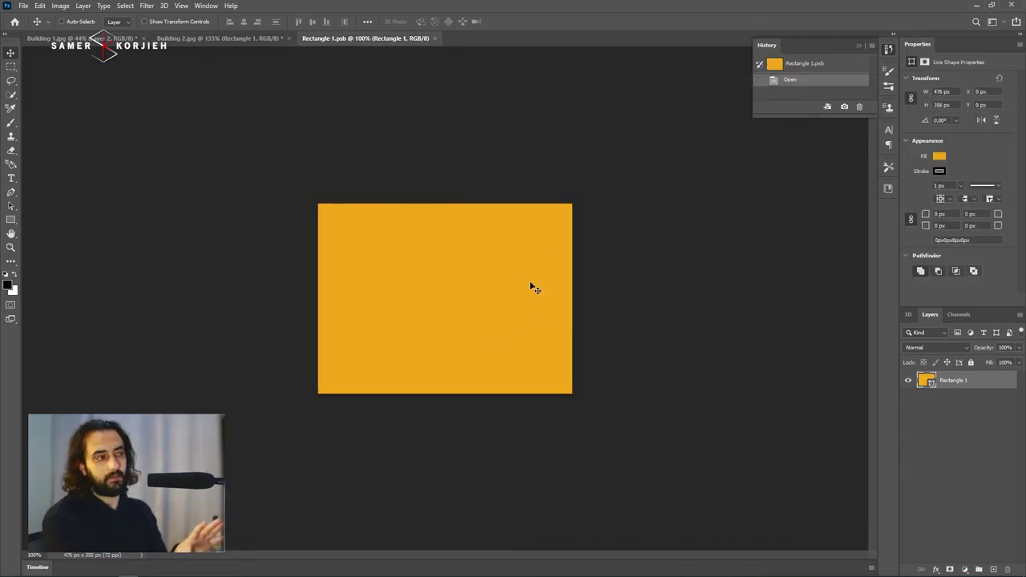
Type the person's name as two lines of black text near the rectangle's top.
key("t")
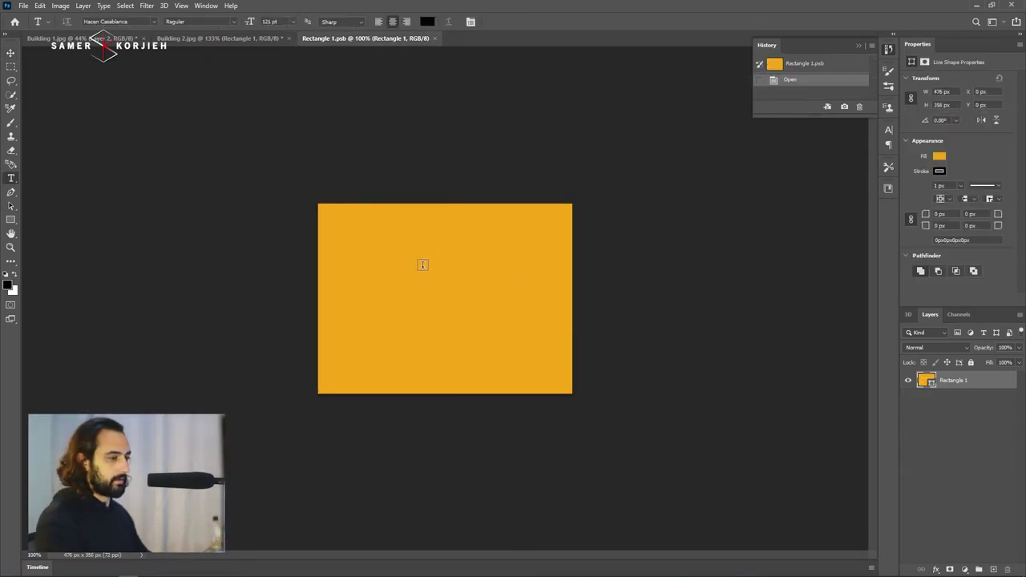
left_click(415, 275)
type("SAMER K")
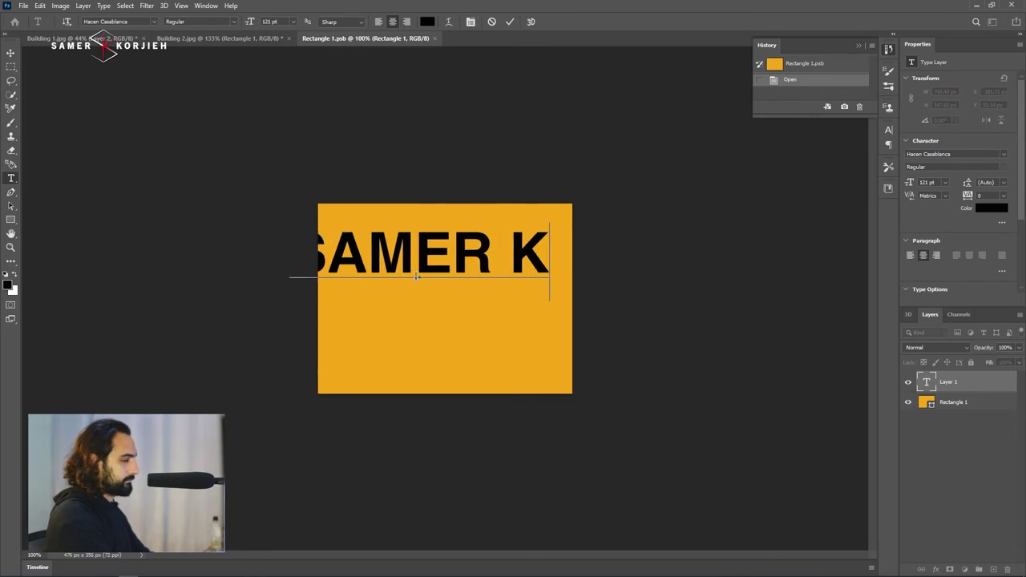
key("BackSpace")
key("BackSpace")
key("Return")
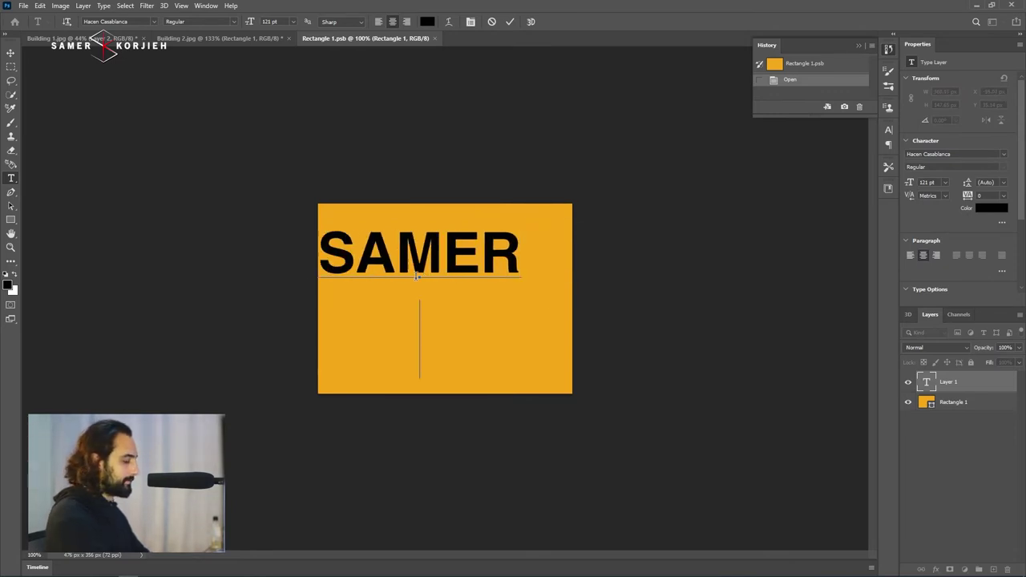
type("KORIJ")
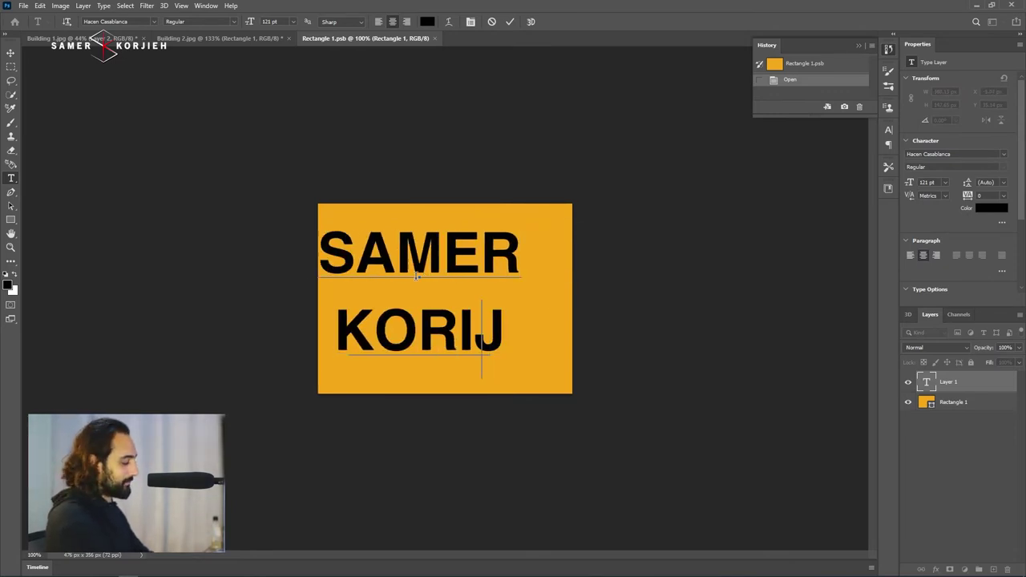
key("BackSpace")
key("BackSpace")
type("JIEH")
key("ctrl+Return")
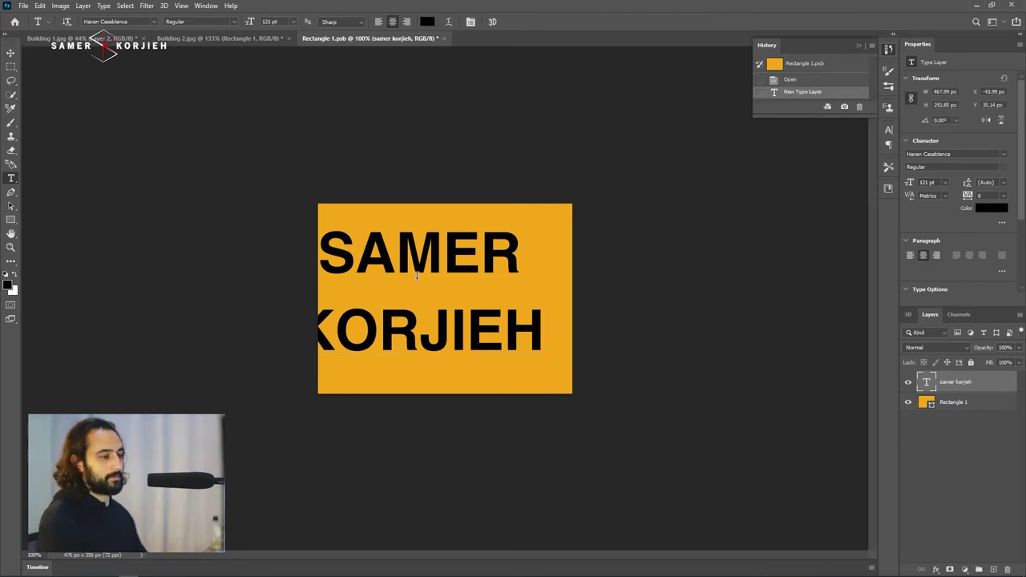
Centre the name text on the canvas and hide the orange Rectangle 1 layer.
key("v")
left_click_drag(416, 276, 453, 275)
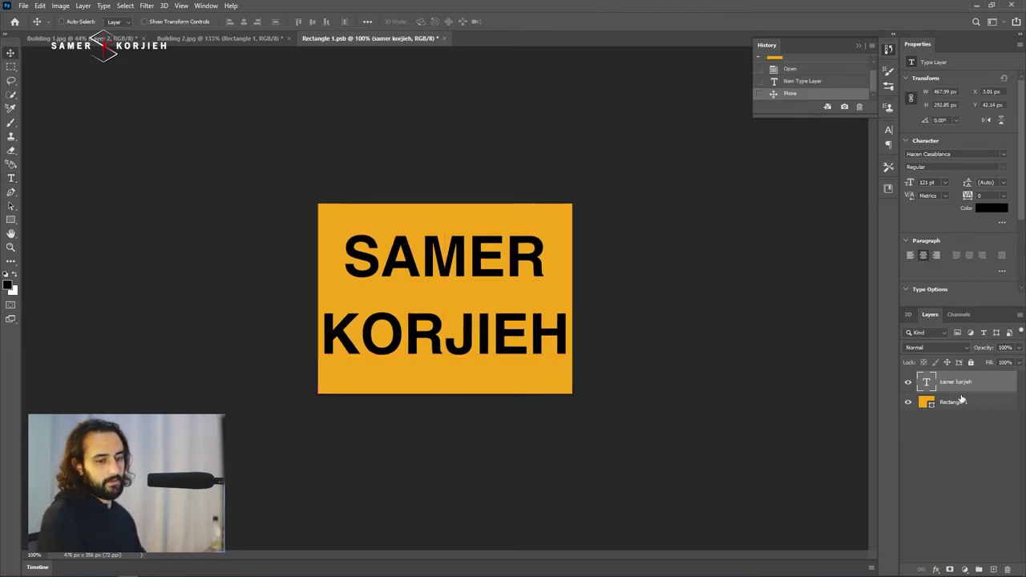
left_click(908, 402)
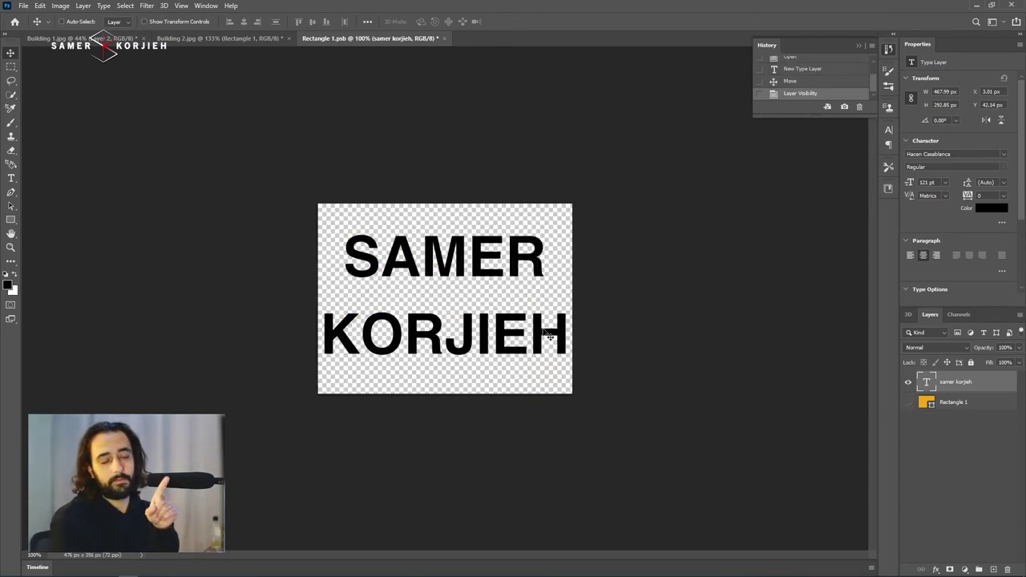
Save Rectangle 1.psb and view the name skewed across Building 2.jpg's facade.
left_click(233, 40)
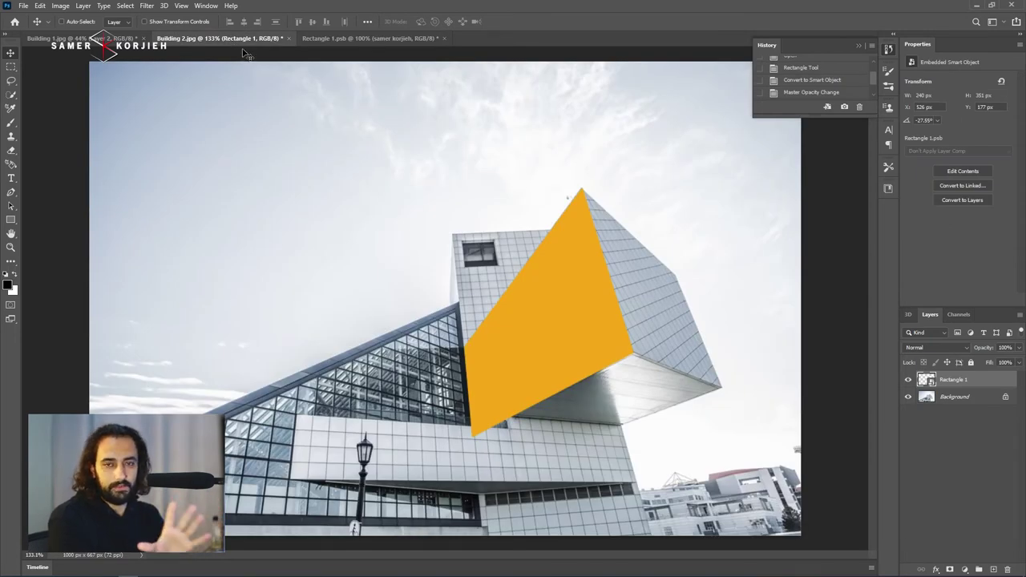
left_click(344, 38)
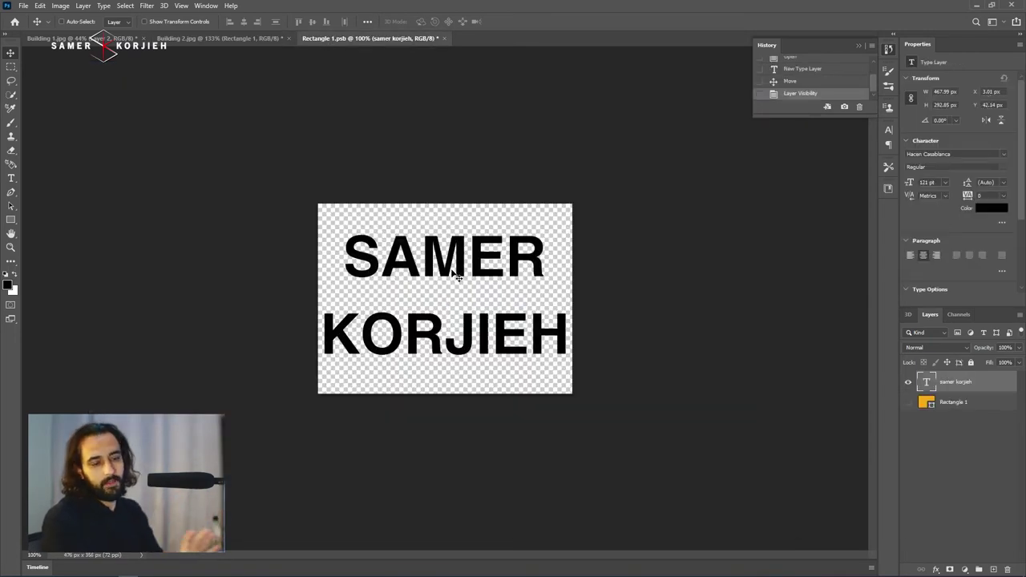
key("ctrl+s")
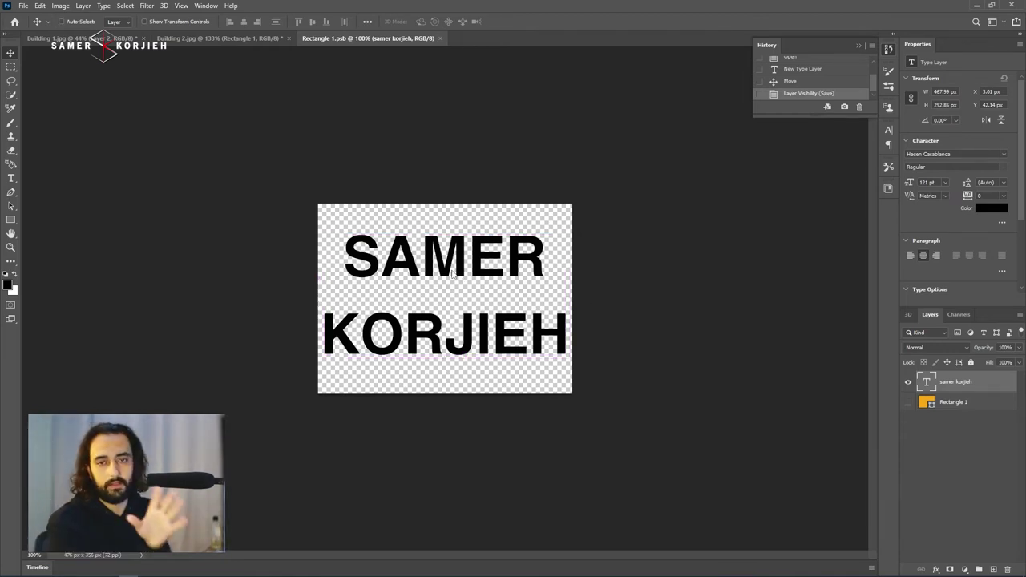
left_click(228, 38)
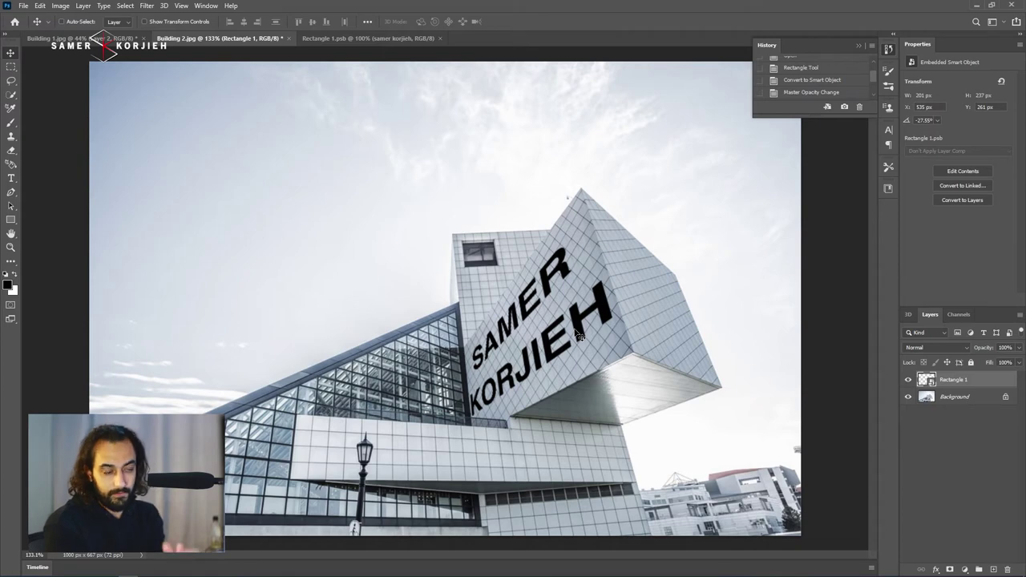
Scale the name text to about 68% and move it lower right, then check Building 2.jpg.
left_click(353, 41)
key("ctrl+t")
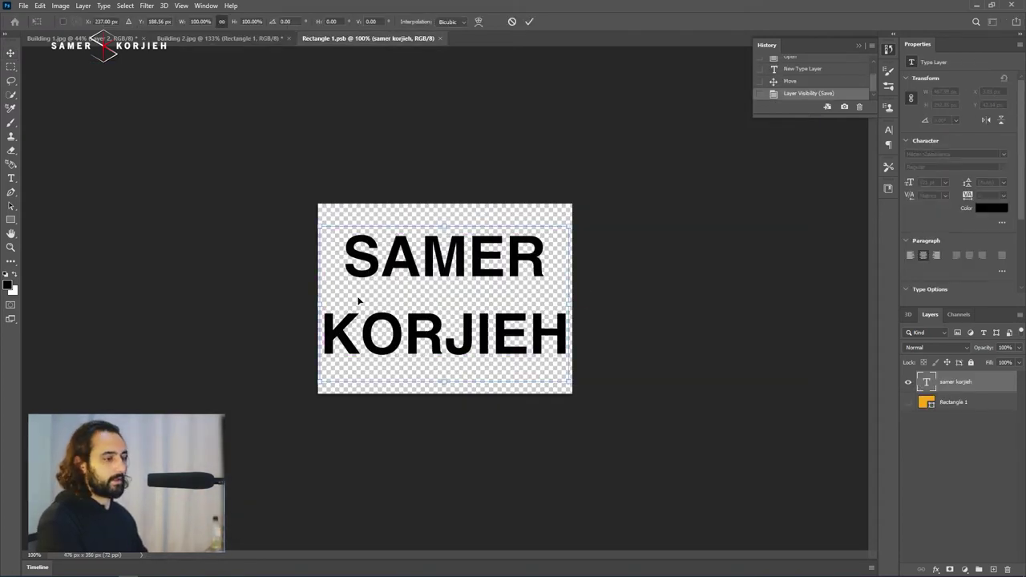
left_click_drag(320, 226, 401, 276)
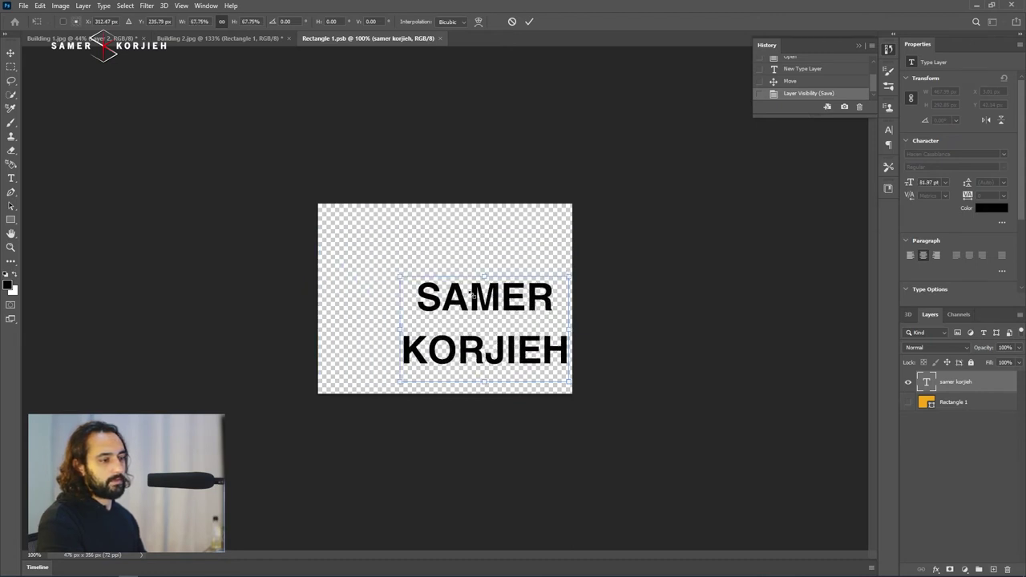
left_click_drag(518, 321, 510, 287)
key("Return")
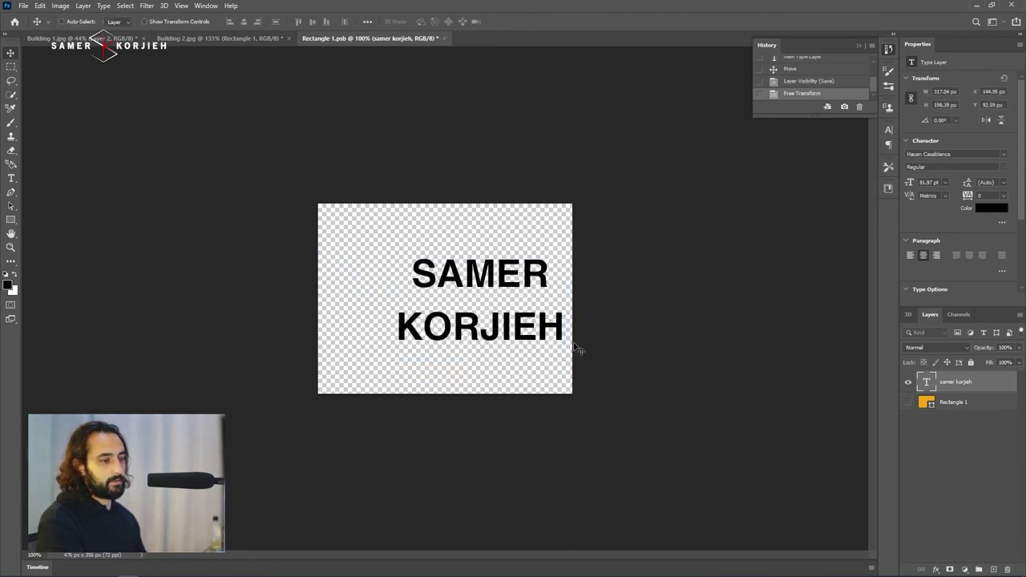
left_click(229, 39)
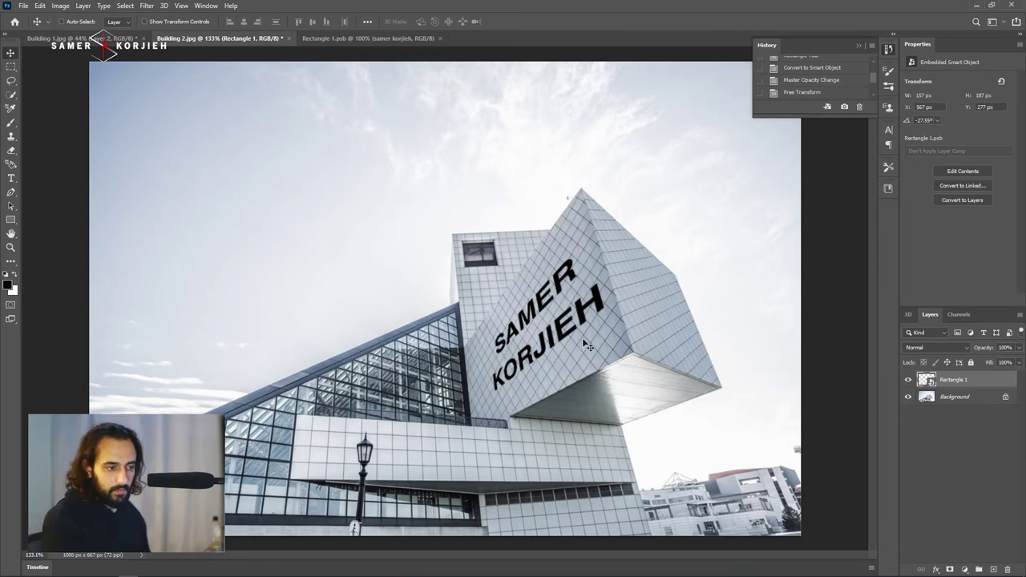
scroll(587, 345, "up", 3)
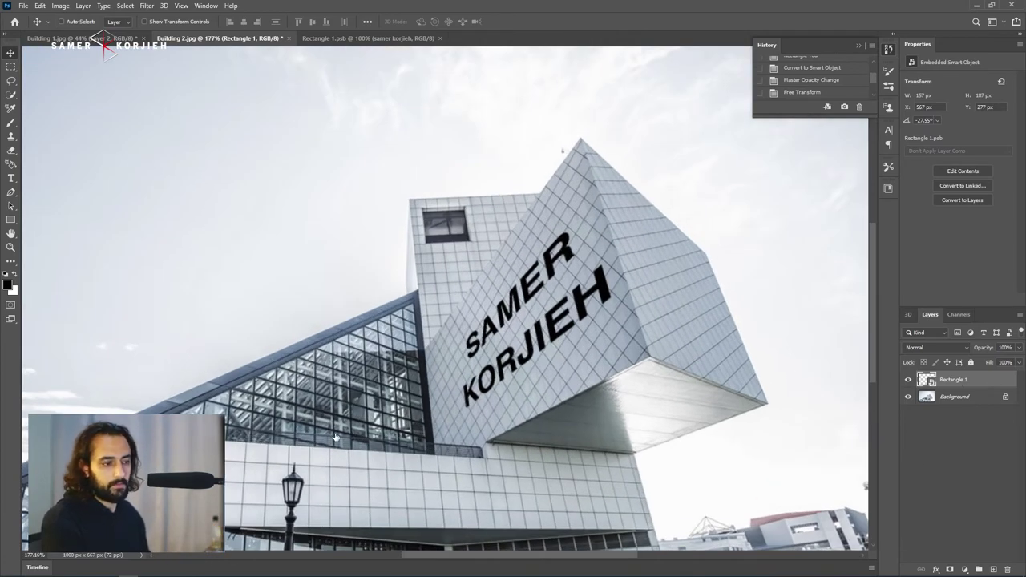
Split the Blend If sliders so the facade's tiles show through the lettering.
key("ctrl+alt+b")
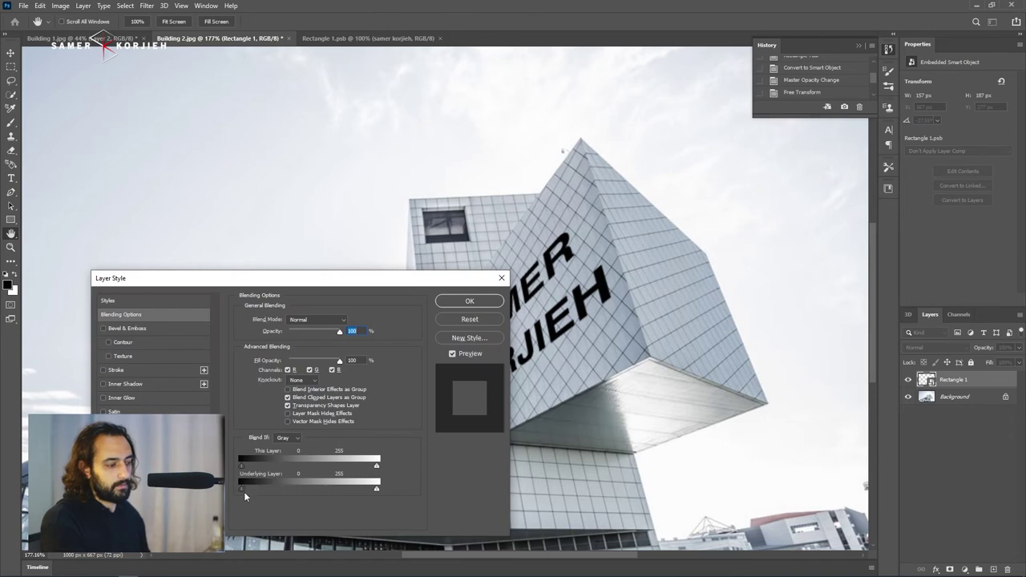
left_click_drag(242, 488, 299, 488)
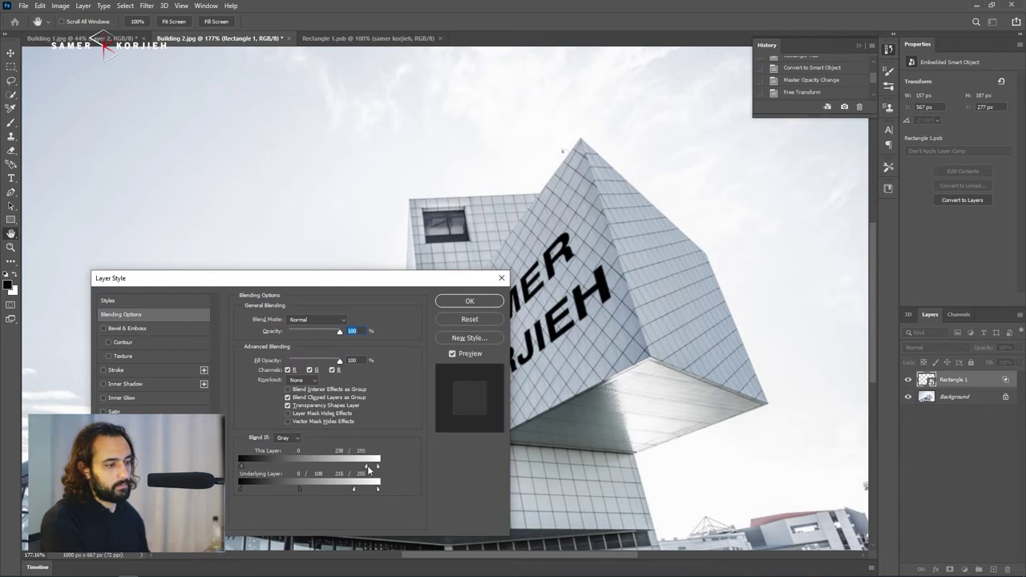
left_click_drag(241, 467, 237, 469)
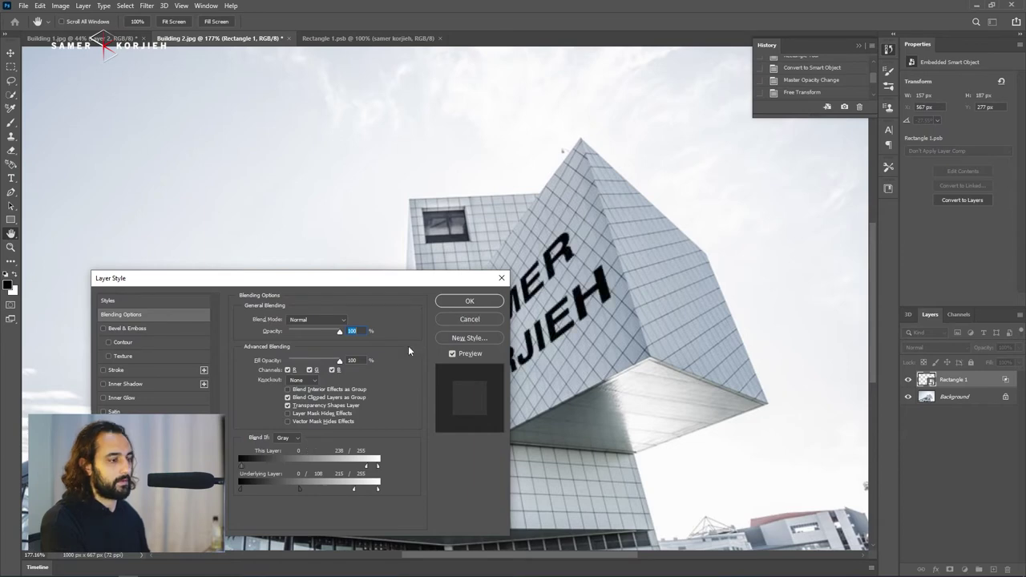
left_click(469, 301)
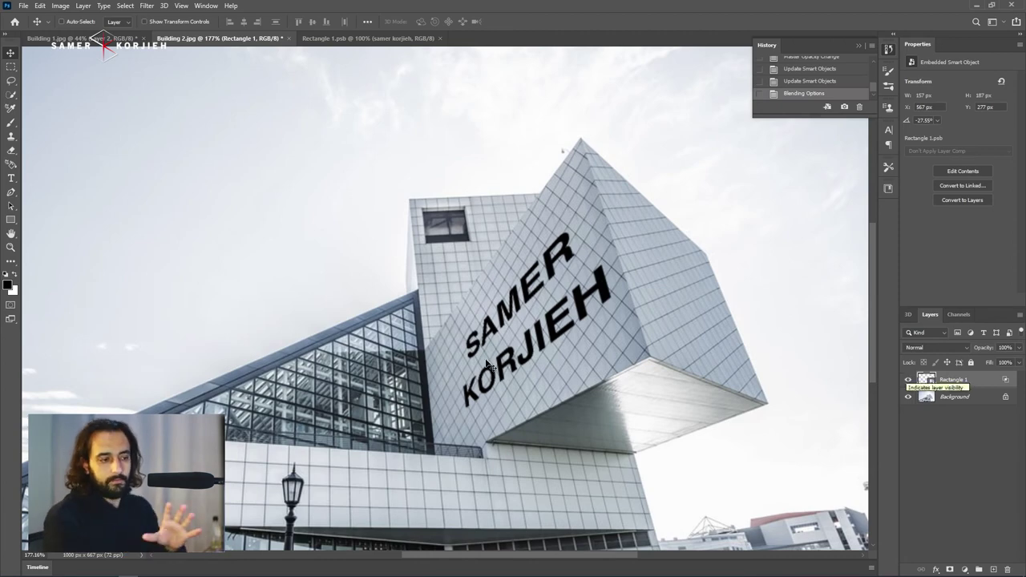
scroll(491, 362, "down", 1)
scroll(492, 363, "down", 1)
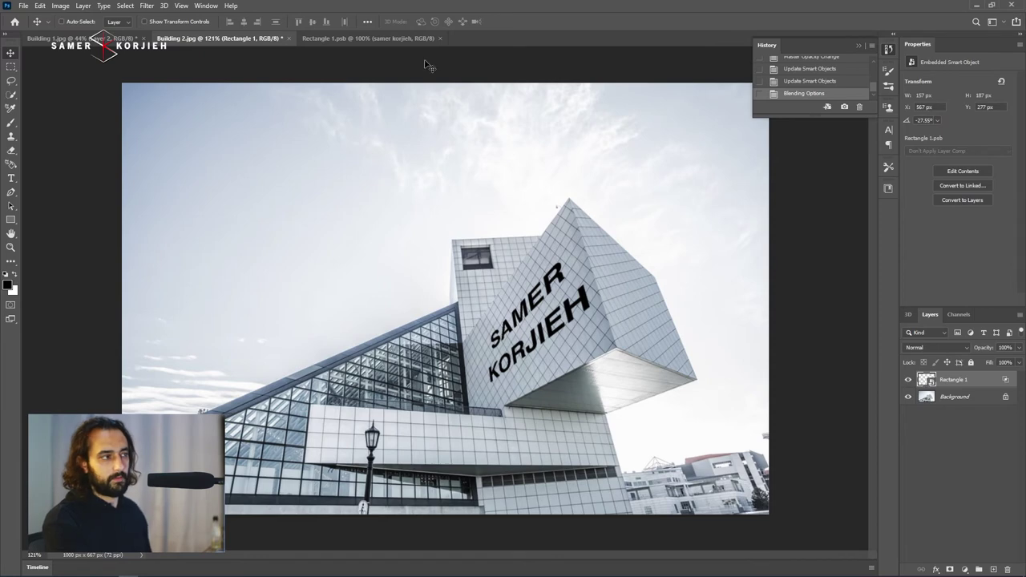
Place the cat PNG at about 20% in Rectangle 1.psb, hide the name text, and save.
left_click(360, 37)
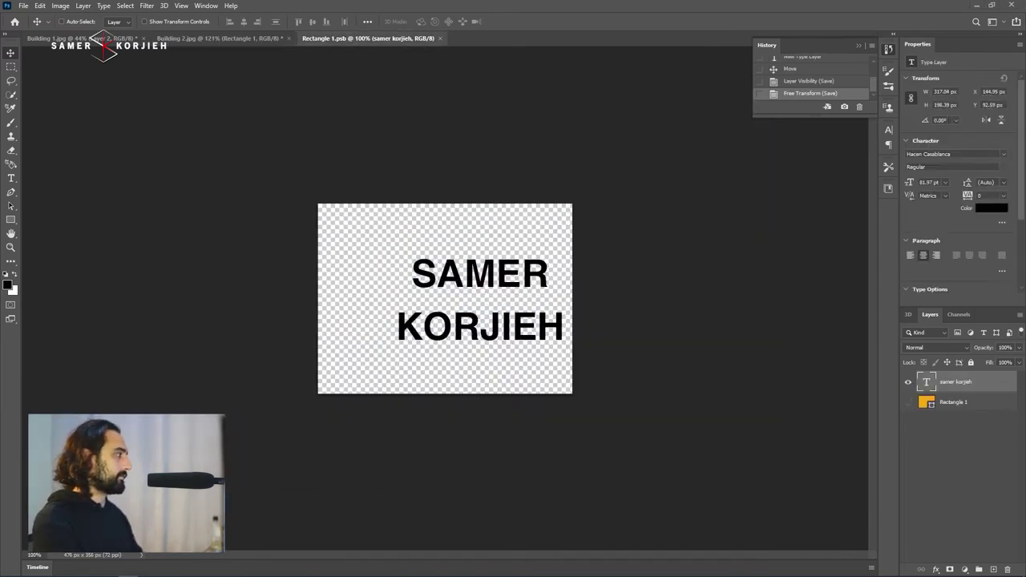
left_click_drag(439, 326, 440, 325)
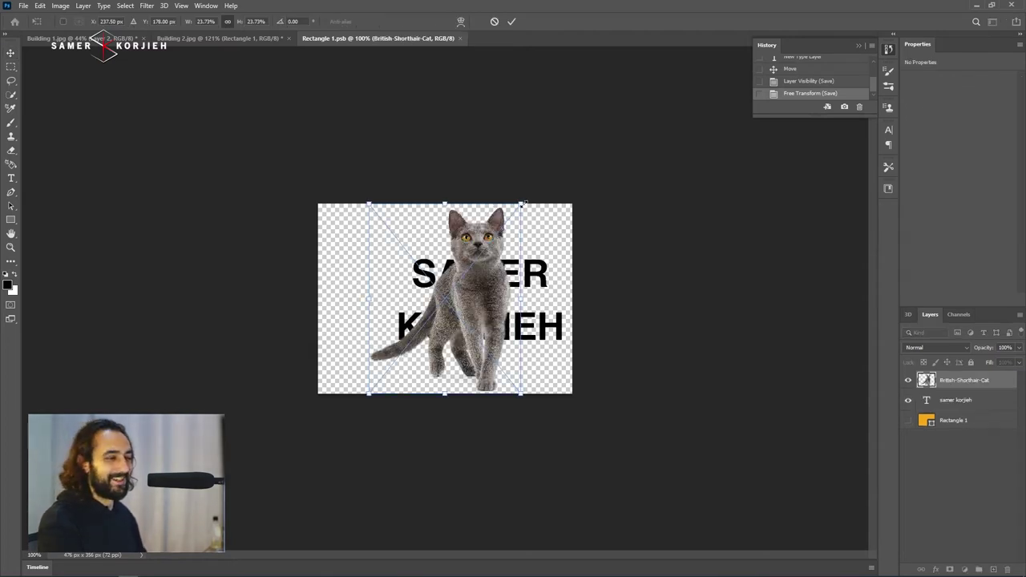
left_click_drag(522, 203, 511, 215)
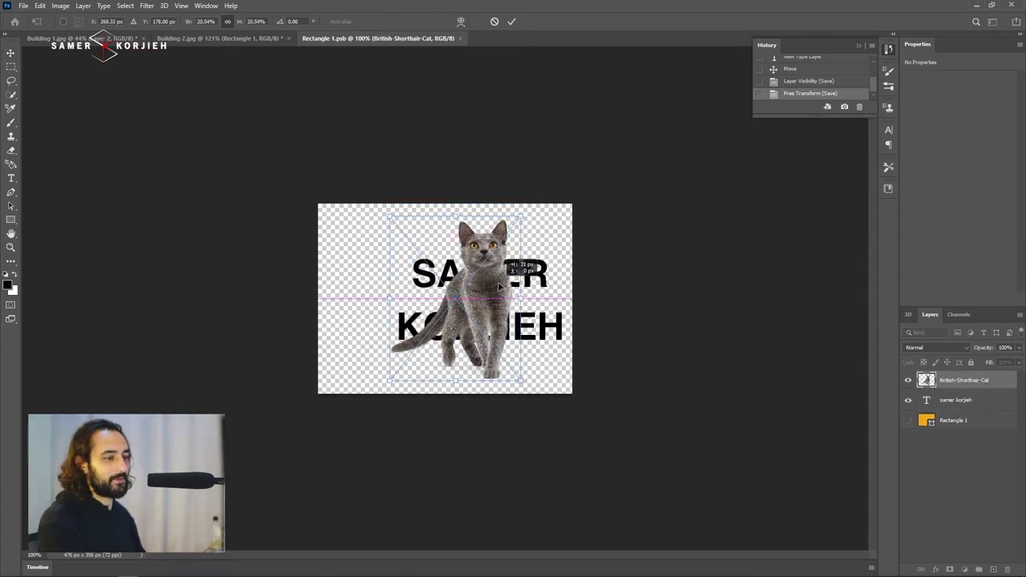
mouse_move(487, 293)
left_mouse_down()
mouse_move(507, 284)
mouse_move(521, 296)
left_mouse_up()
key("Return")
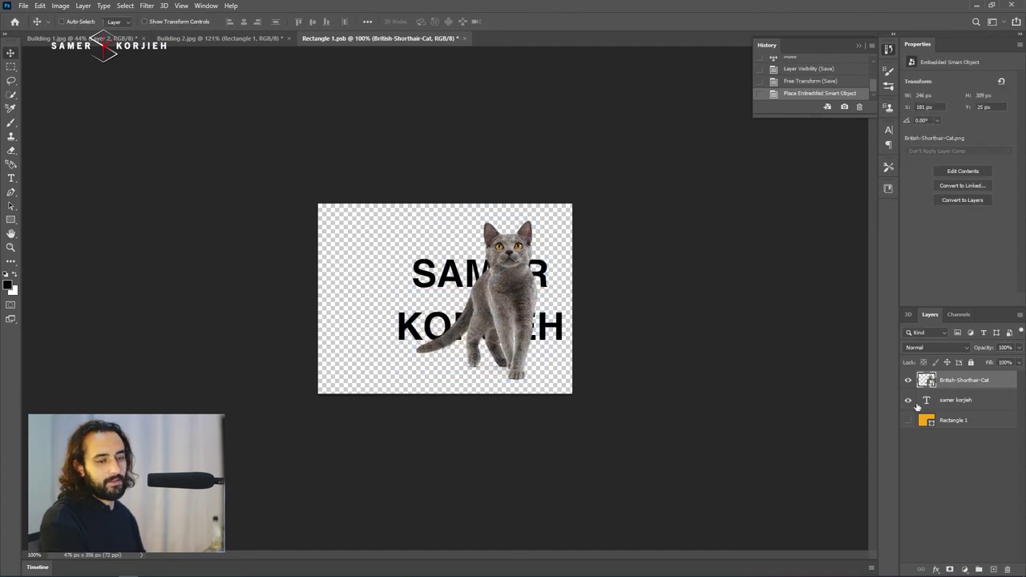
left_click(908, 401)
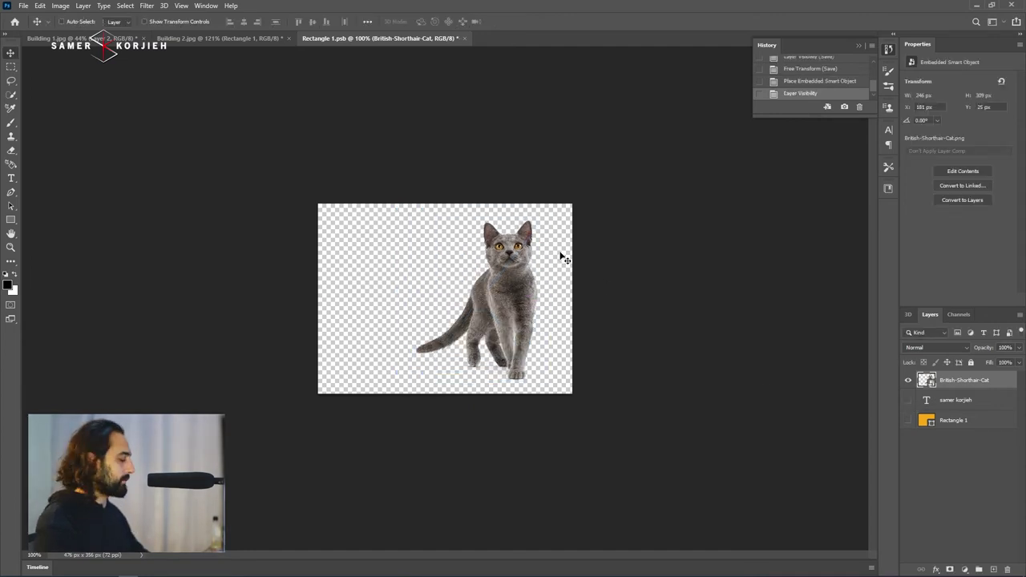
key("ctrl+s")
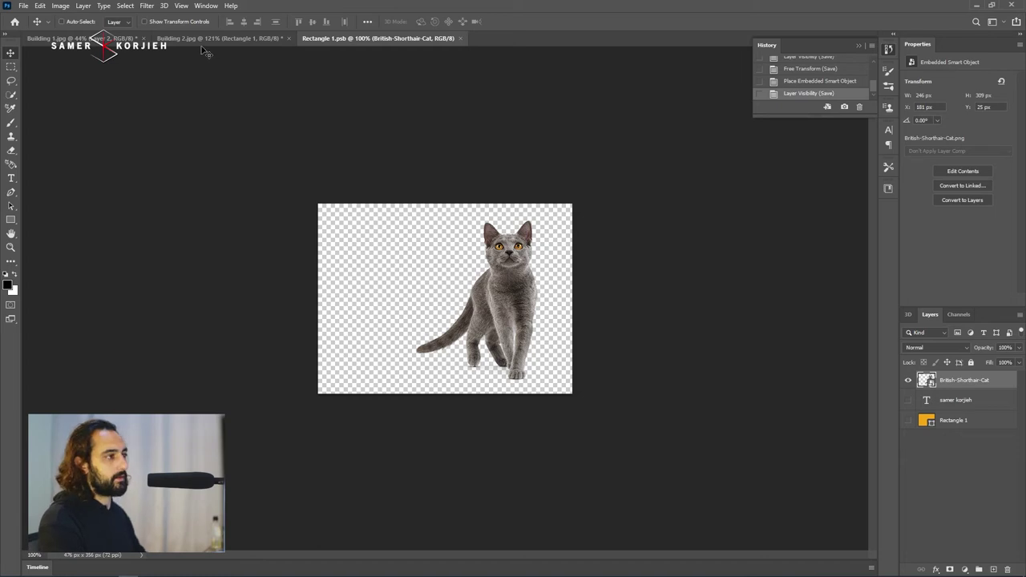
left_click(203, 38)
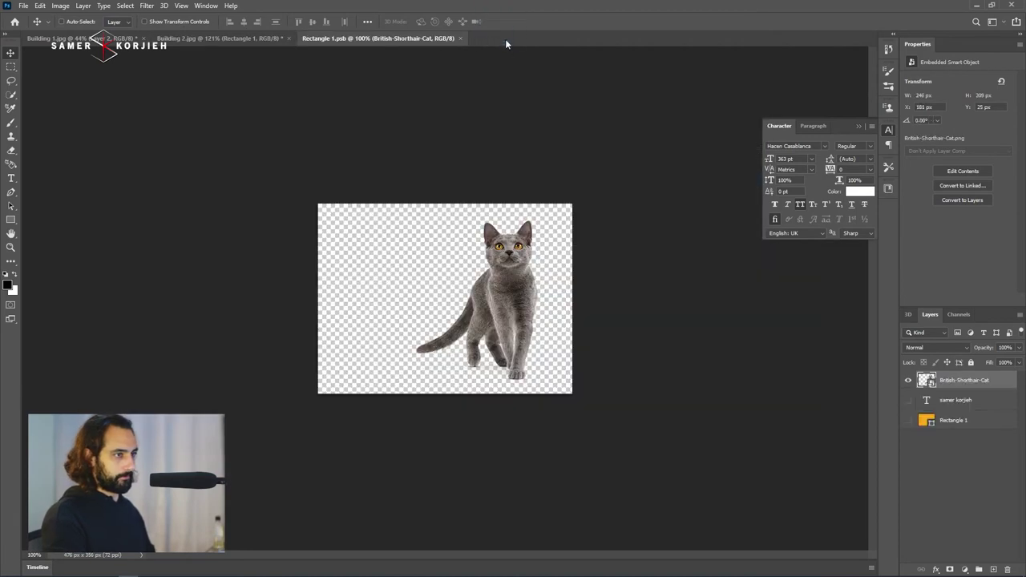
Open Building 3.jpg, add an empty Layer 1, and launch Vanishing Point.
left_click_drag(391, 120, 505, 39)
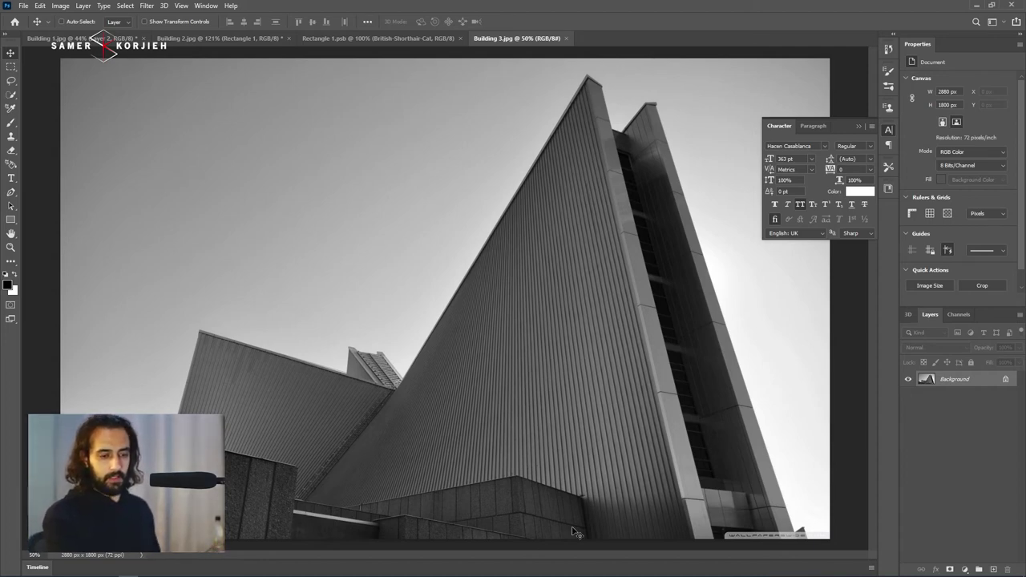
key("ctrl+shift+n")
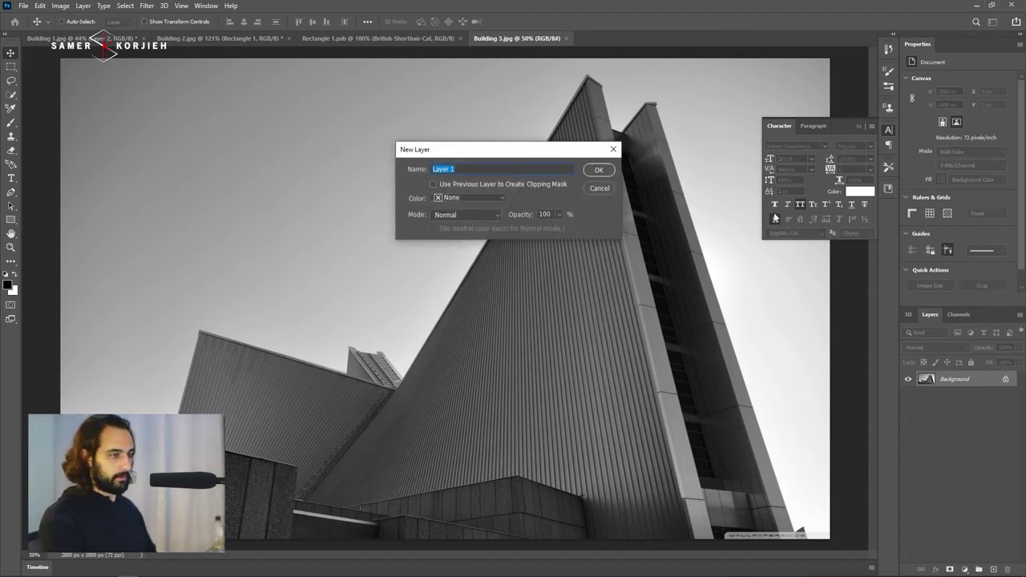
left_click(602, 171)
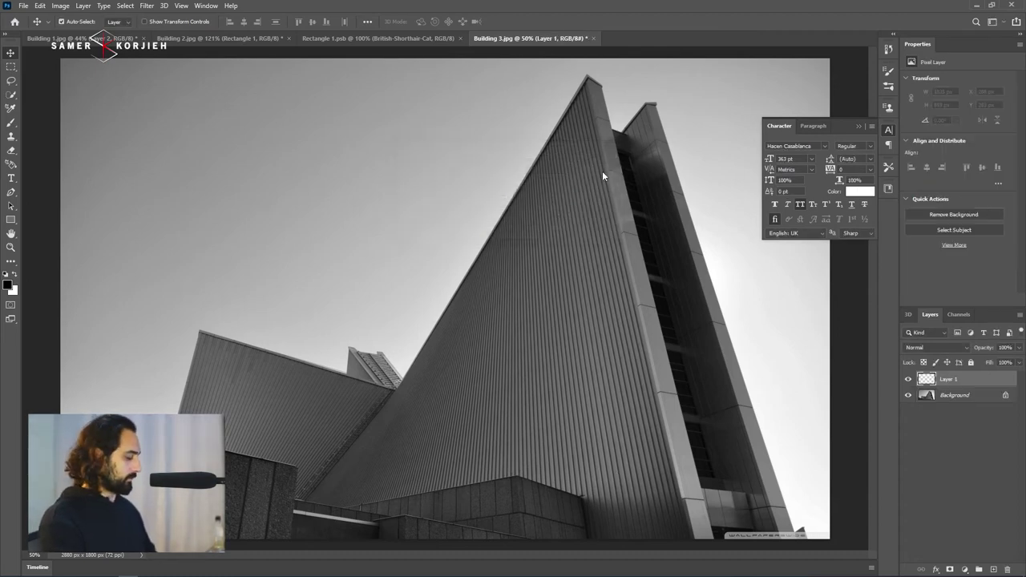
key("ctrl+alt+v")
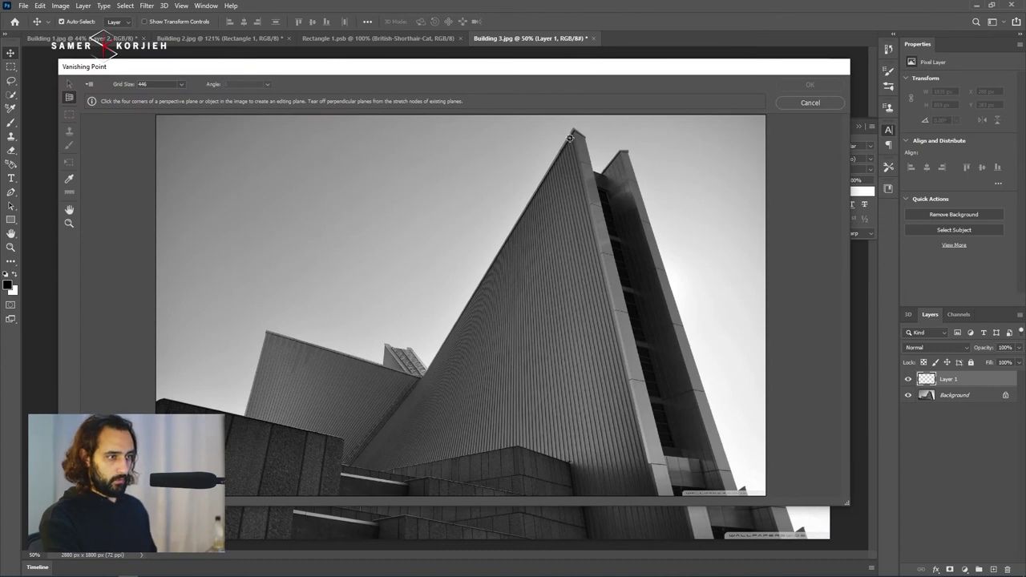
Trace a perspective plane over the triangular facade and drag its corners to fit.
left_click(569, 138)
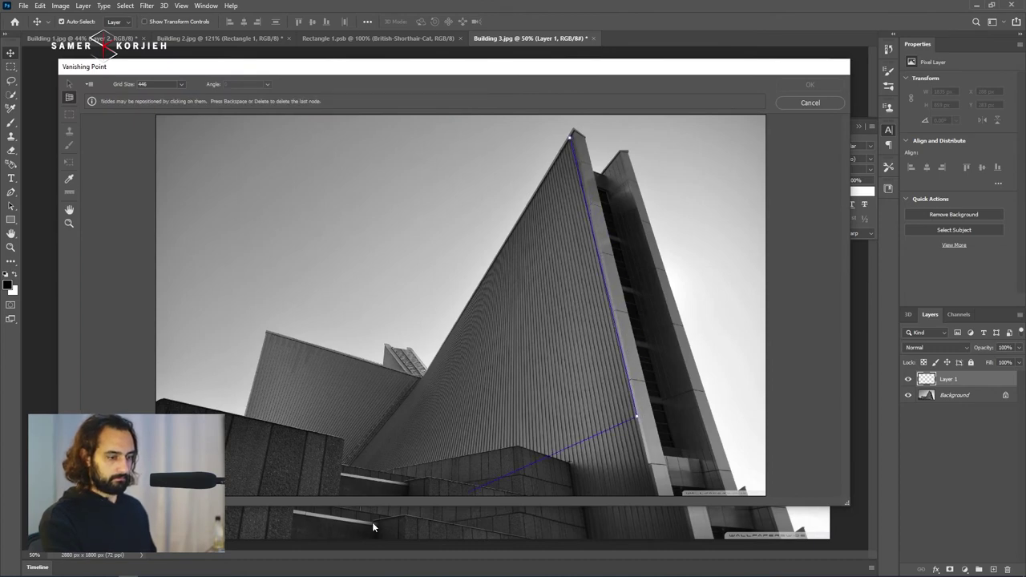
left_click(337, 476)
left_click(419, 375)
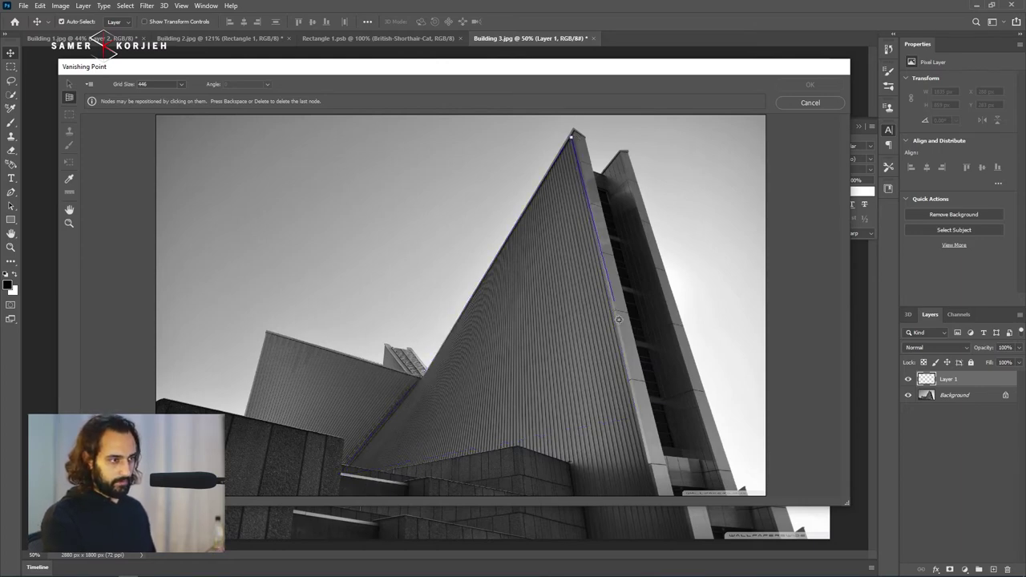
left_click(533, 443)
left_click(478, 270)
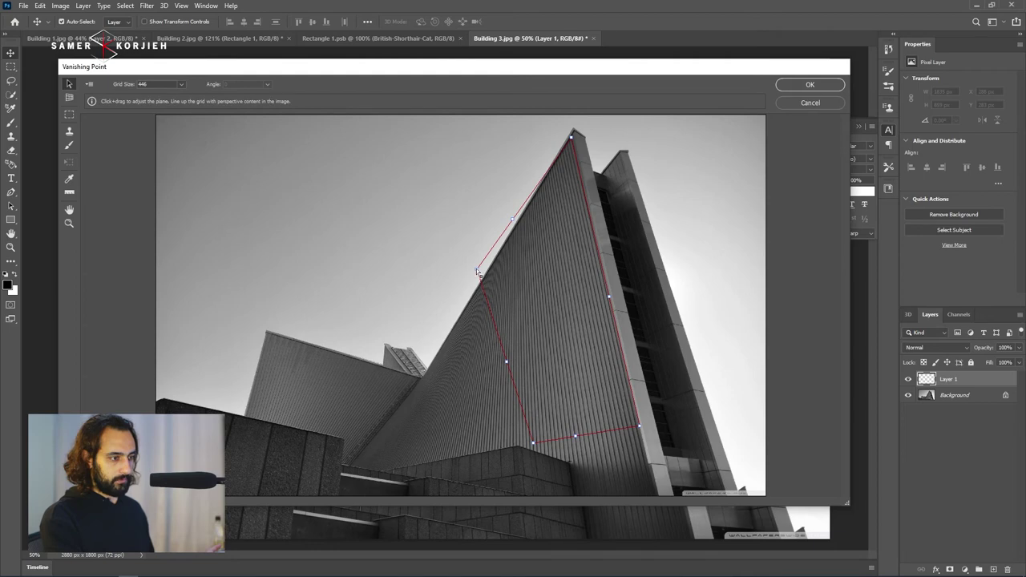
left_click_drag(472, 275, 424, 388)
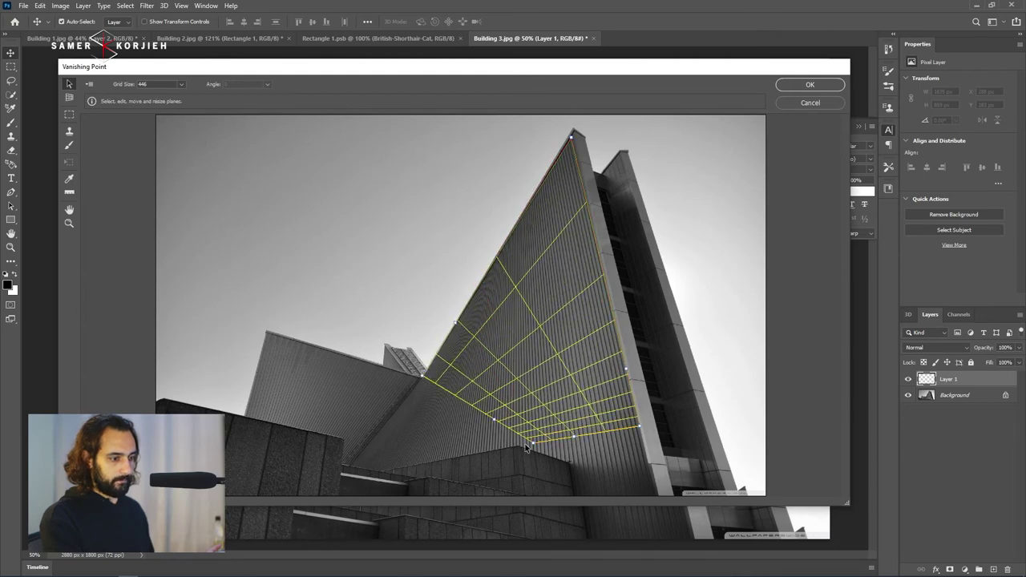
mouse_move(533, 442)
left_mouse_down()
mouse_move(387, 468)
mouse_move(412, 468)
left_mouse_up()
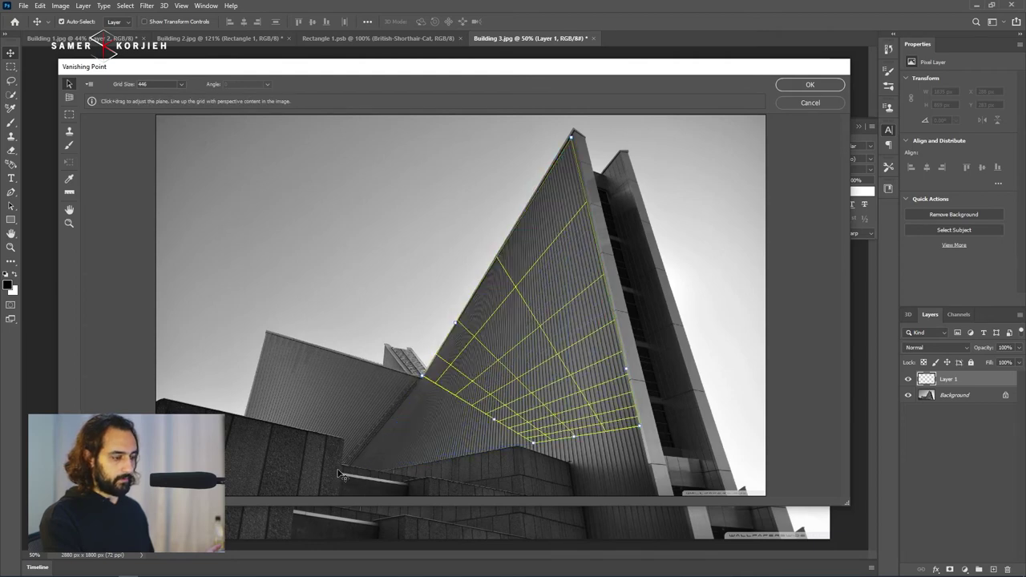
left_click_drag(346, 486, 336, 471)
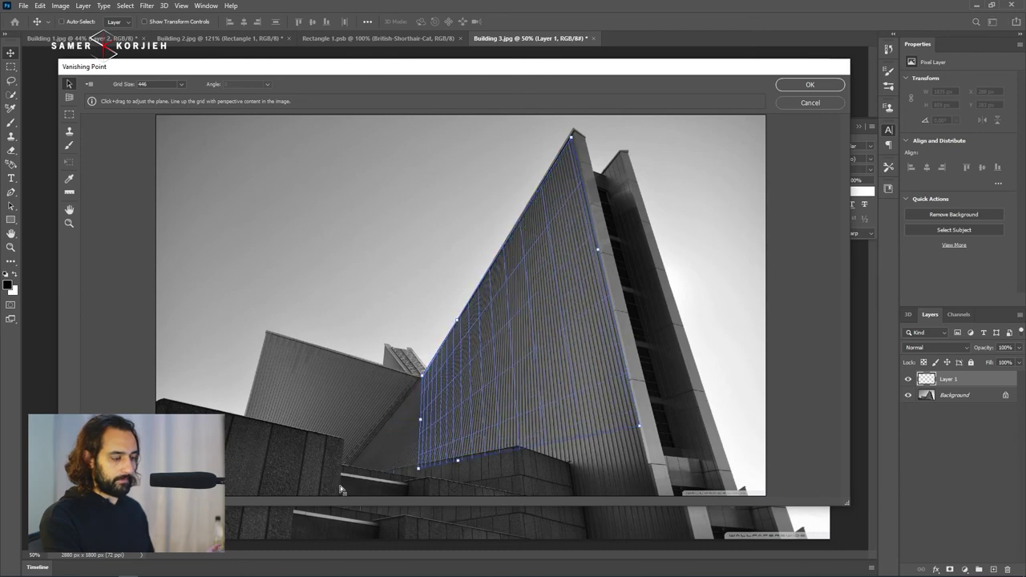
Try further corner stretches, undo them, and cancel Vanishing Point without applying.
key("ctrl+z")
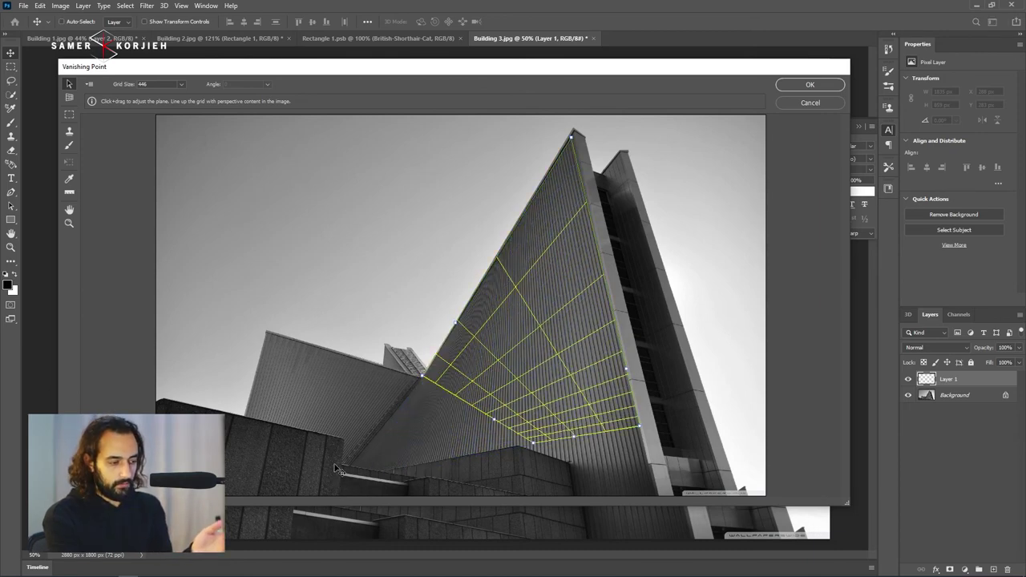
key("ctrl+shift+z")
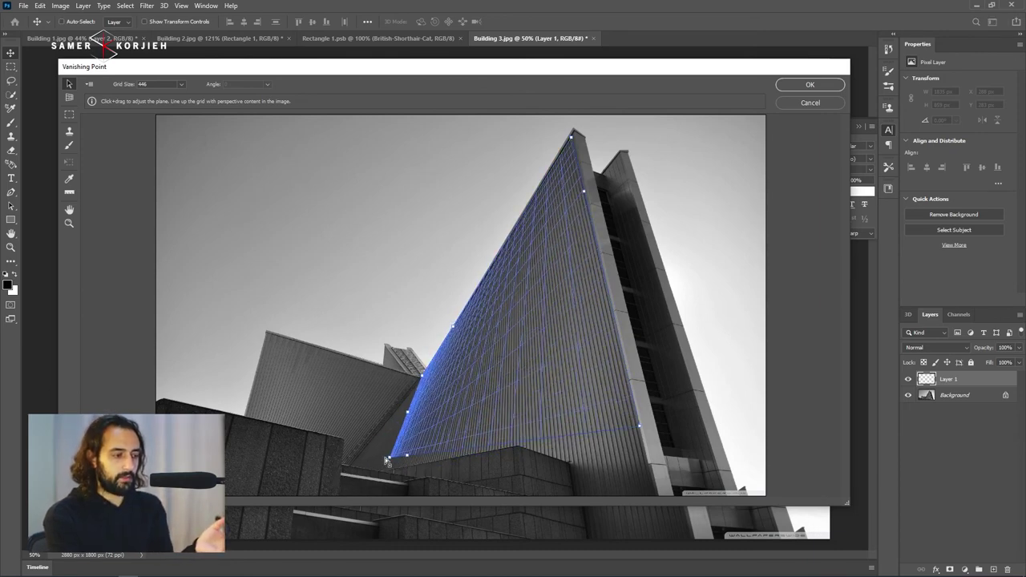
key("ctrl+z")
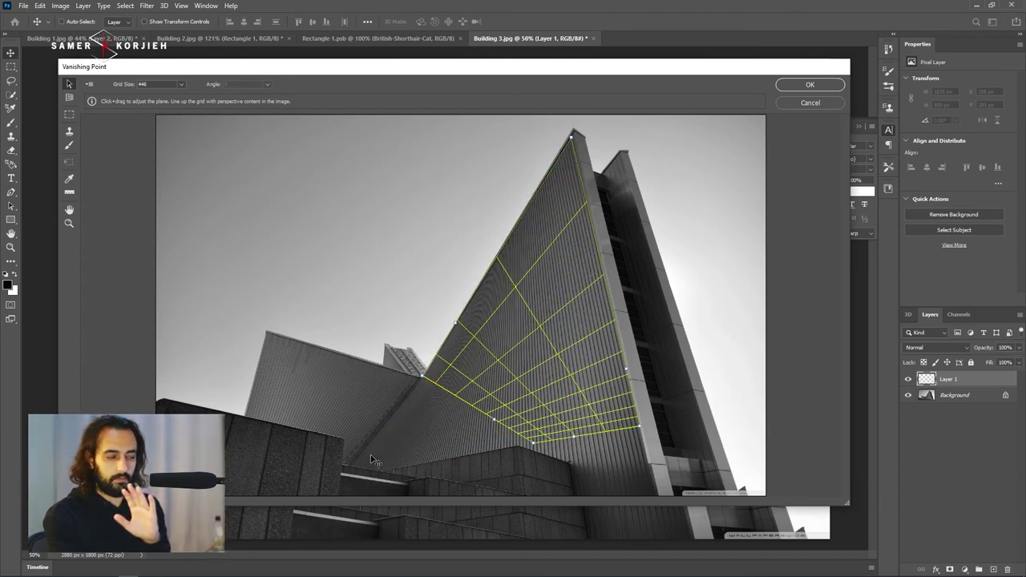
key("ctrl+shift+z")
left_click_drag(417, 444, 389, 464)
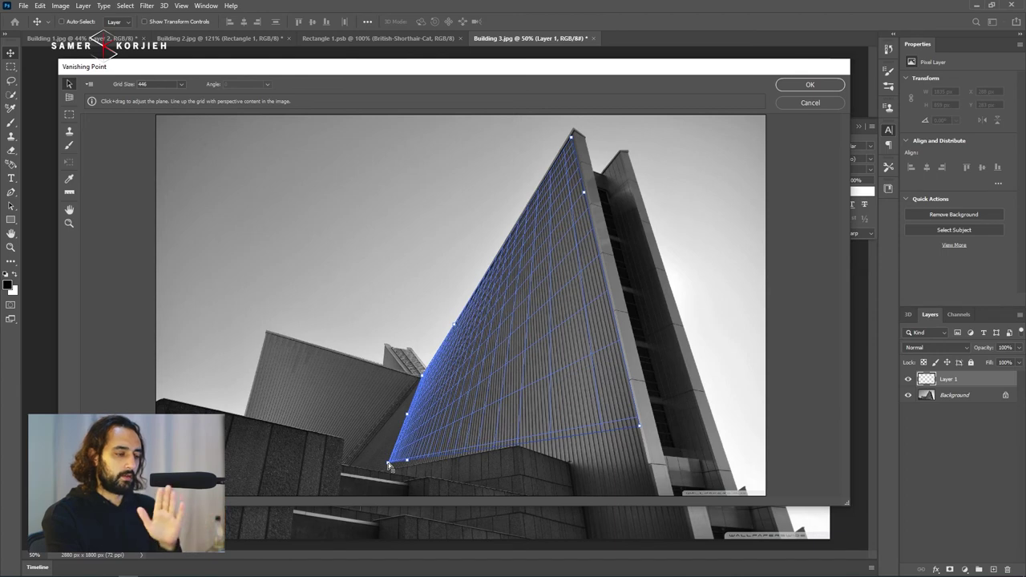
left_click_drag(389, 463, 367, 466)
key("ctrl+z")
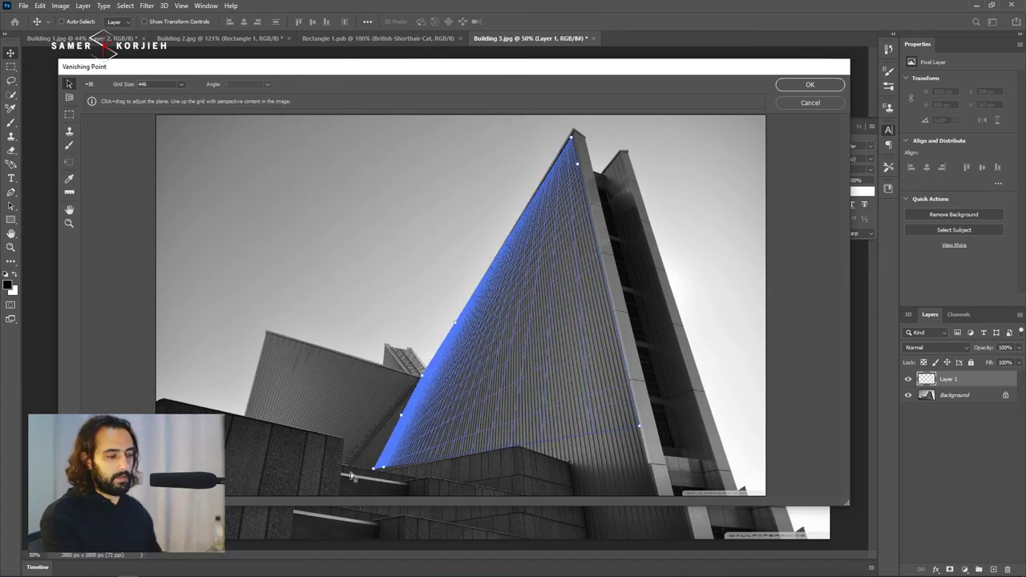
key("ctrl+z")
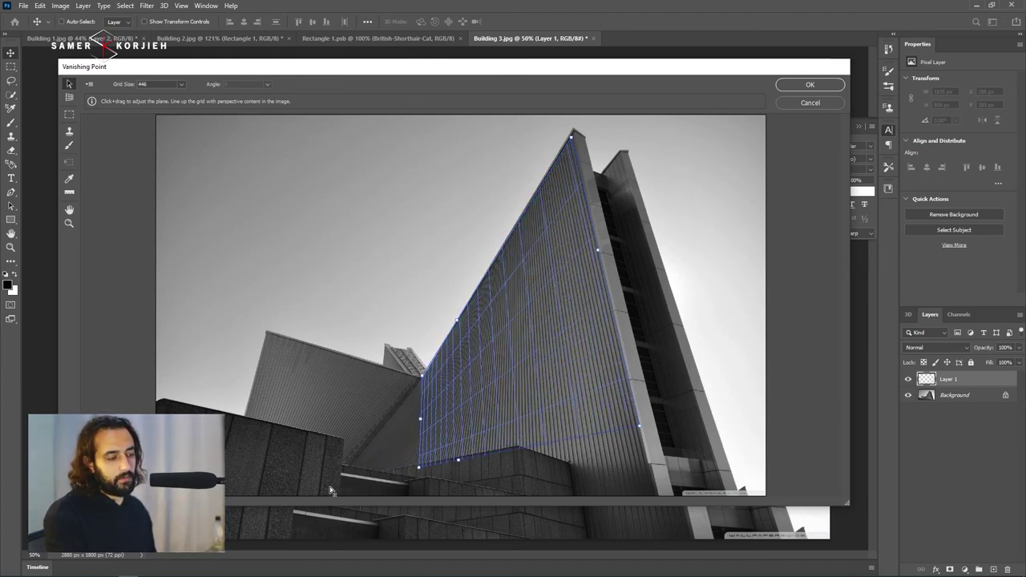
left_click(825, 102)
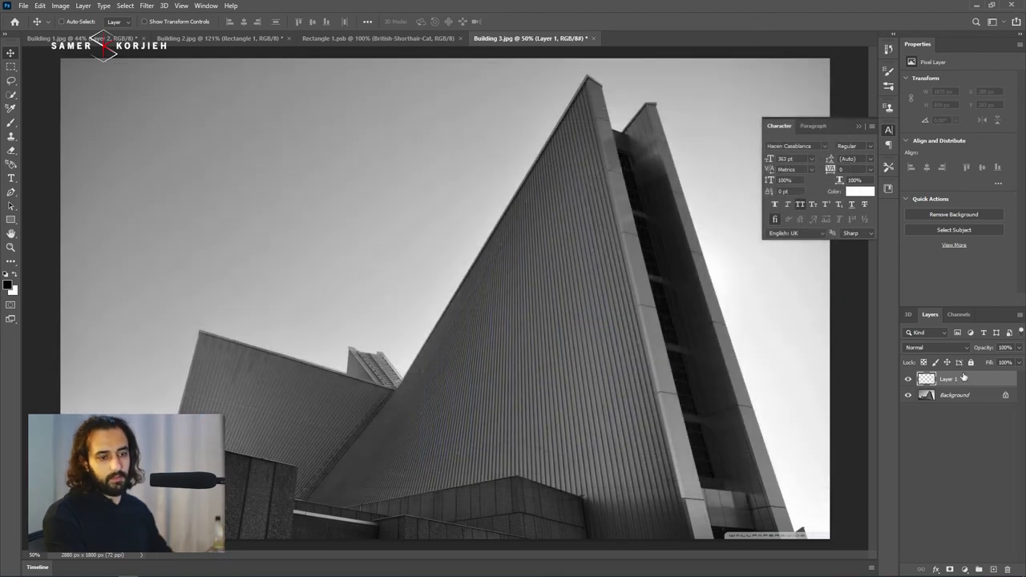
Delete the empty Layer 1 and draw an orange rectangle covering most of Building 3.jpg.
key("Delete")
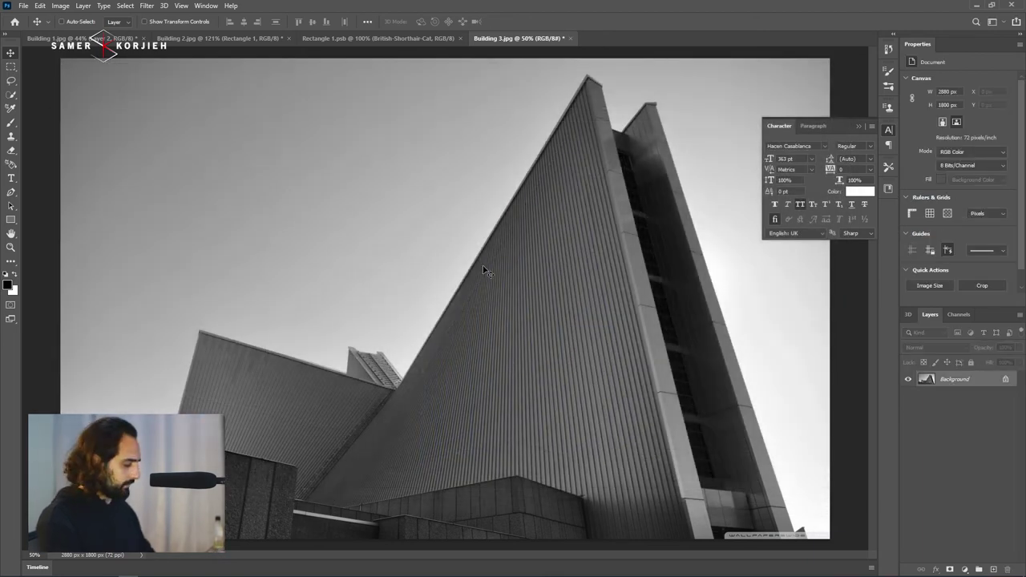
key("u")
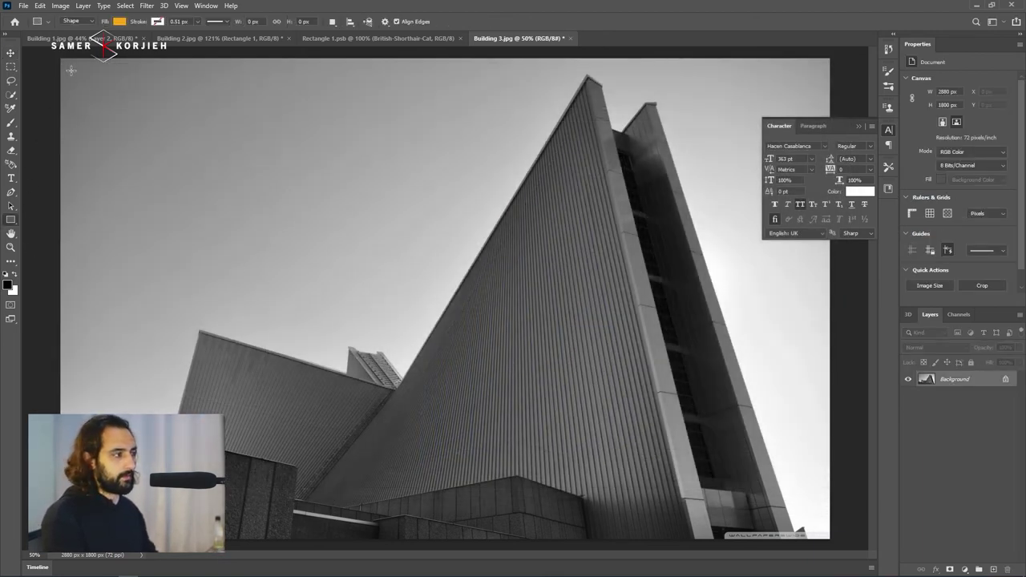
left_click_drag(70, 70, 804, 511)
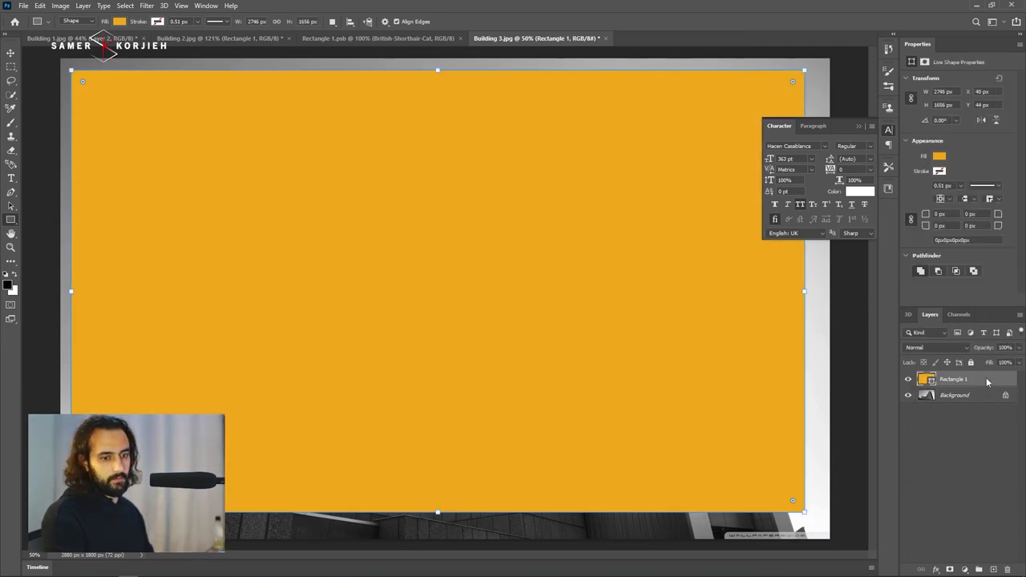
right_click(987, 382)
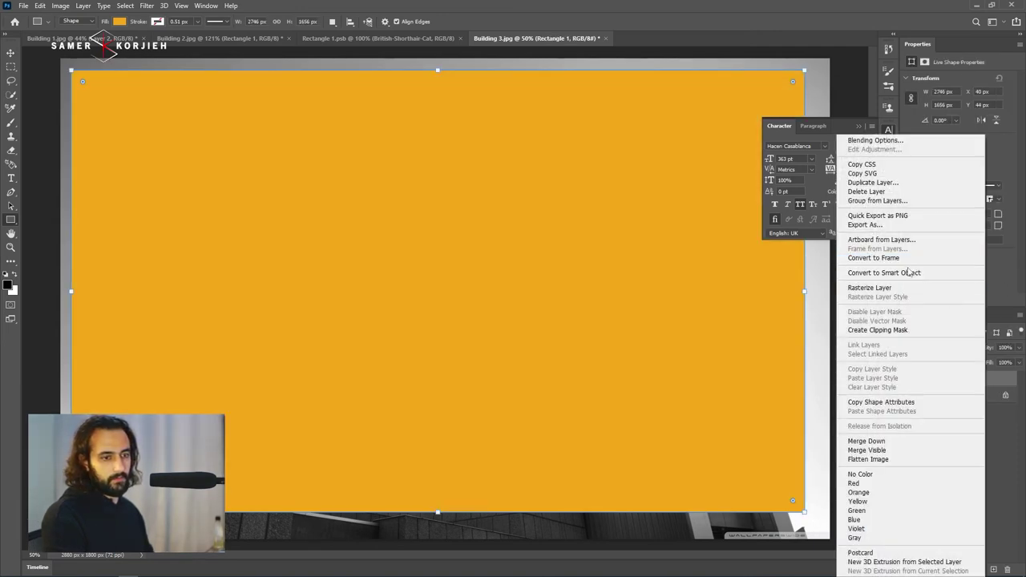
Convert Rectangle 1 to a smart object at 52% opacity and start Free Transform on it.
left_click(881, 275)
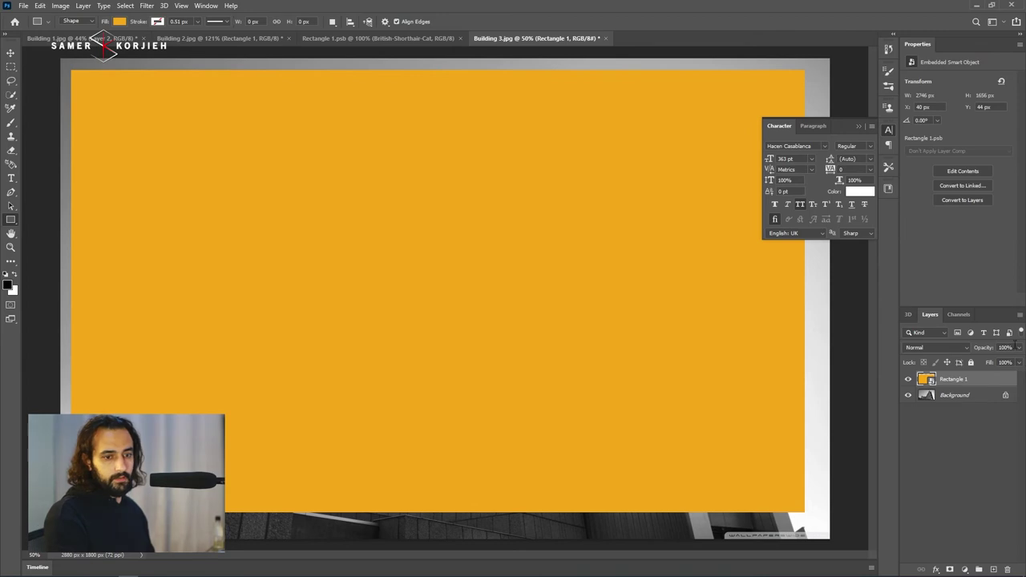
left_click(1017, 347)
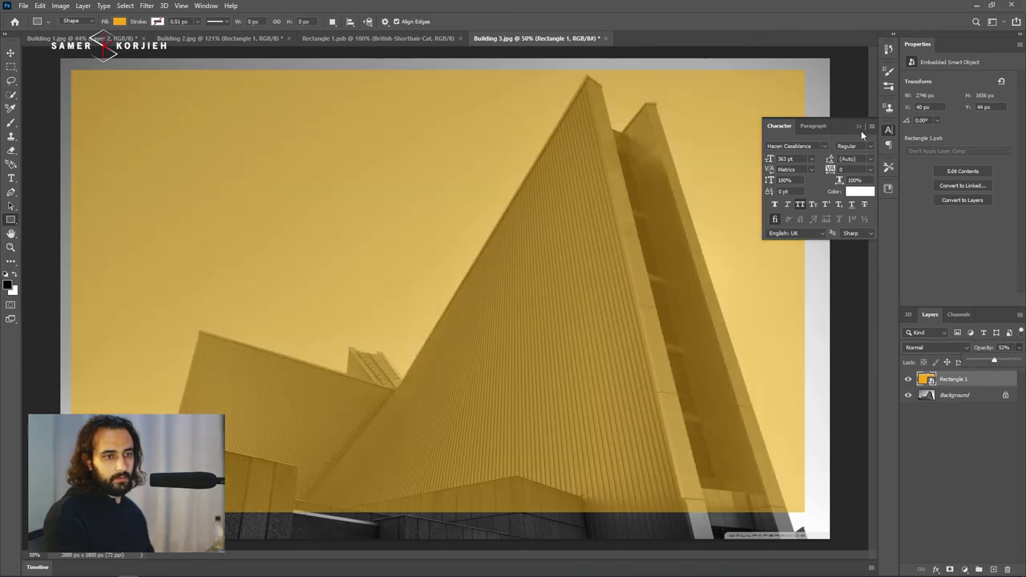
left_click(858, 126)
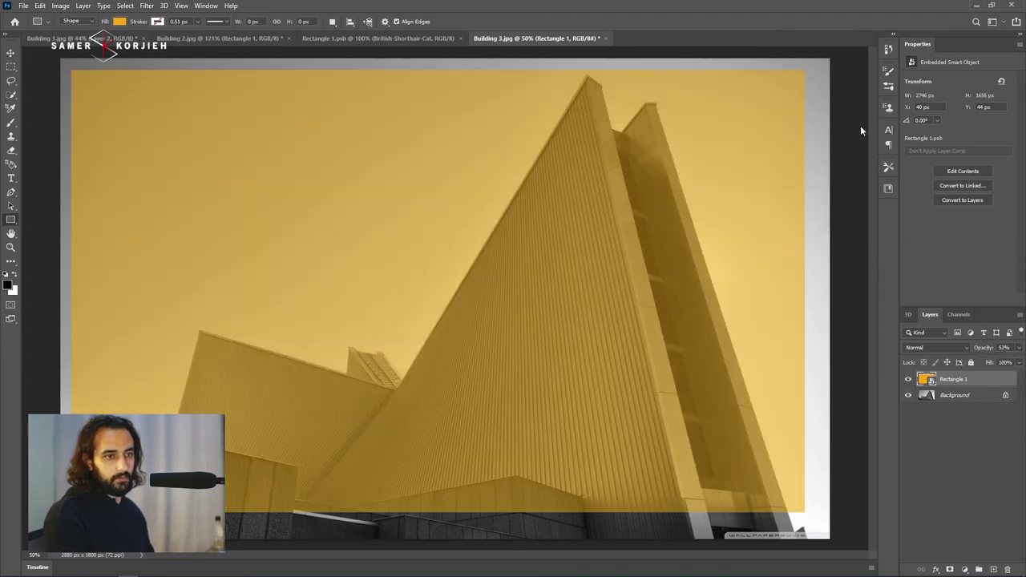
right_click(671, 151)
key("Escape")
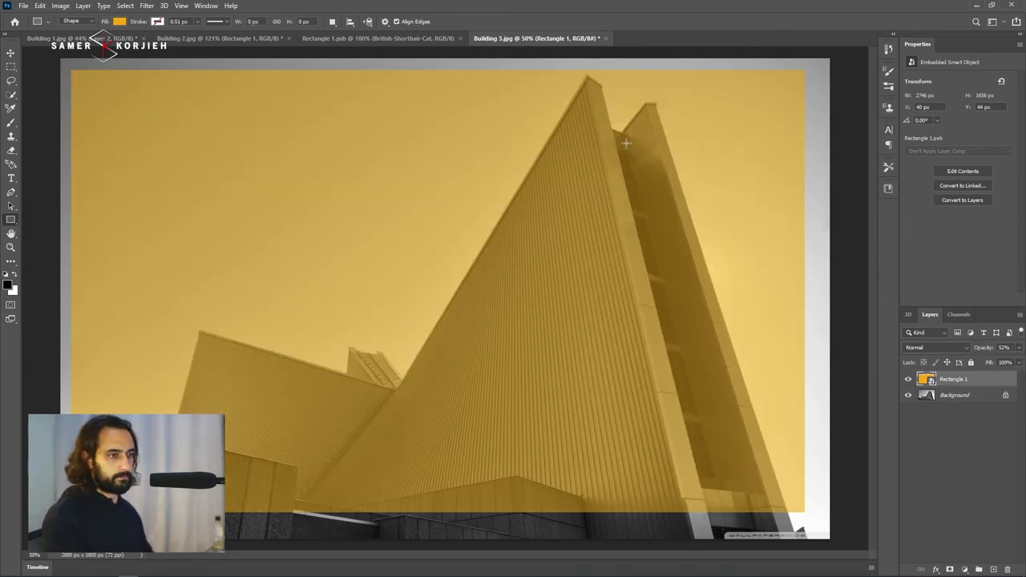
key("v")
key("ctrl+t")
right_click(672, 151)
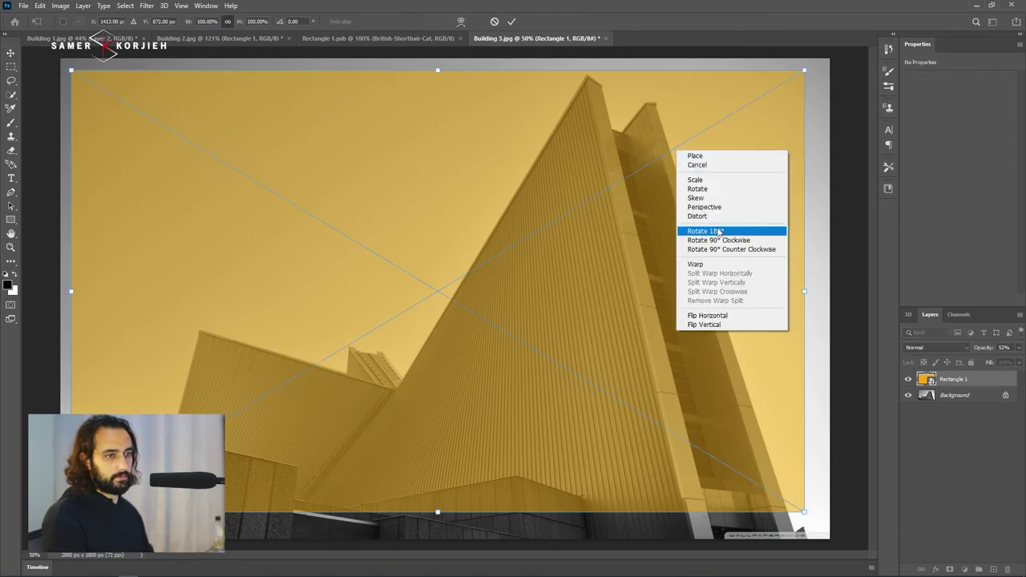
key("Escape")
Distort the rectangle's four corners onto the facade's peak and base corners.
left_click_drag(805, 74, 584, 80)
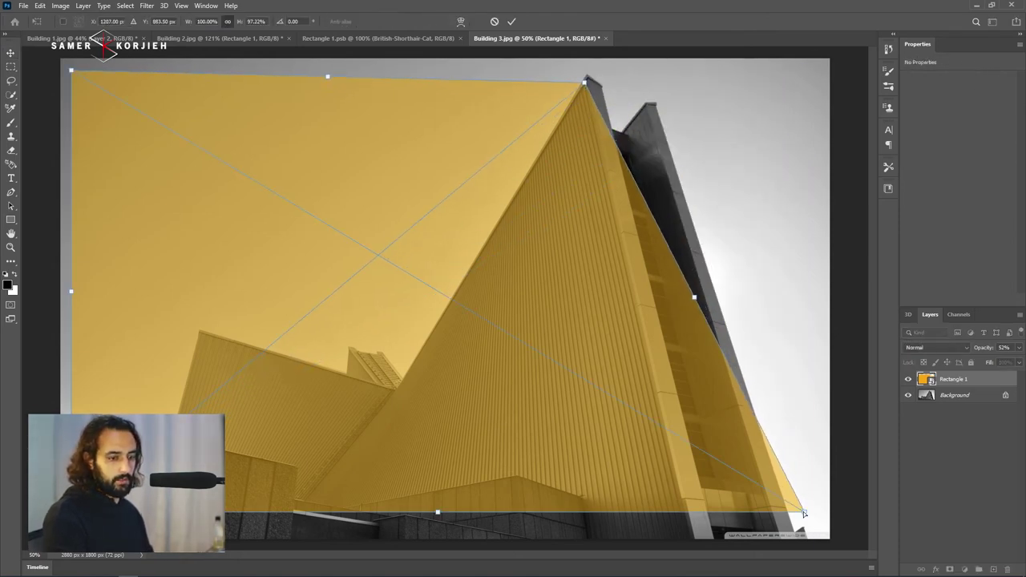
left_click_drag(804, 512, 669, 455)
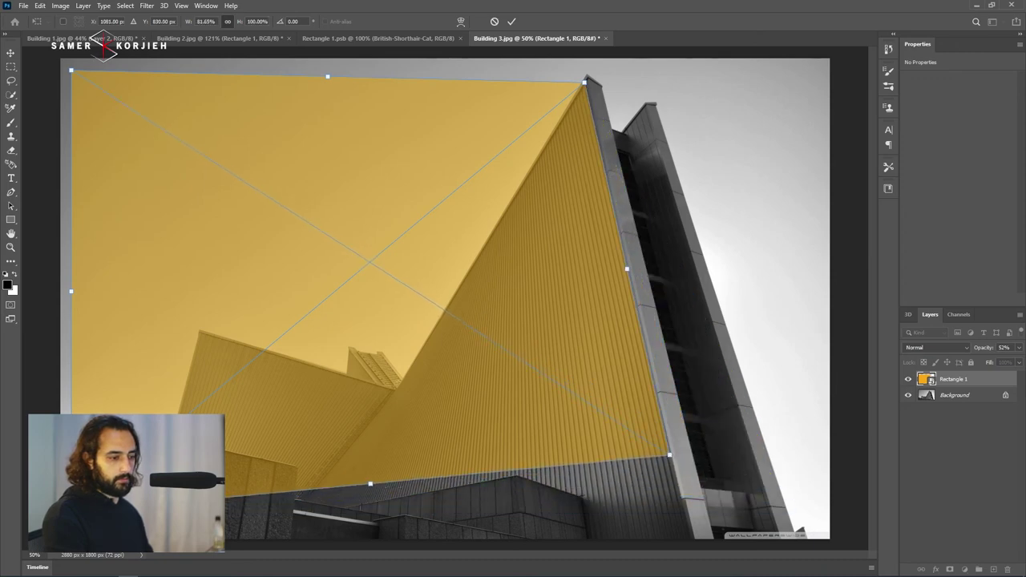
left_click_drag(72, 513, 286, 525)
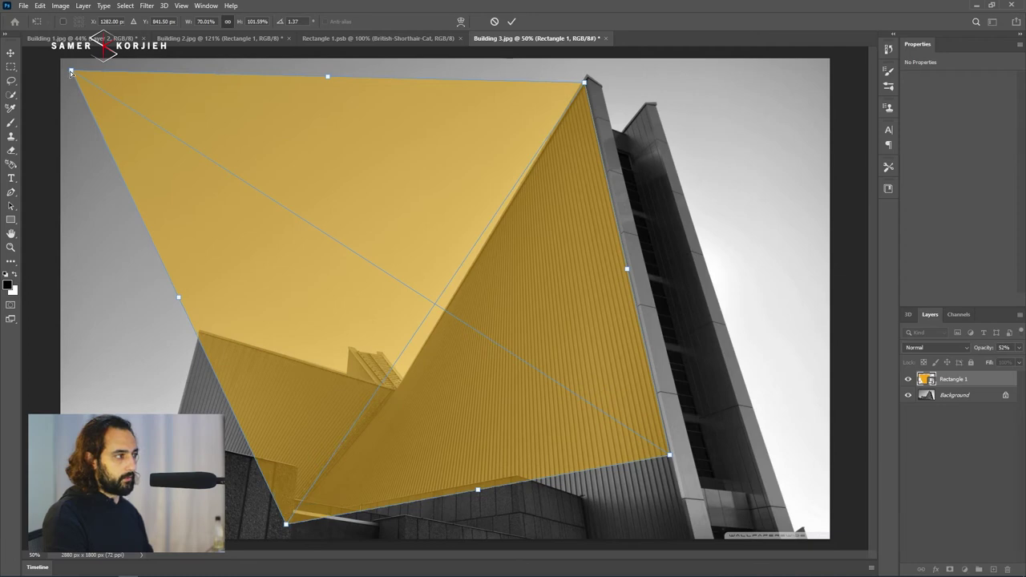
mouse_move(71, 71)
left_mouse_down()
mouse_move(389, 392)
mouse_move(357, 379)
left_mouse_up()
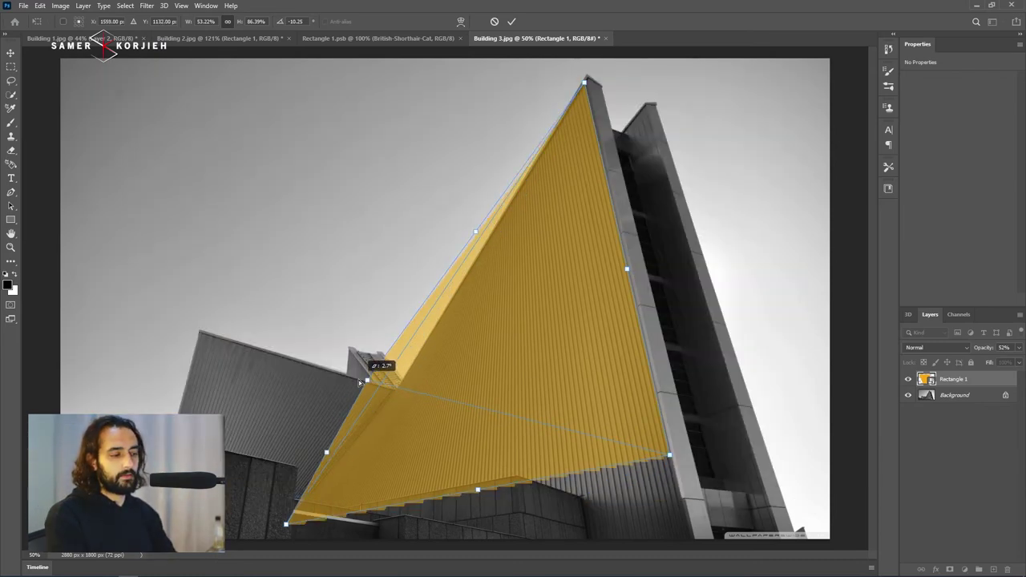
left_click_drag(358, 379, 356, 379)
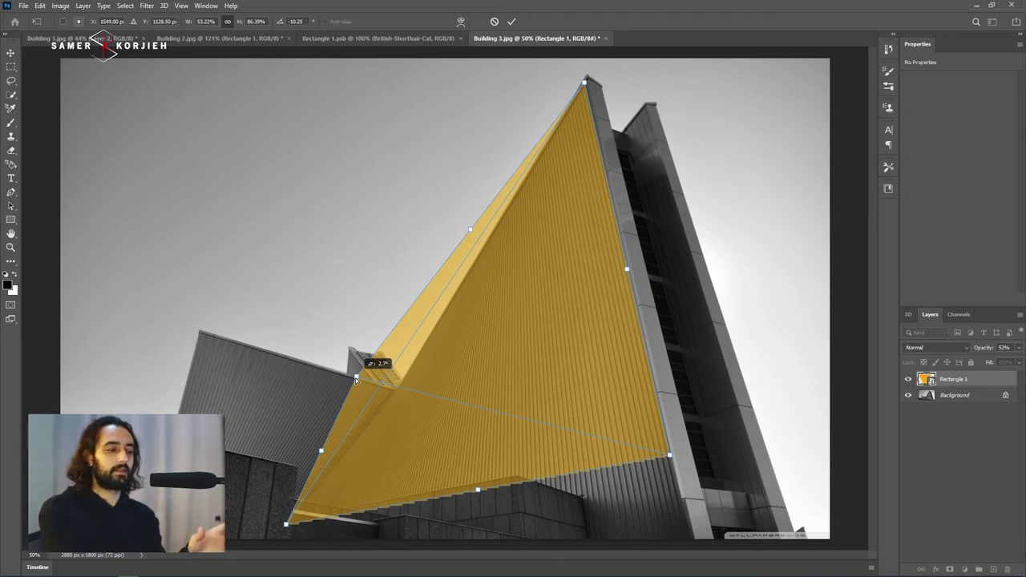
left_click_drag(357, 380, 379, 386)
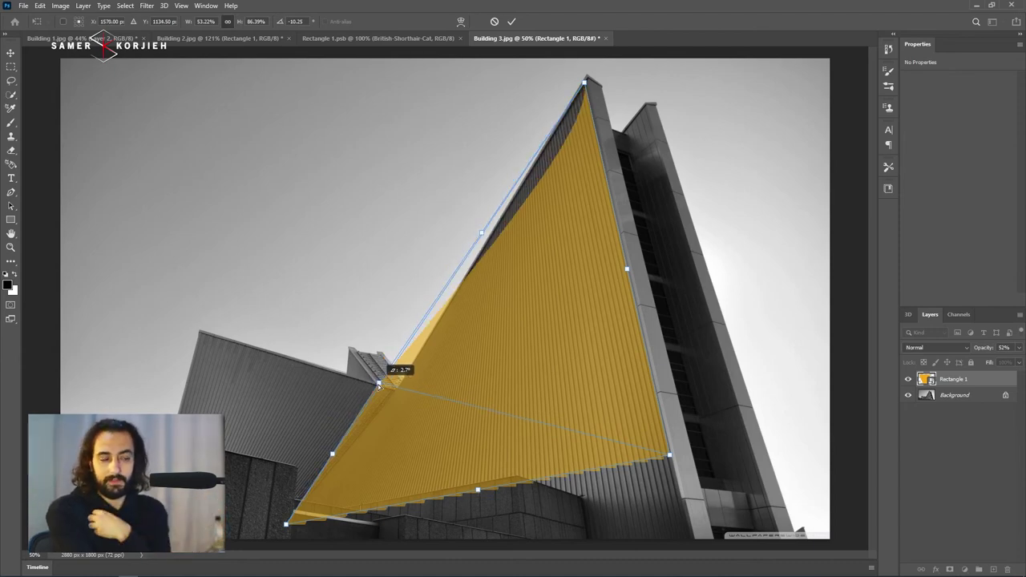
mouse_move(379, 386)
left_mouse_down()
mouse_move(358, 383)
mouse_move(369, 380)
left_mouse_up()
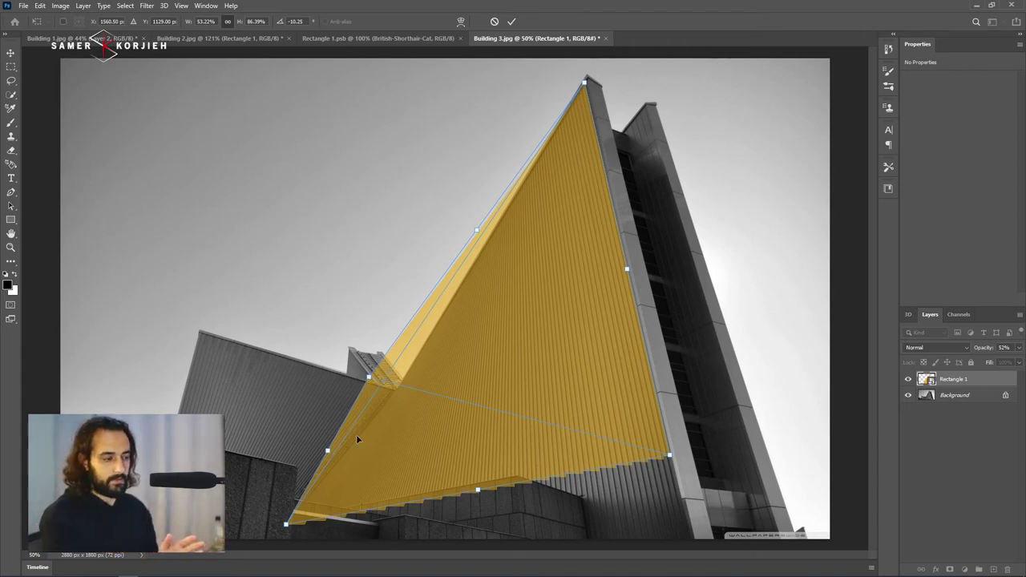
Fine-tune the bottom corners and skew the left side until the shape hugs the facade.
left_click_drag(286, 527, 408, 493)
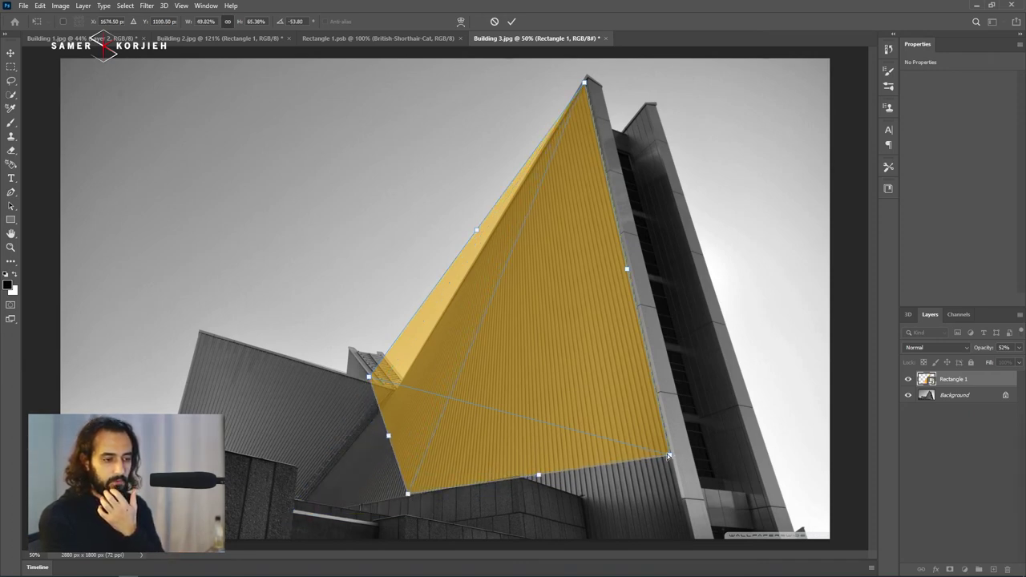
left_click_drag(669, 454, 669, 450)
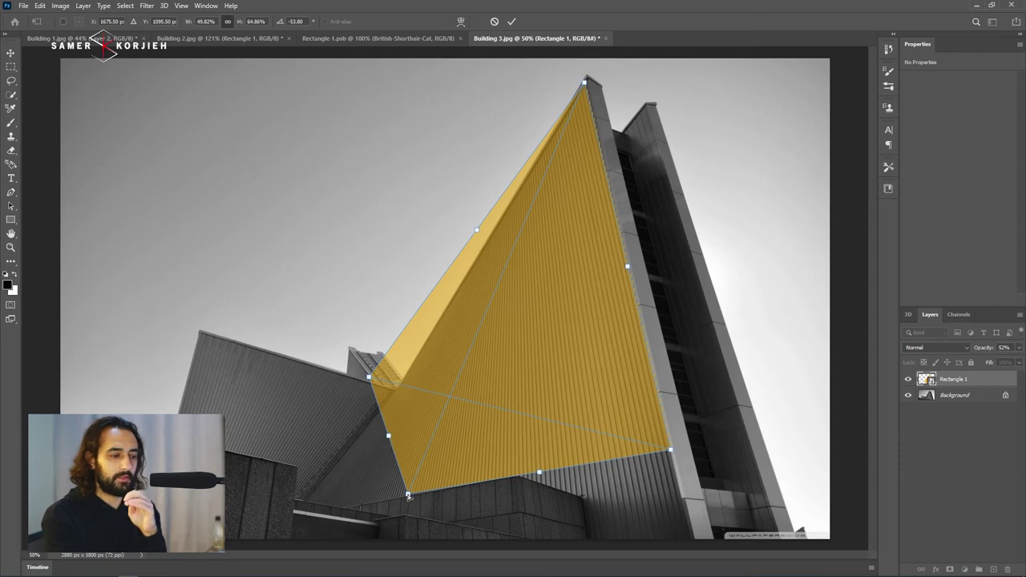
left_click_drag(408, 493, 325, 510)
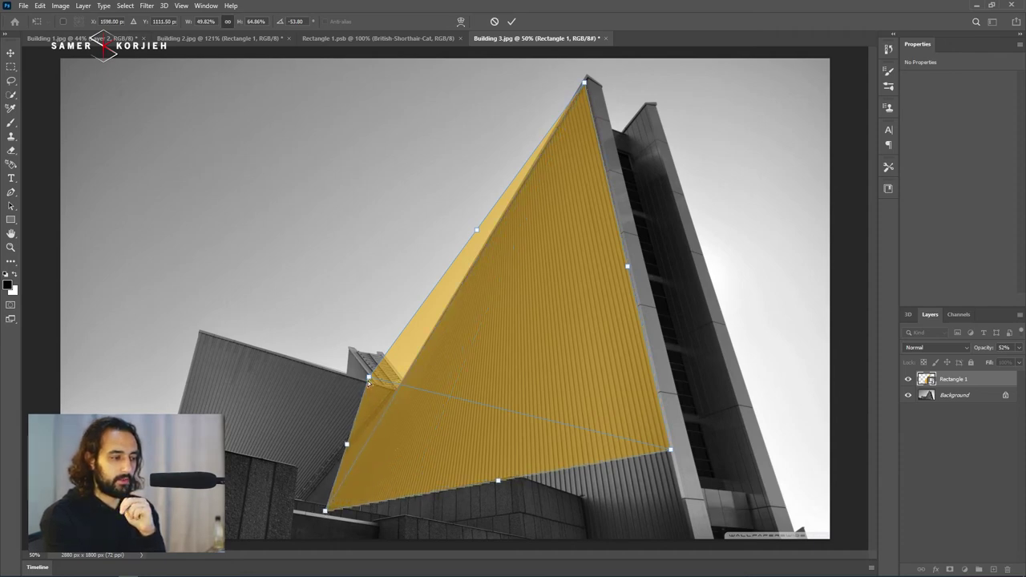
left_click_drag(369, 383, 394, 393)
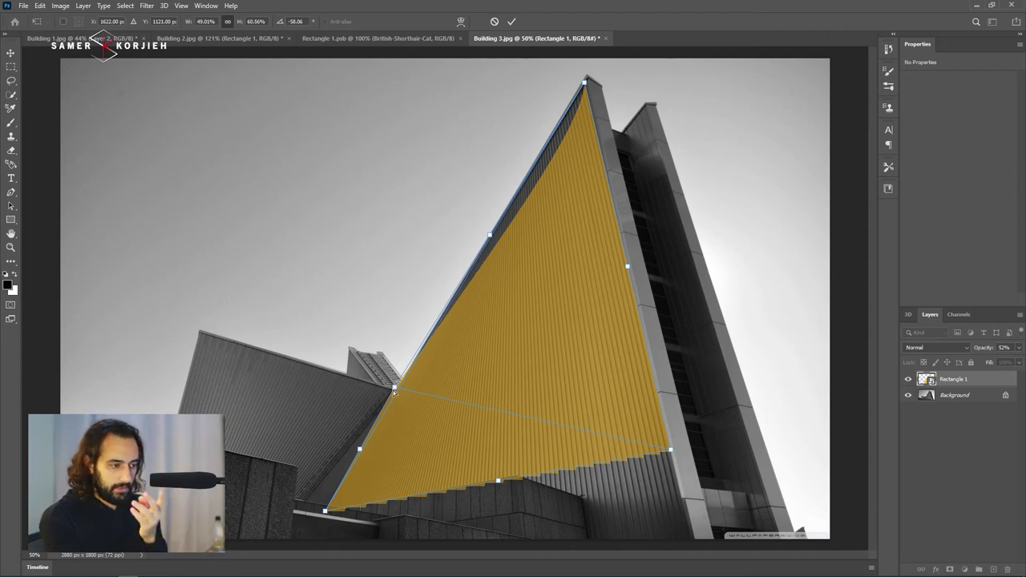
left_click_drag(395, 388, 399, 380)
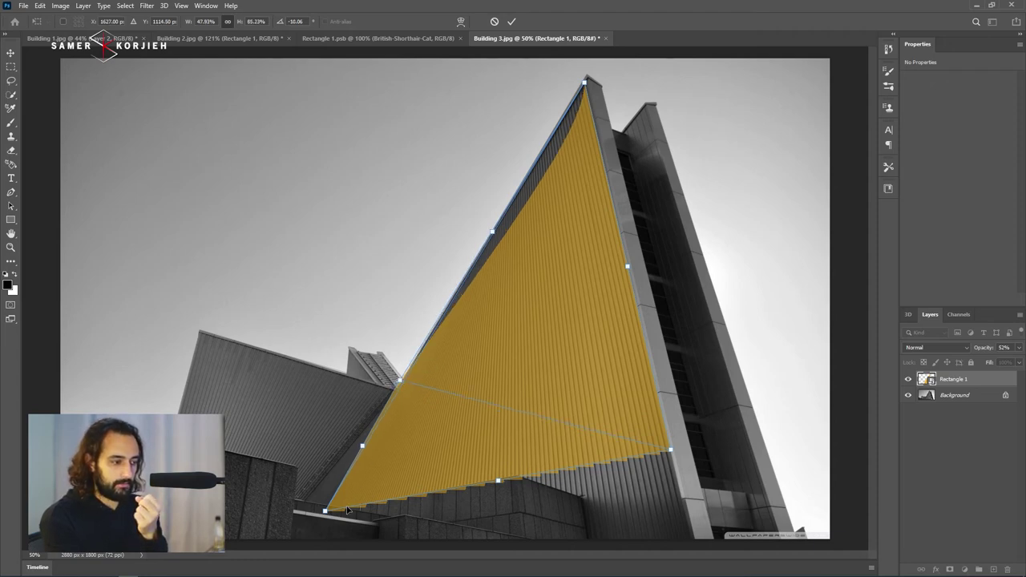
left_click_drag(326, 513, 342, 510)
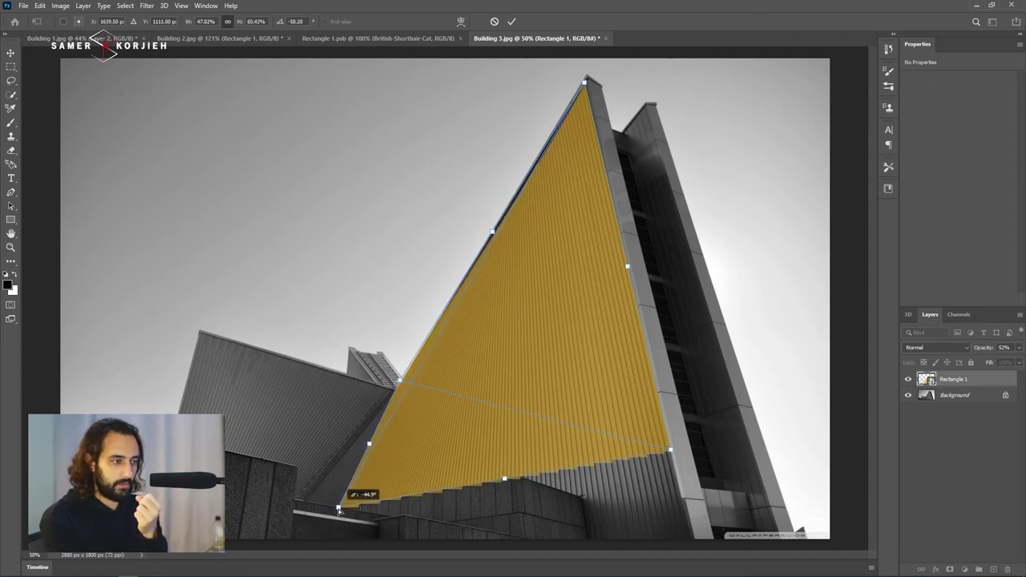
left_click_drag(398, 380, 395, 390)
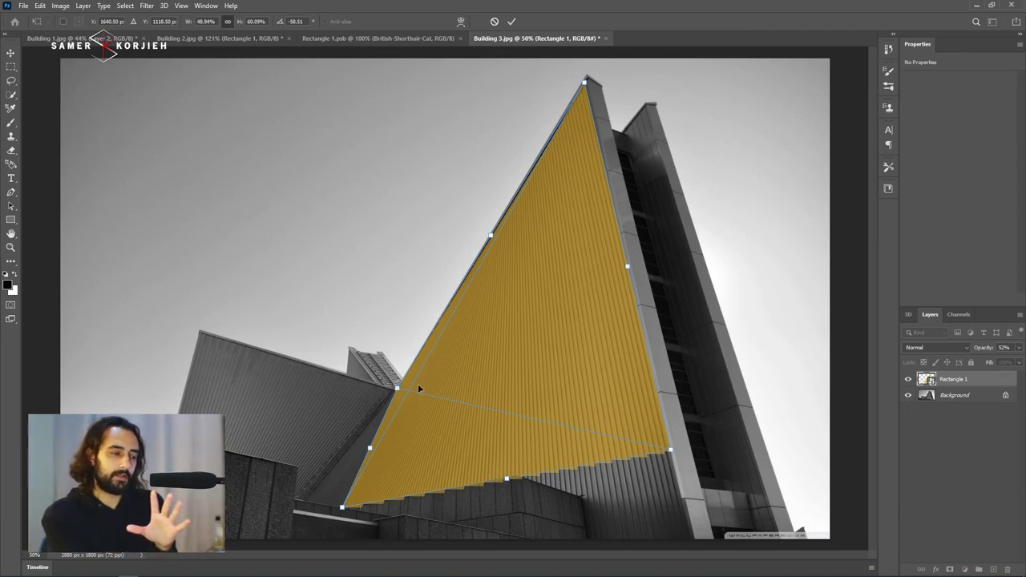
left_click_drag(342, 508, 349, 508)
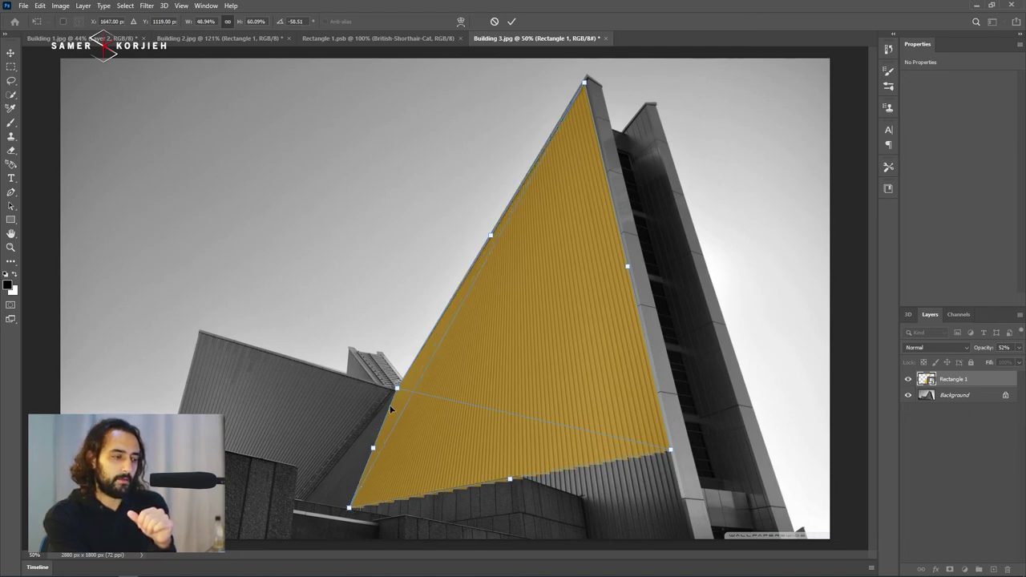
left_click_drag(391, 410, 424, 344)
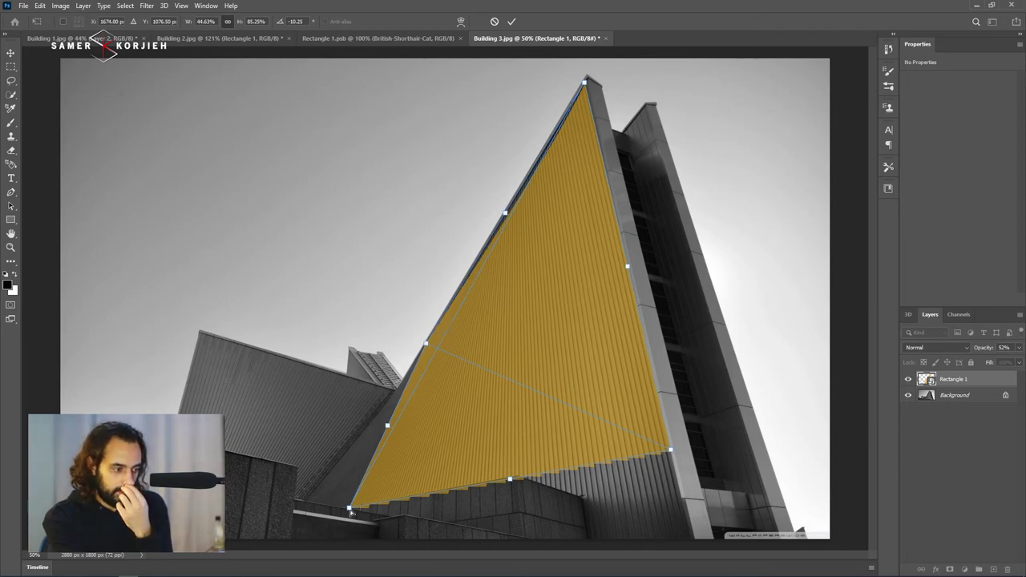
left_click_drag(351, 511, 340, 514)
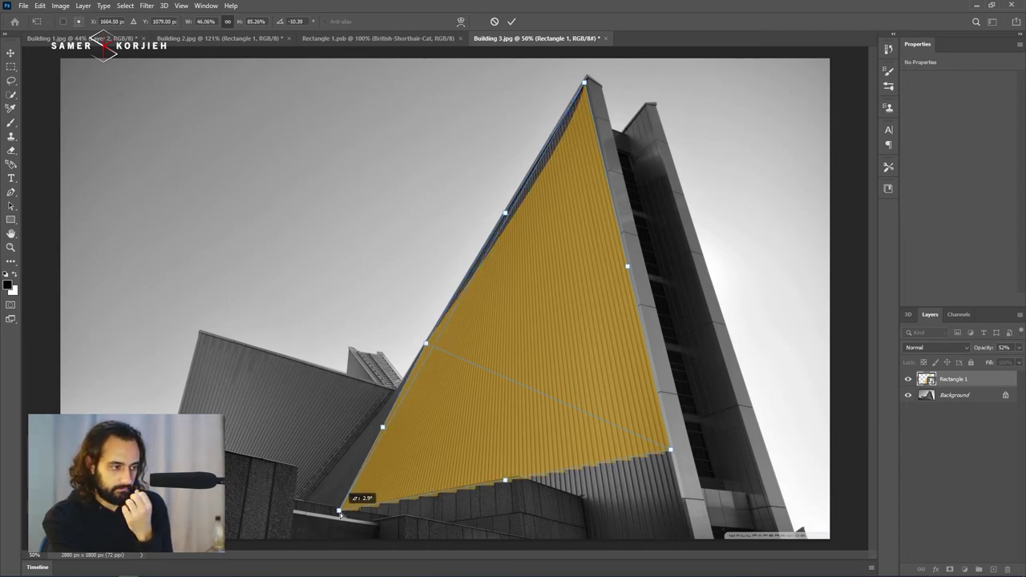
left_click_drag(340, 515, 340, 515)
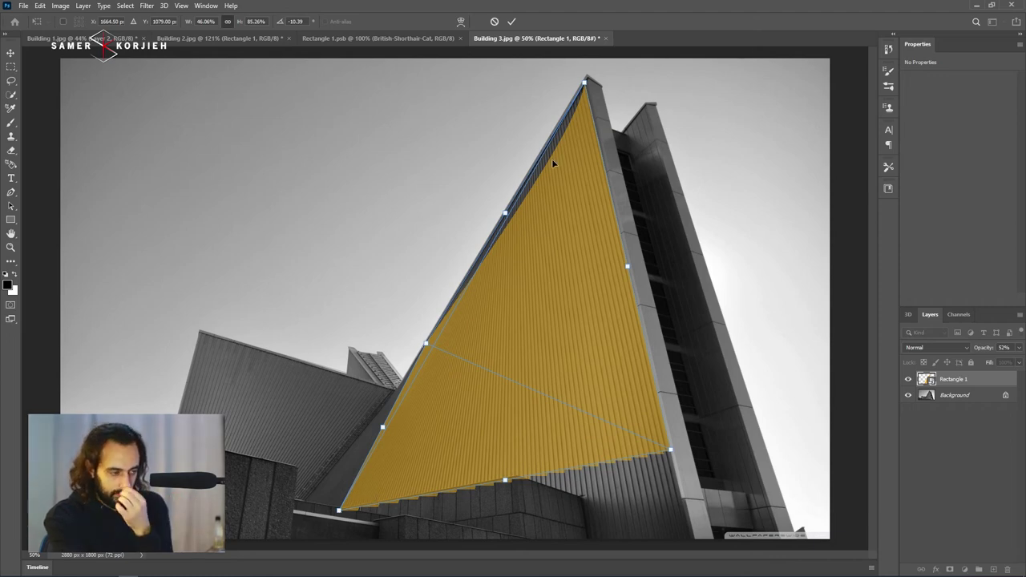
right_click(541, 260)
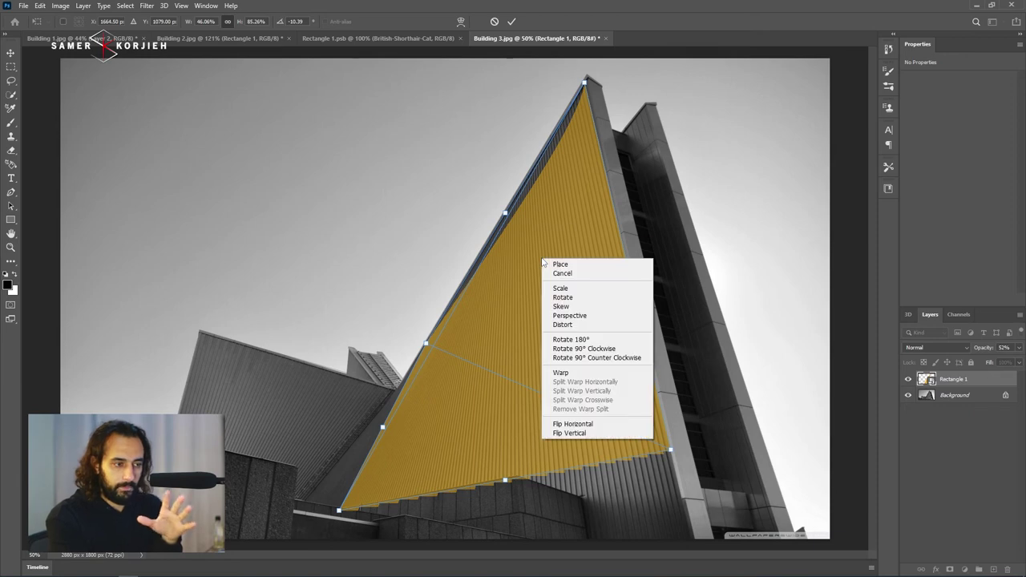
Switch the transform to Warp and bend the upper-left and top edges to the roofline.
left_click(565, 372)
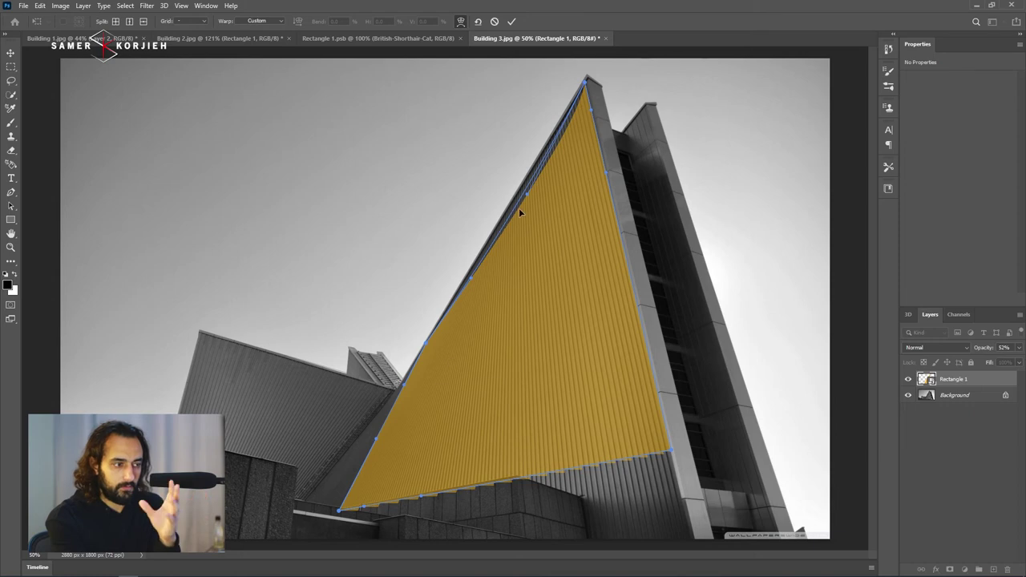
left_click_drag(527, 196, 533, 166)
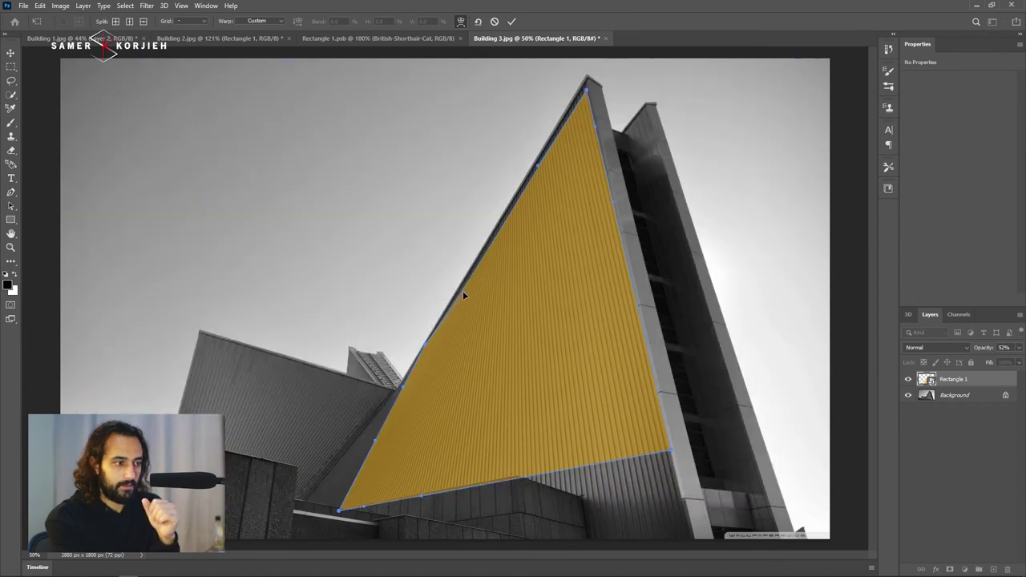
left_click_drag(463, 294, 459, 296)
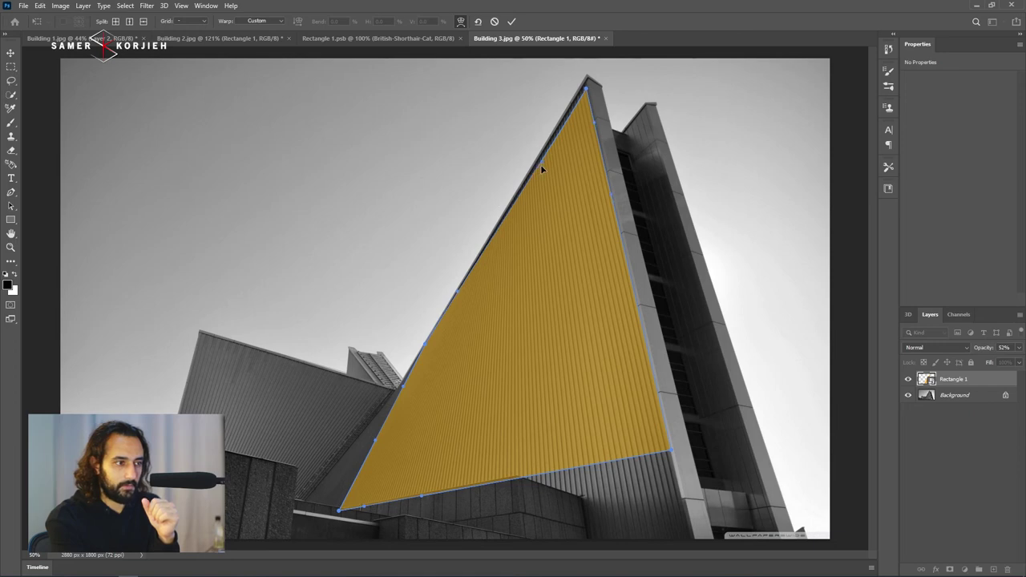
left_click_drag(586, 93, 584, 90)
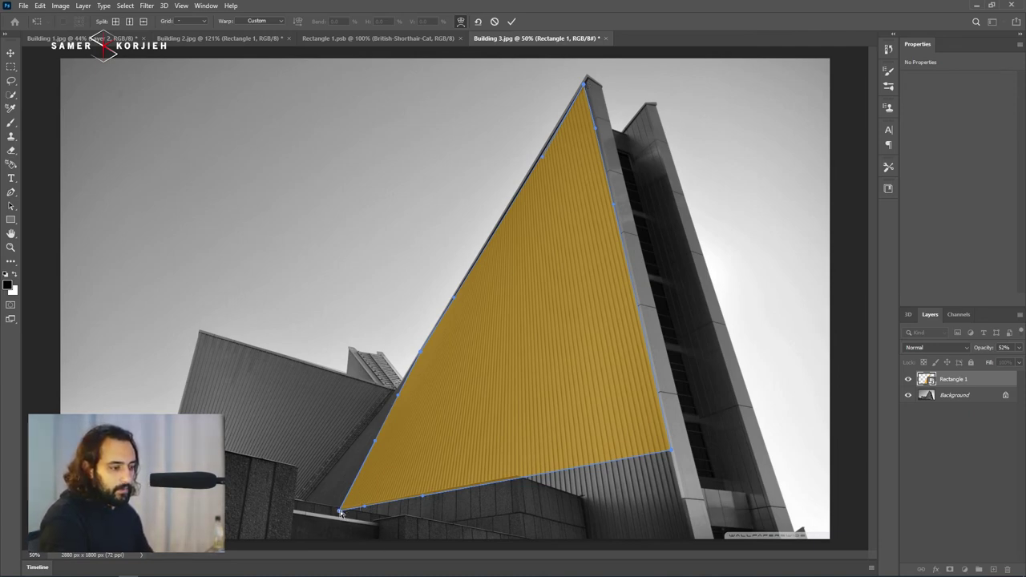
Pull the bottom-left warp corner and lower-left edge onto the facade's base.
left_click_drag(340, 512, 358, 502)
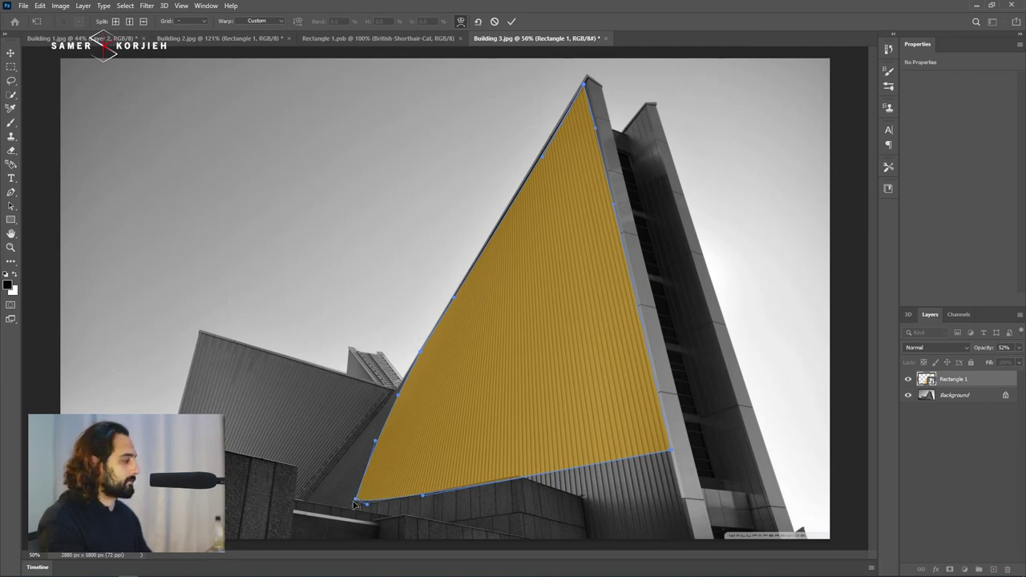
left_click_drag(355, 502, 329, 520)
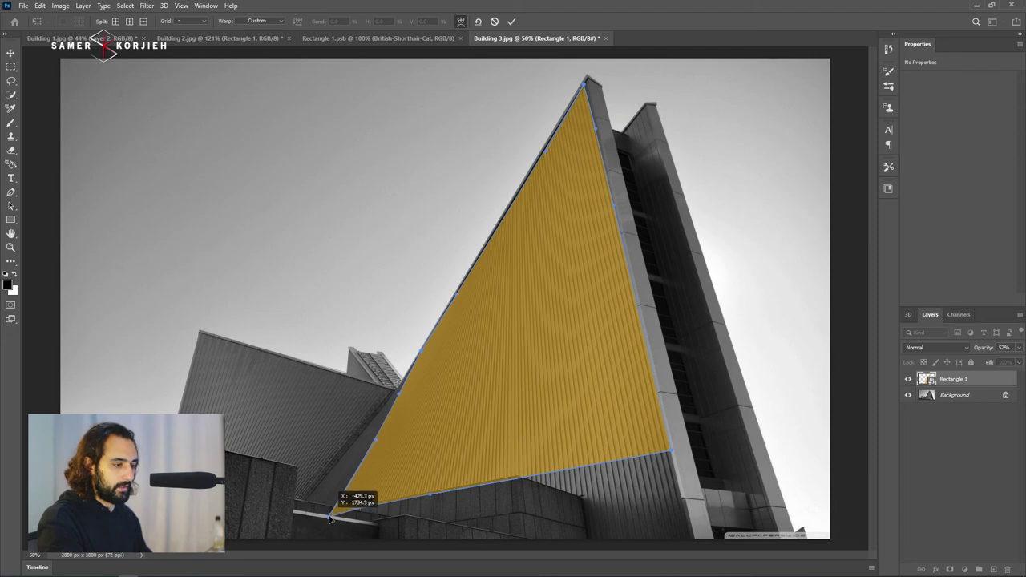
left_click_drag(329, 520, 331, 509)
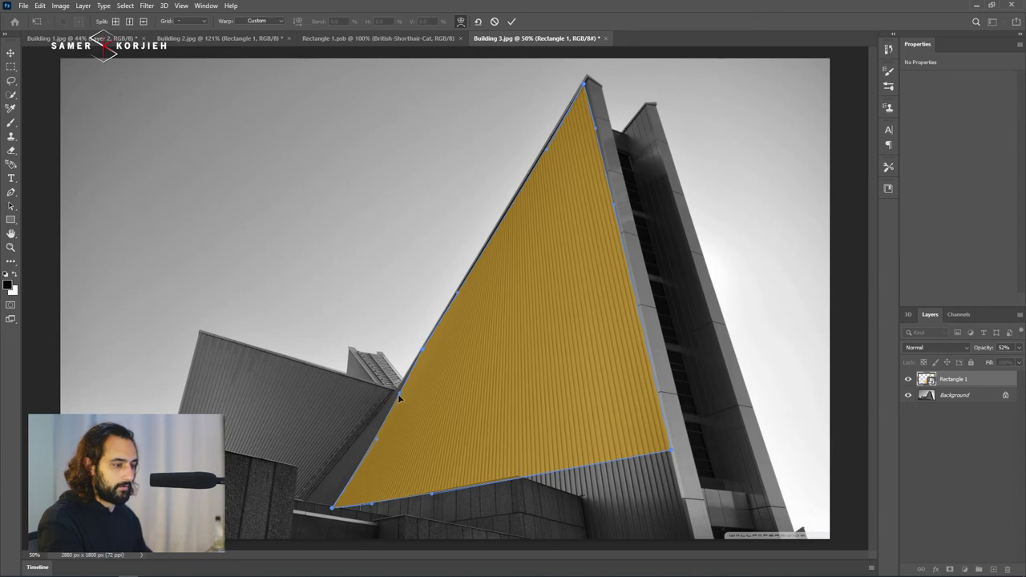
left_click_drag(399, 396, 397, 409)
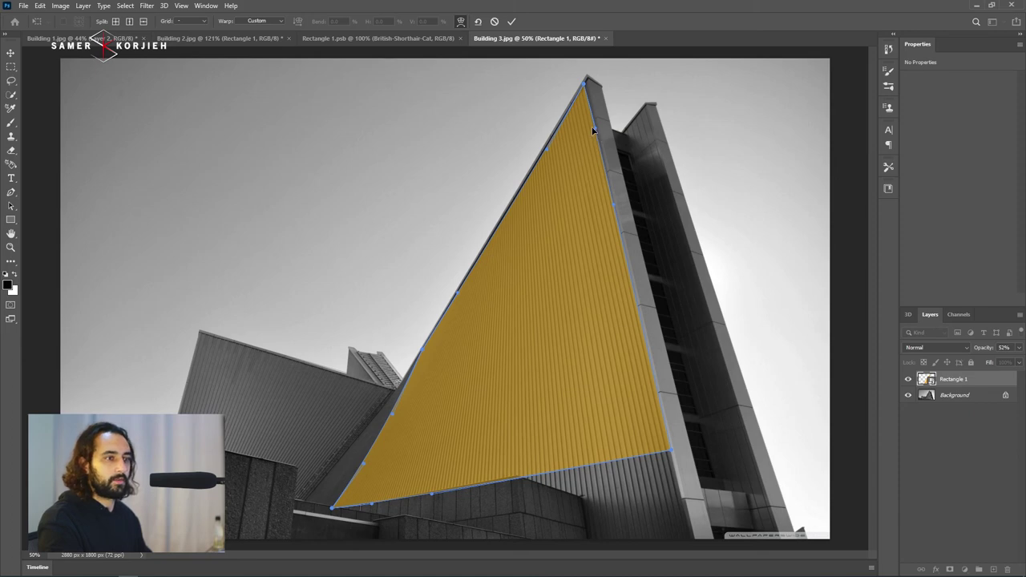
Fine-tune the upper-right edge, bottom-right corner, bottom edge and bottom-left corner onto the facade.
left_click_drag(594, 131, 591, 133)
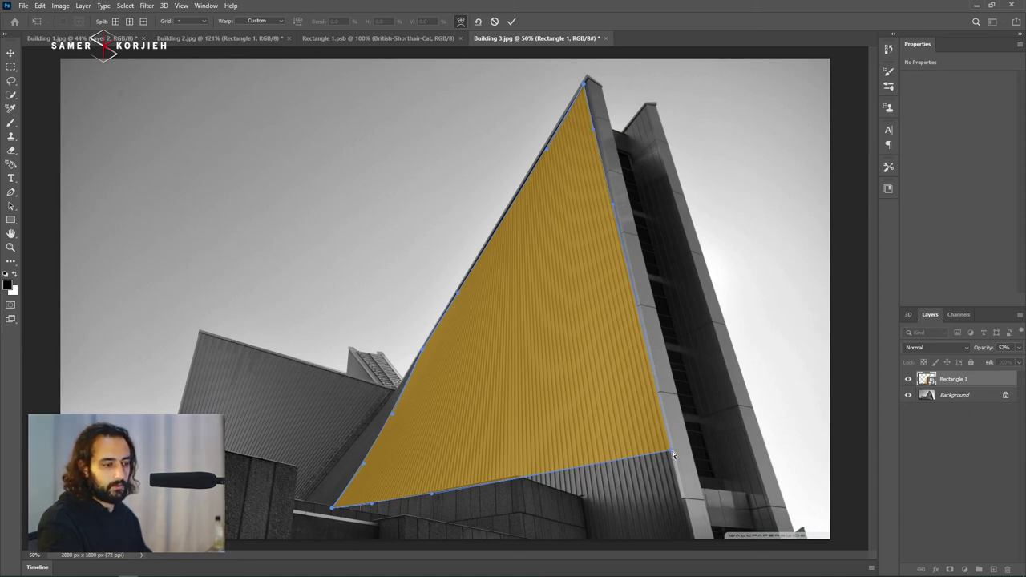
left_click_drag(670, 453, 668, 448)
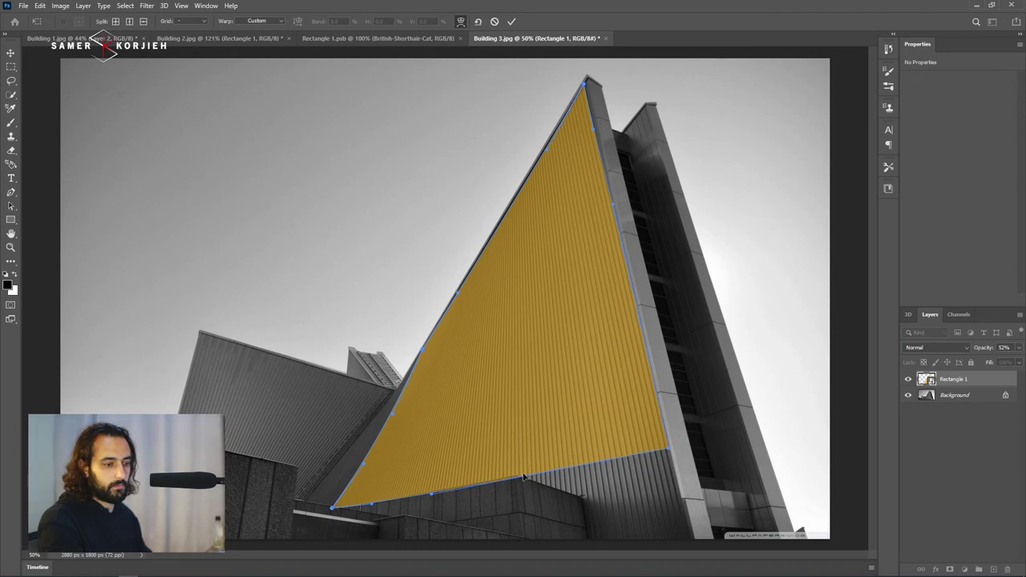
left_click_drag(431, 498, 432, 495)
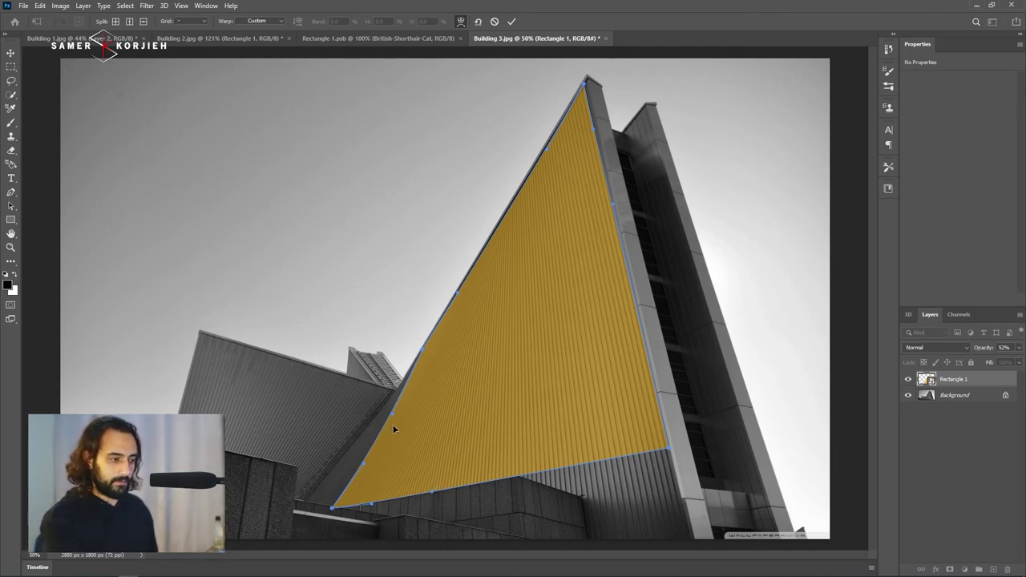
left_click_drag(392, 420, 392, 425)
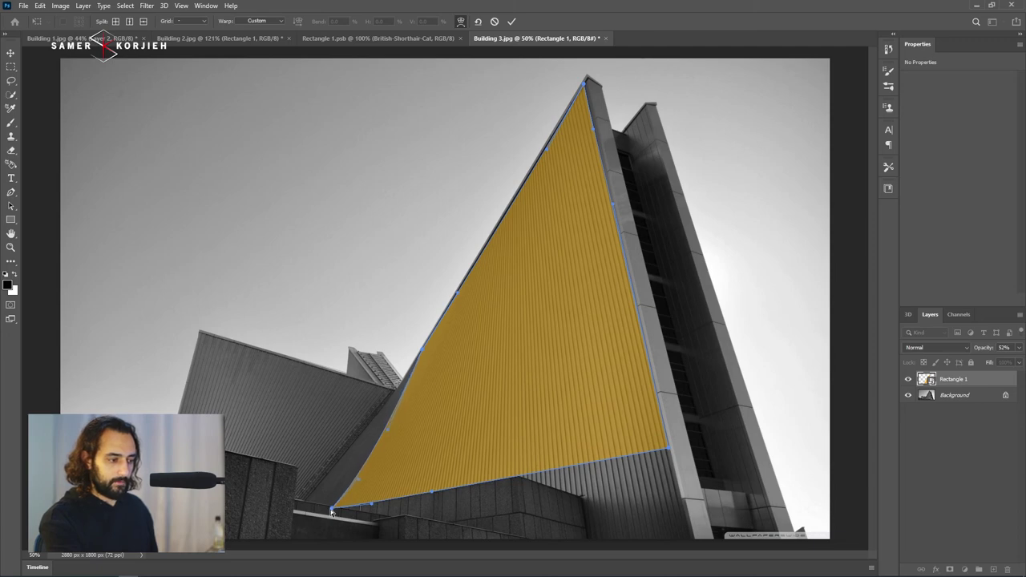
left_click_drag(333, 511, 327, 513)
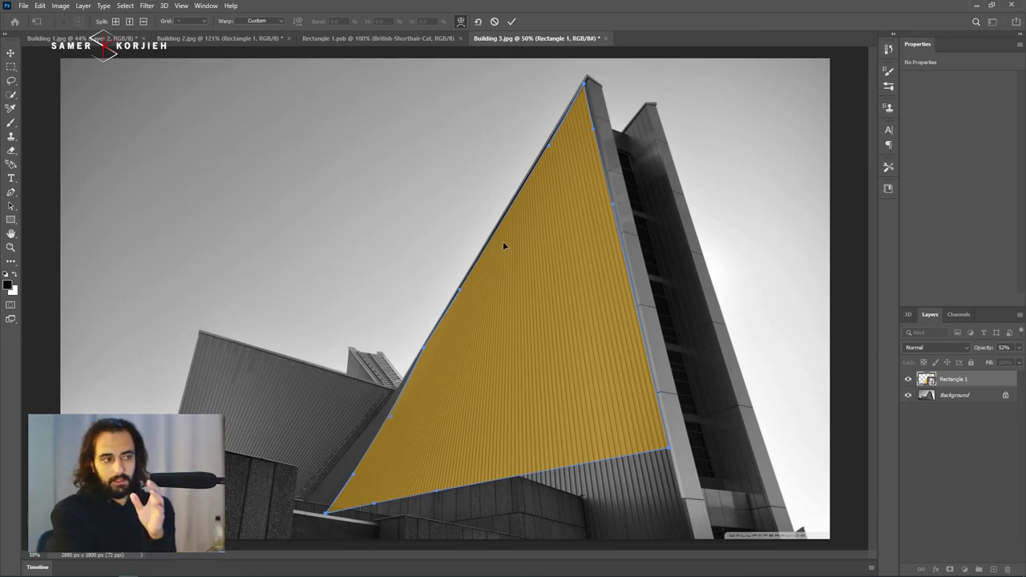
Commit the warp, restore 100% opacity, and open the shape's smart object contents.
key("Return")
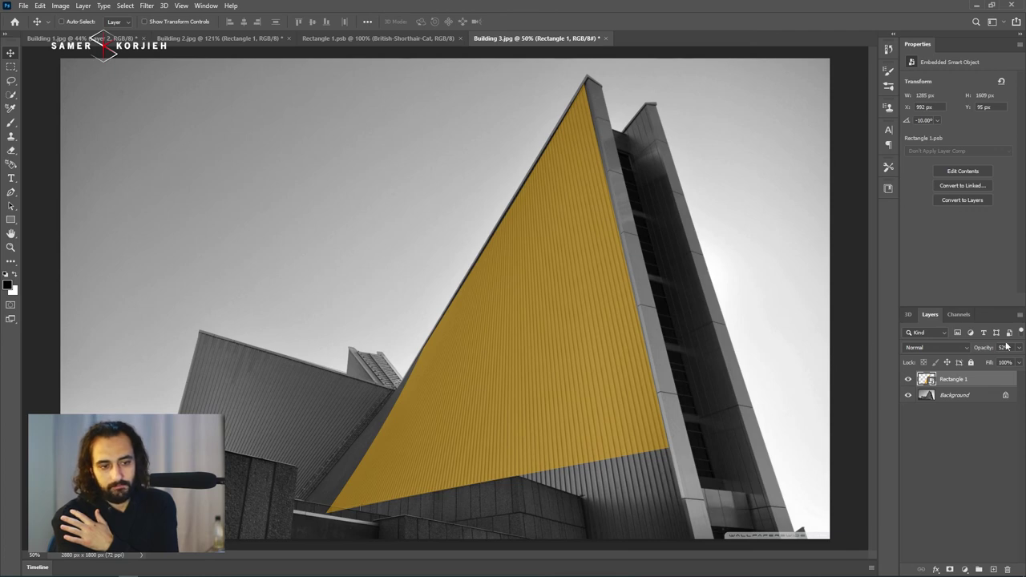
left_click_drag(985, 349, 1011, 349)
double_click(550, 234)
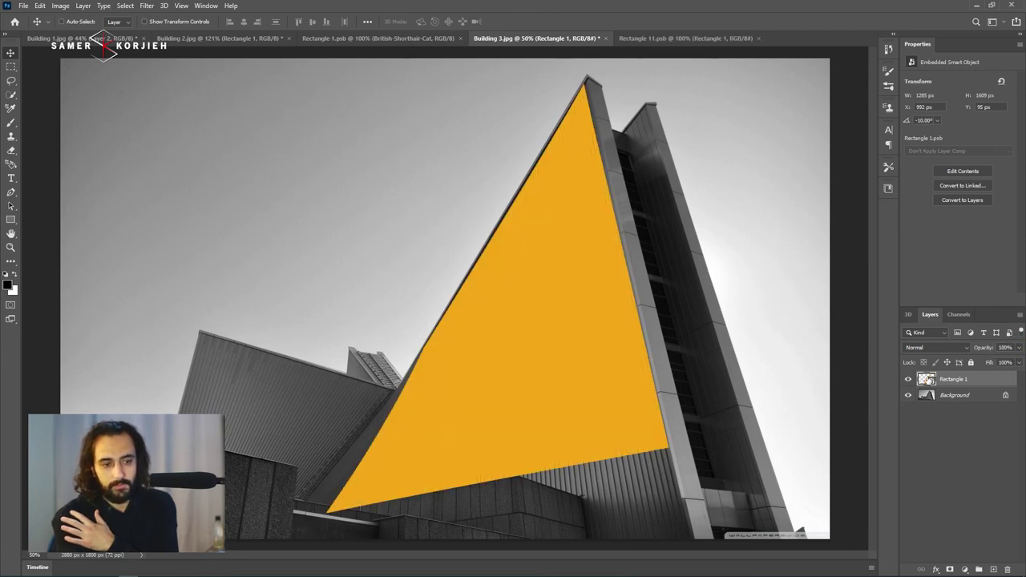
Add a two-line text layer with the person's first and last name.
key("t")
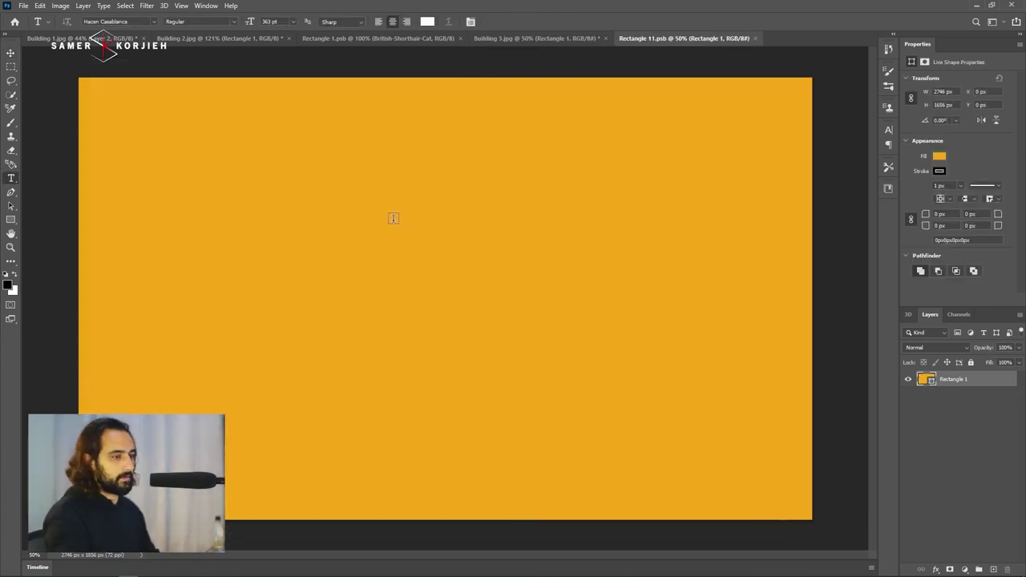
left_click(392, 218)
type("SAMER")
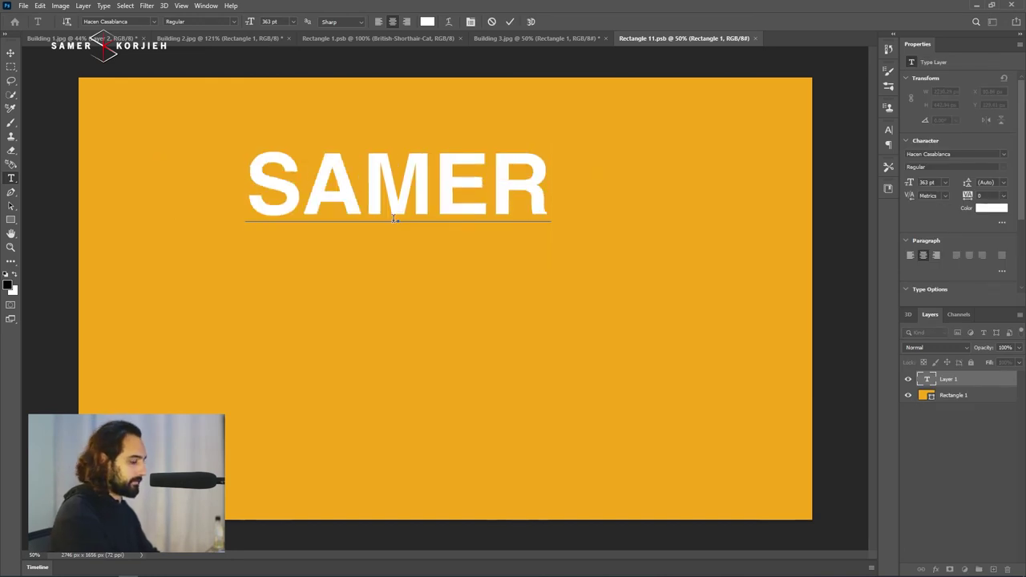
key("Return")
type("KORJIEH")
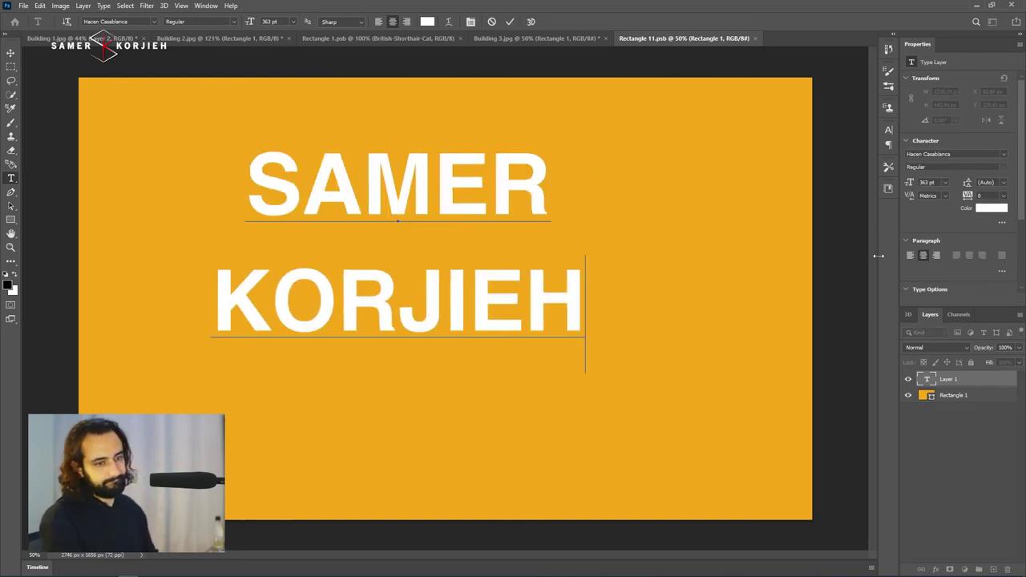
key("ctrl+Return")
Move the name toward the centre, hide the orange Rectangle 1 fill, and save.
key("v")
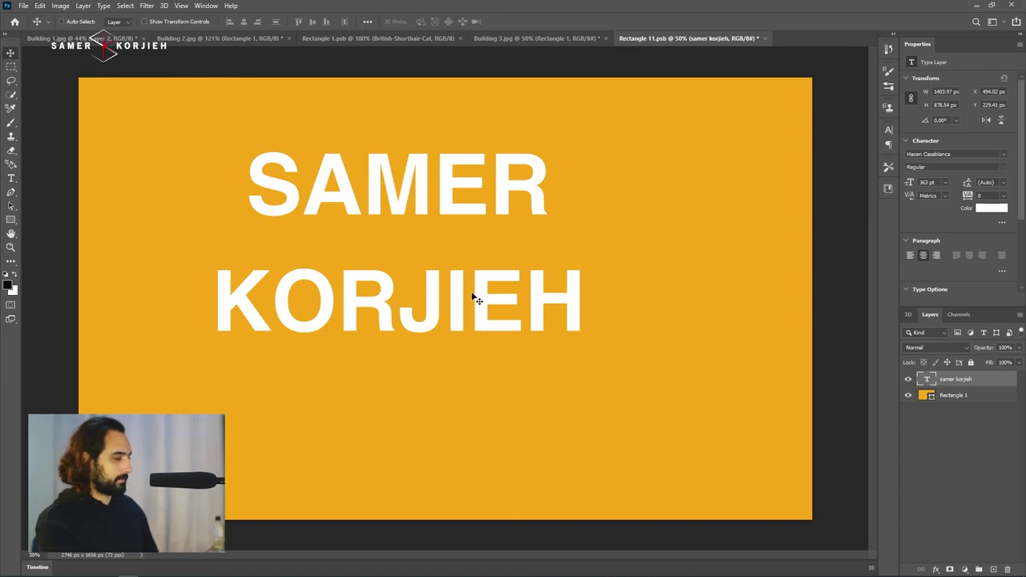
left_click_drag(463, 307, 589, 357)
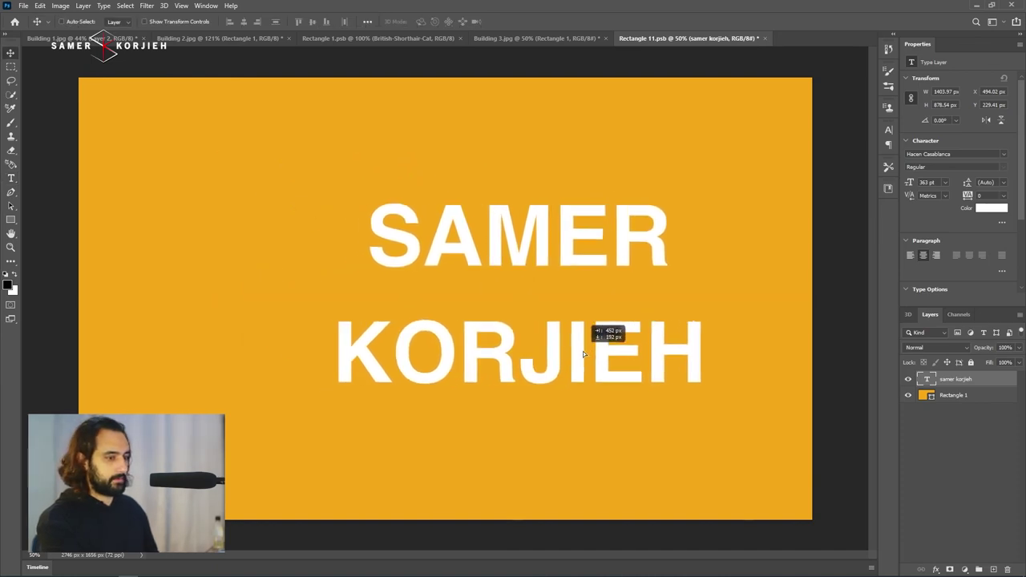
left_click(910, 396)
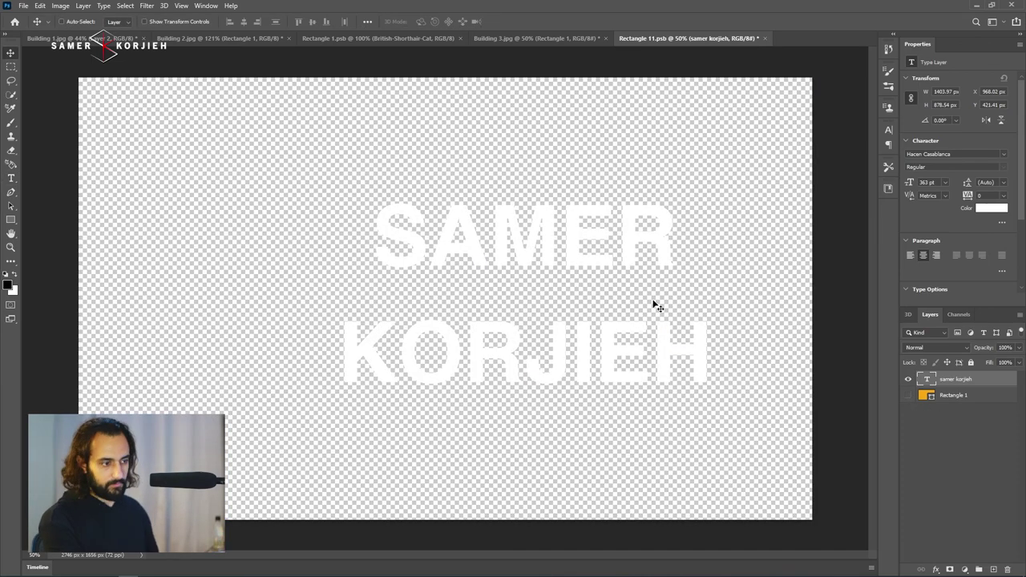
key("ctrl+s")
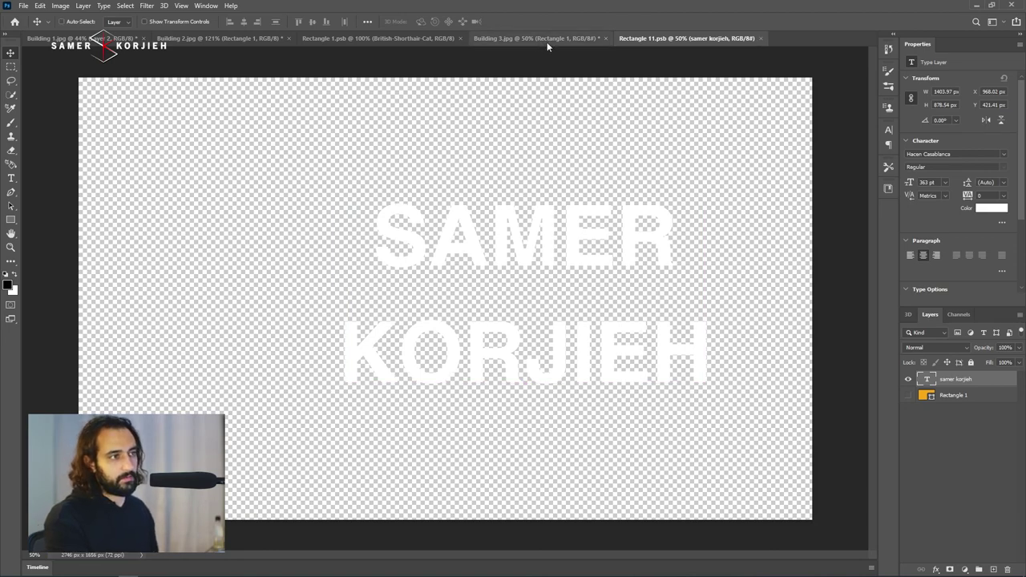
Return to Building 3.jpg and zoom in on the warped name across the facade.
left_click(547, 42)
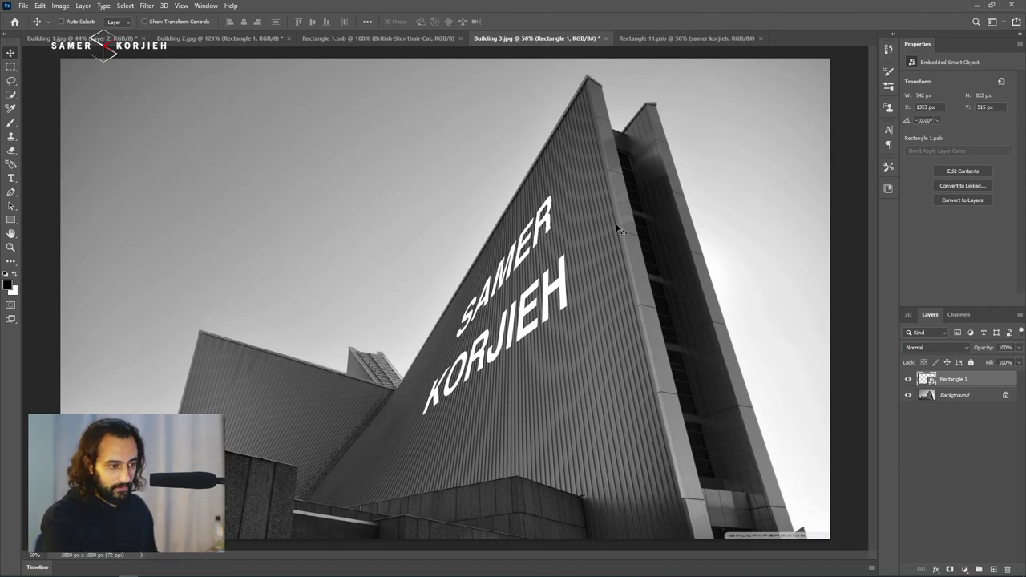
scroll(542, 292, "up", 3)
scroll(542, 293, "up", 2)
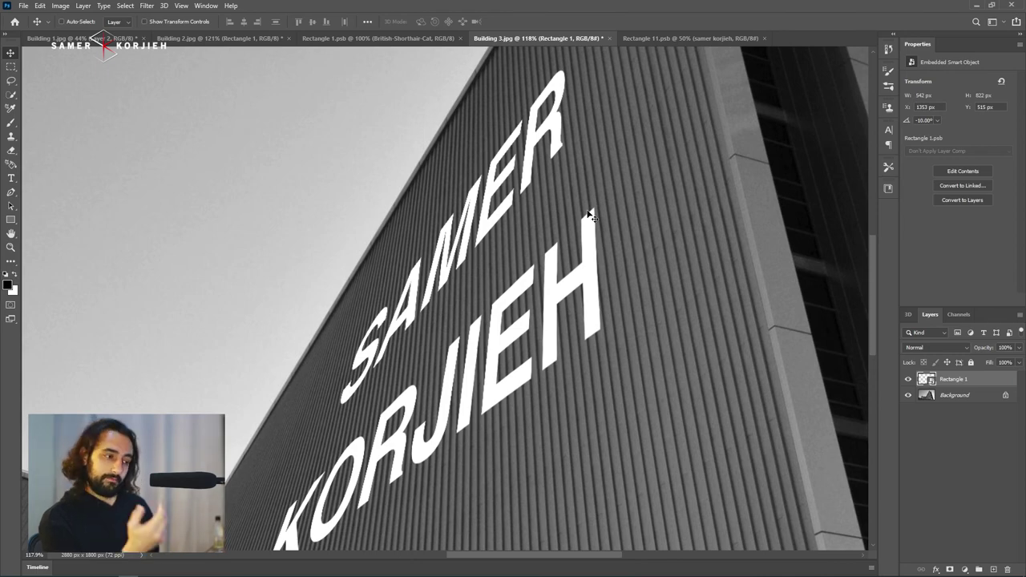
Undo the text change so the facade shape is plain orange again.
scroll(590, 207, "down", 3)
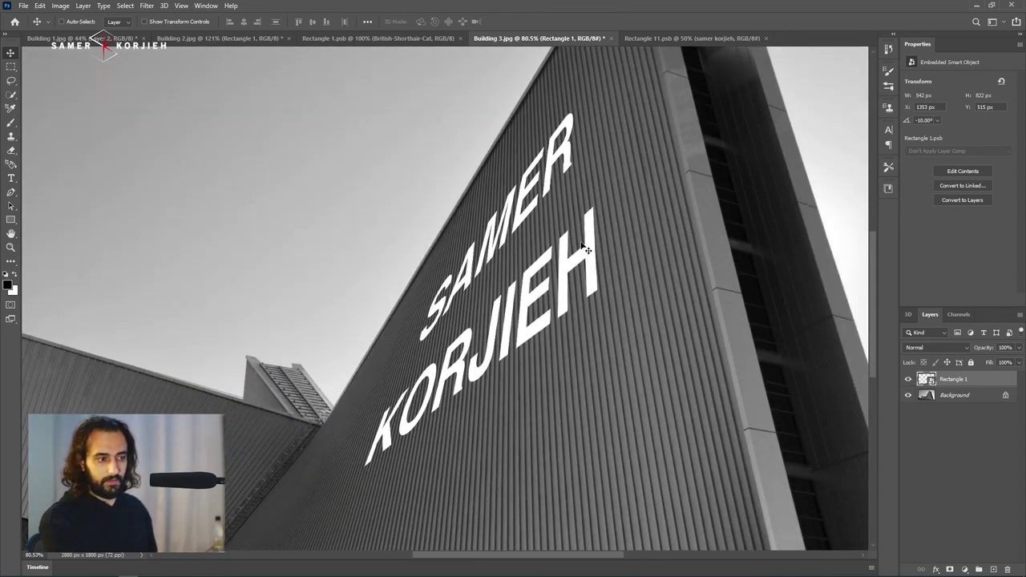
key("ctrl+z")
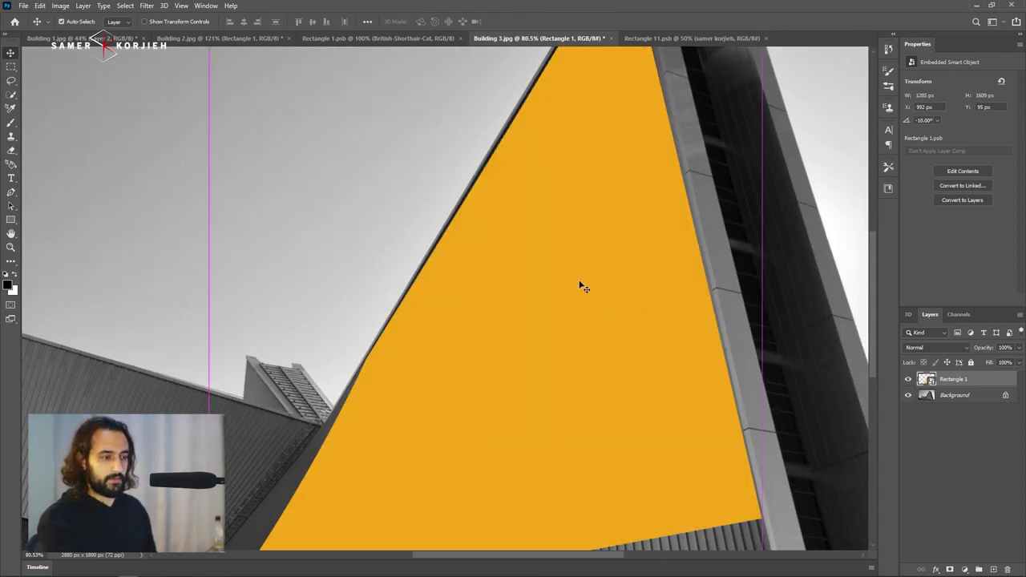
scroll(582, 287, "down", 1)
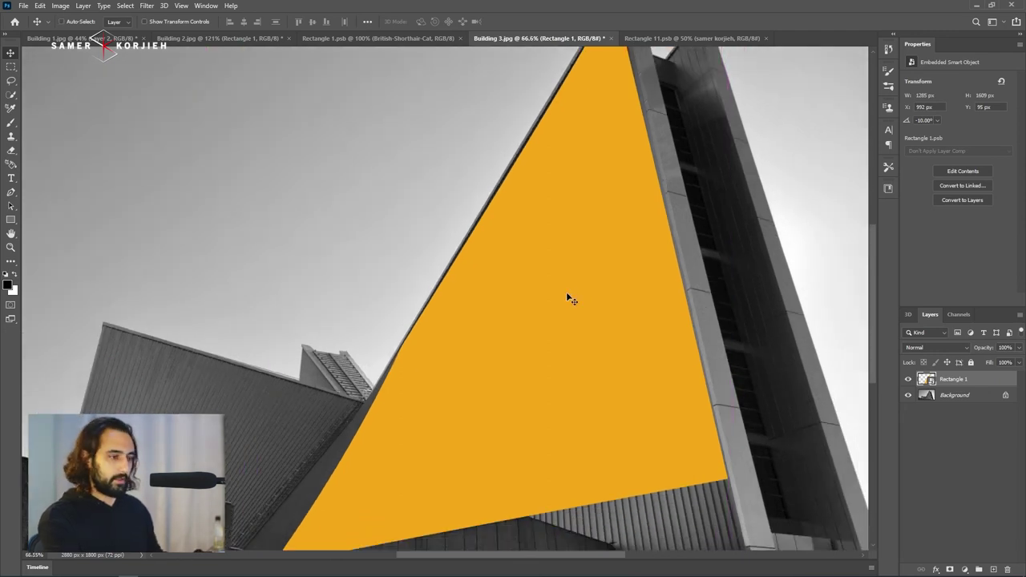
Put the orange shape into Warp mode with lowered opacity to see the facade.
key("ctrl+t")
right_click(567, 293)
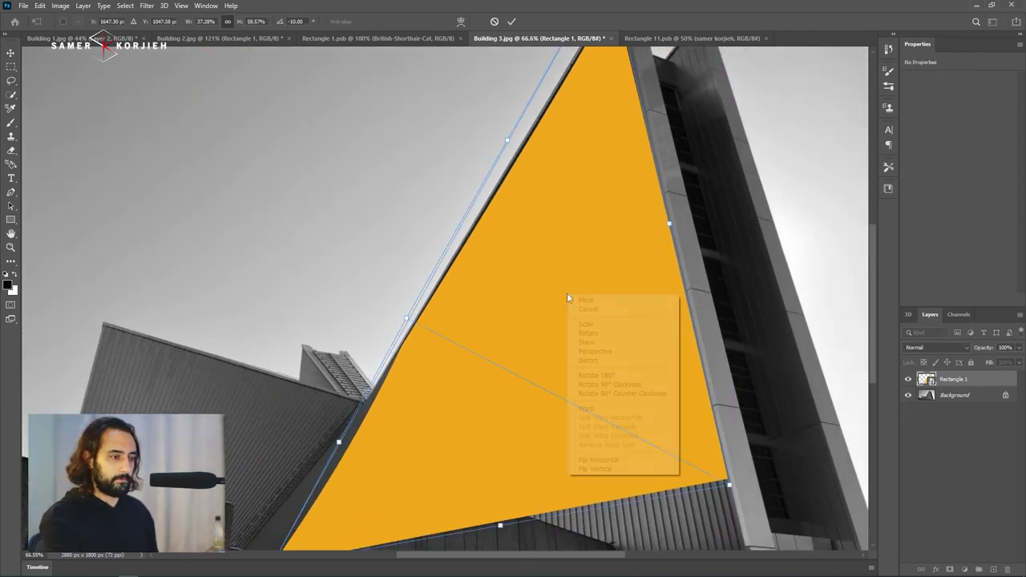
left_click(600, 410)
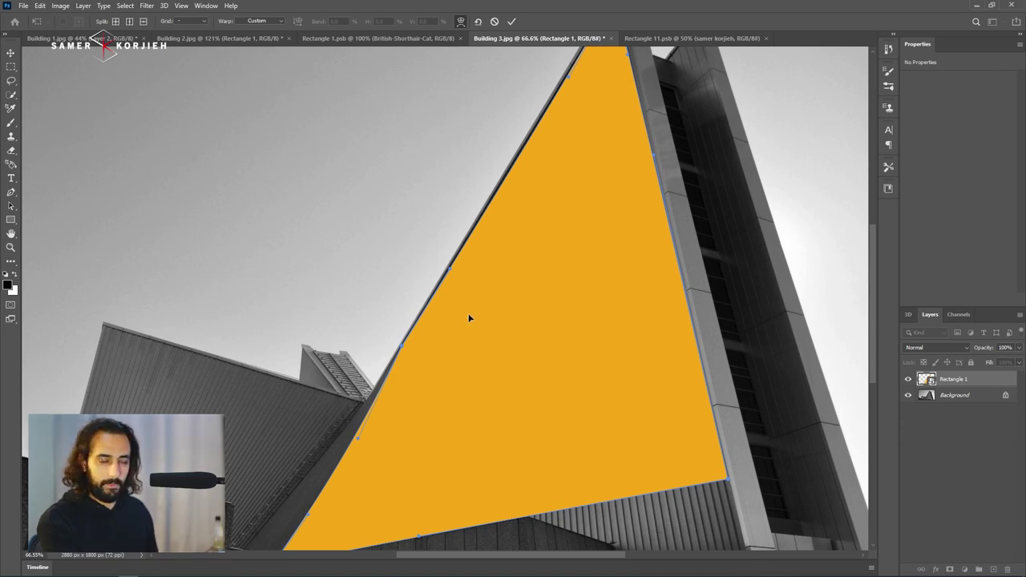
left_click_drag(984, 347, 958, 355)
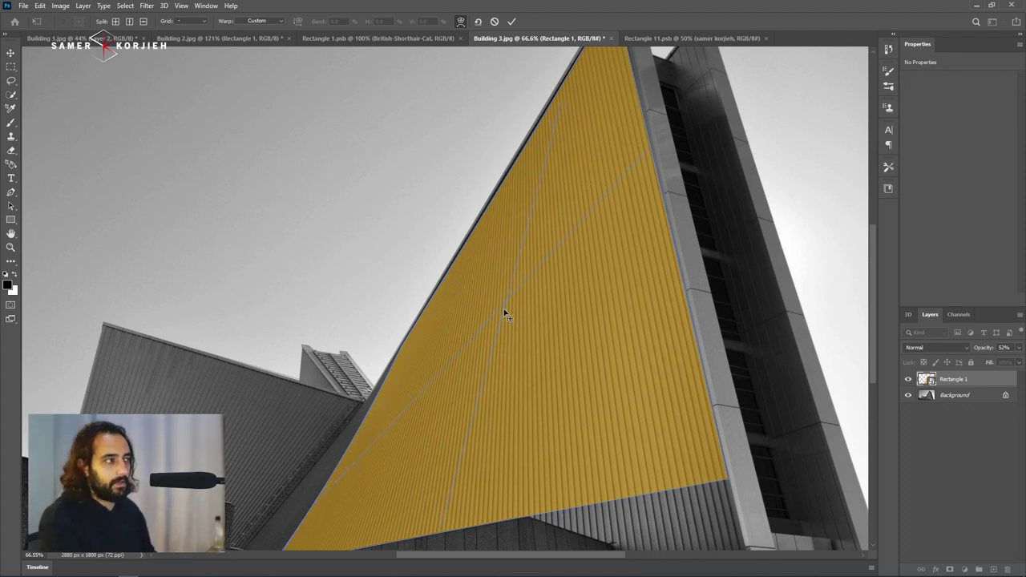
Add a vertical warp split, fit its top and bottom points to the facade, and commit.
left_click(129, 23)
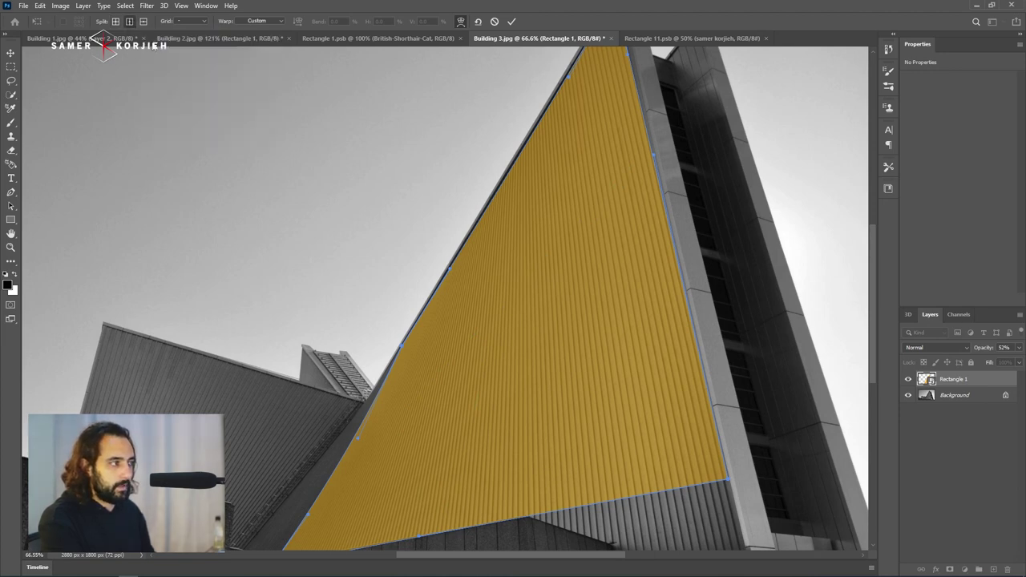
left_click(525, 267)
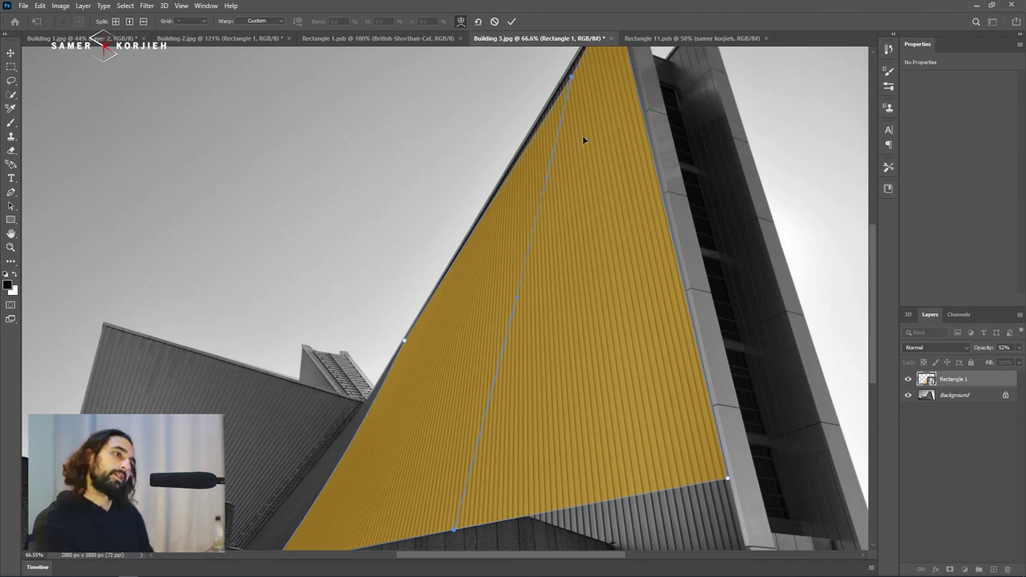
scroll(601, 126, "down", 1)
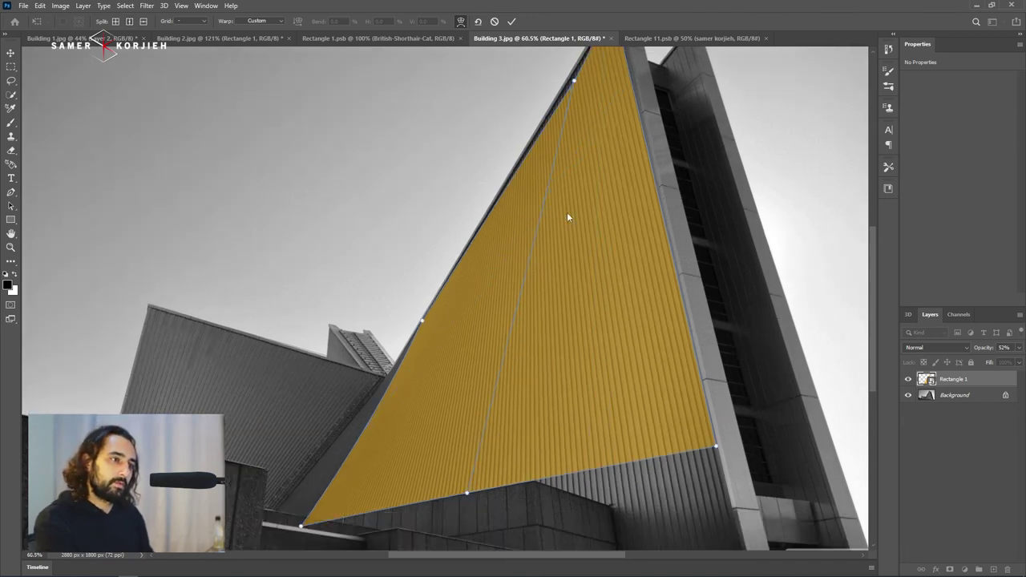
scroll(614, 108, "up", 2)
scroll(633, 160, "left", 3)
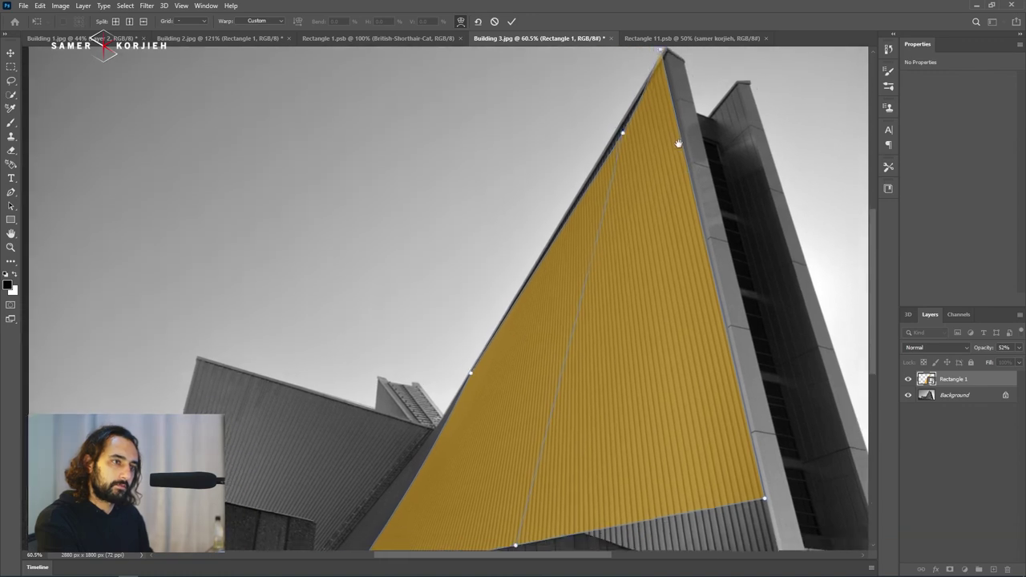
left_click_drag(630, 114, 569, 207)
left_click_drag(524, 505, 530, 529)
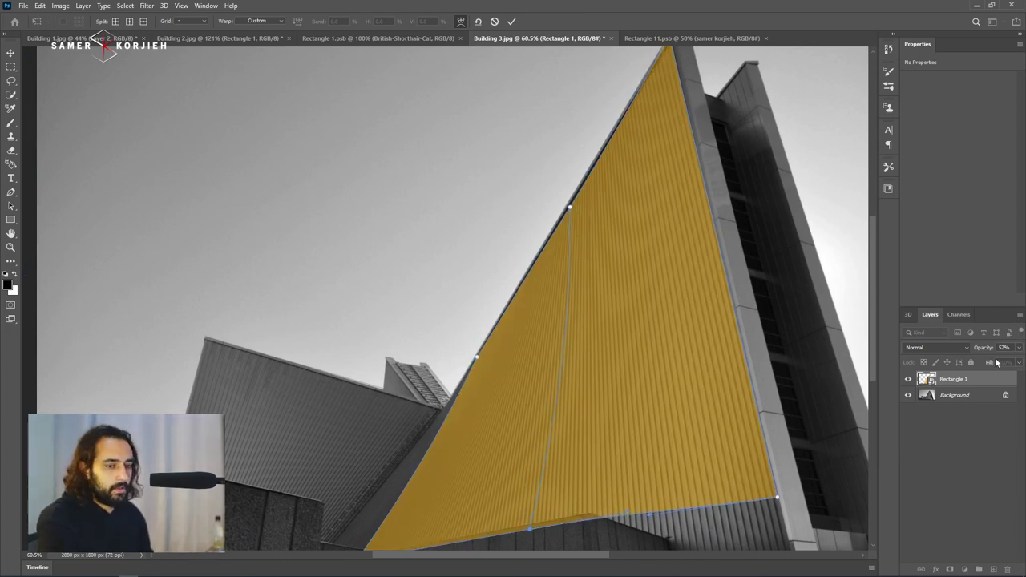
key("Return")
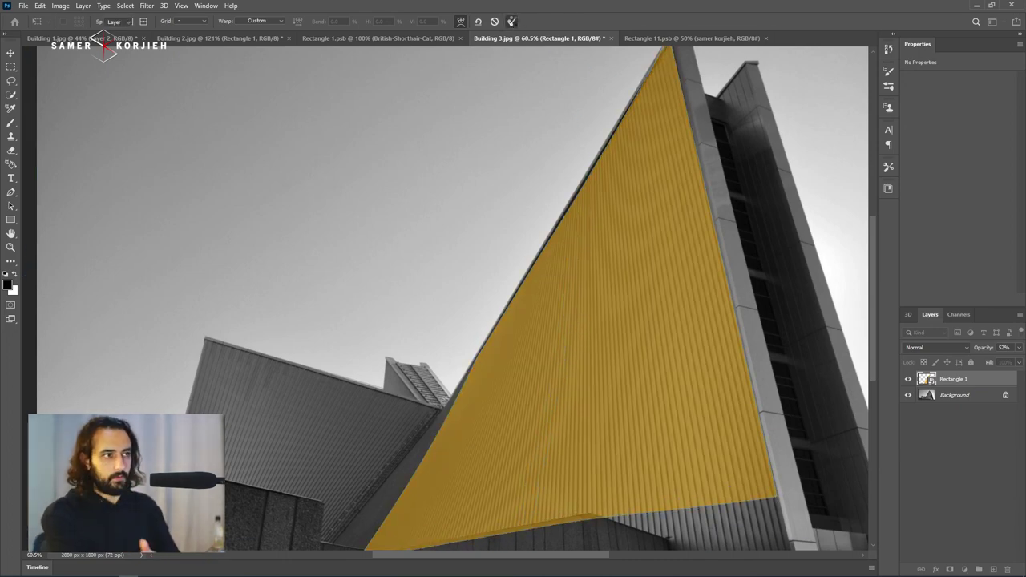
Restore the shape to 100% opacity and open its smart object contents.
left_click_drag(985, 354, 1011, 353)
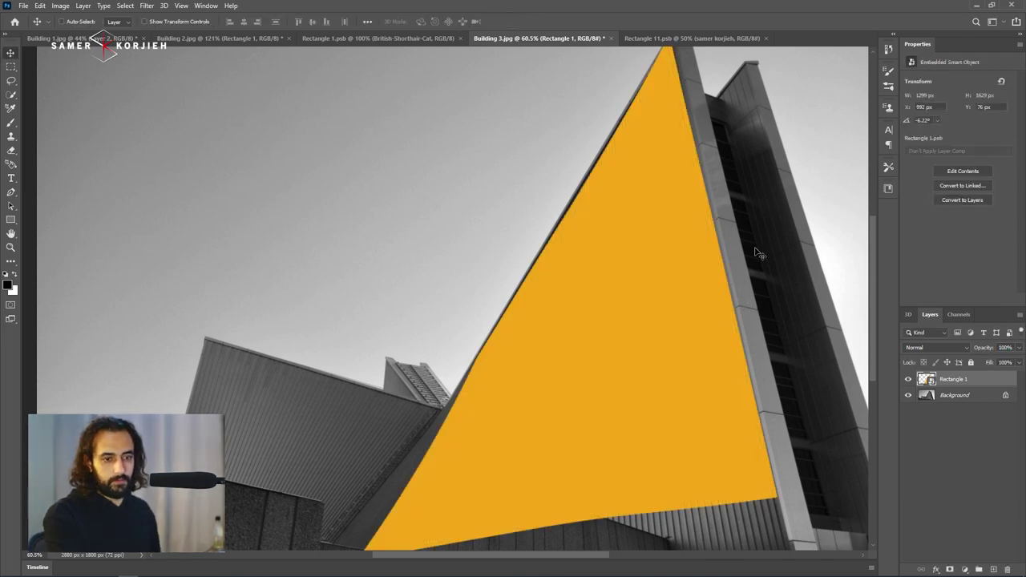
left_click(691, 39)
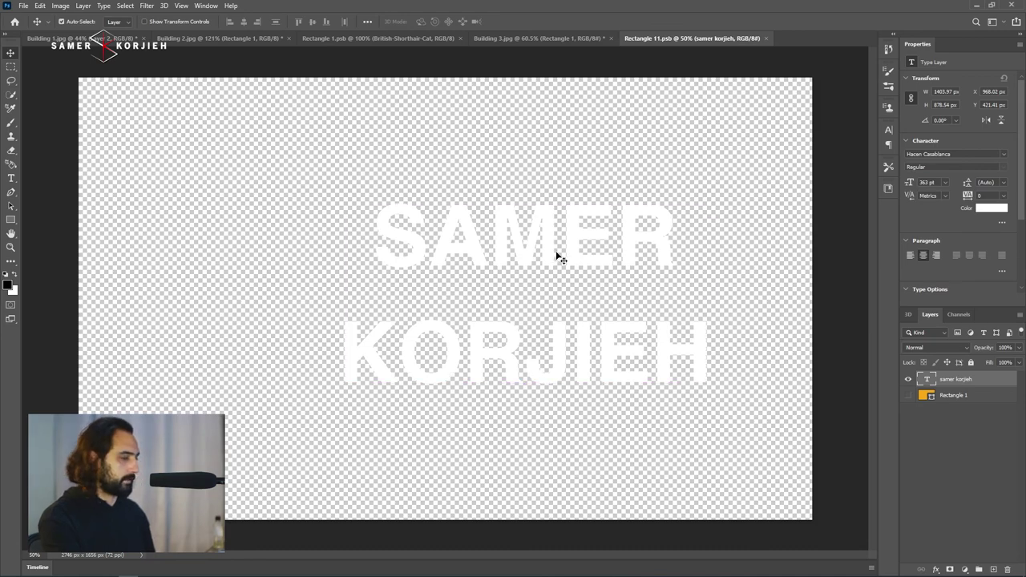
left_click(542, 40)
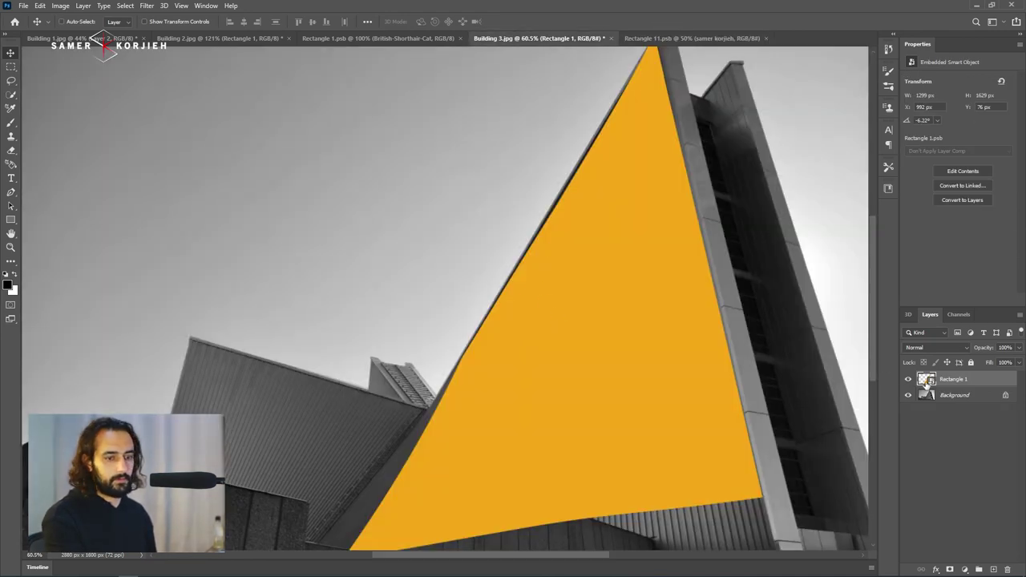
double_click(925, 379)
Add the person's full name as a text layer and move it up and right.
key("t")
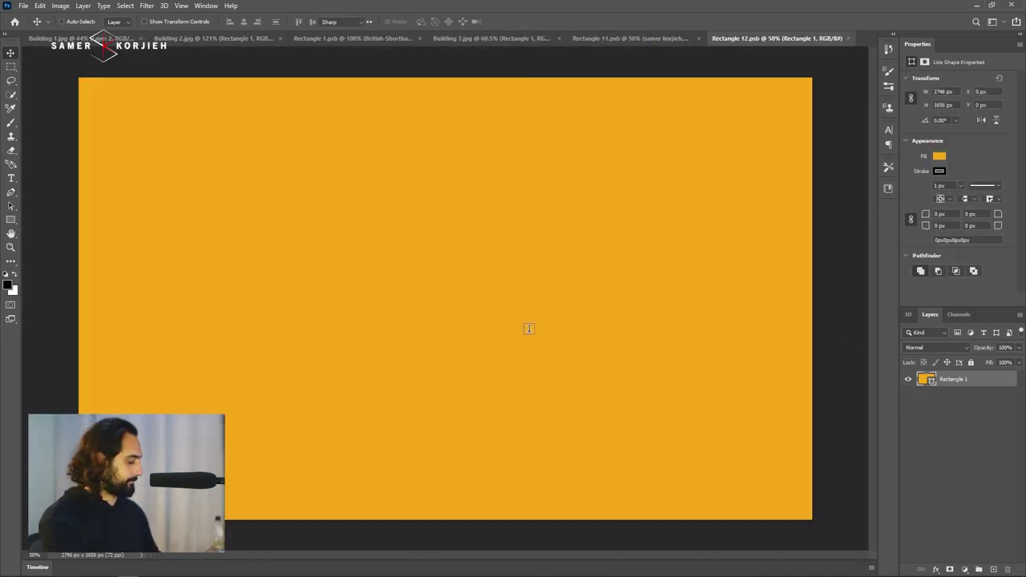
left_click(500, 327)
type("SAMER ")
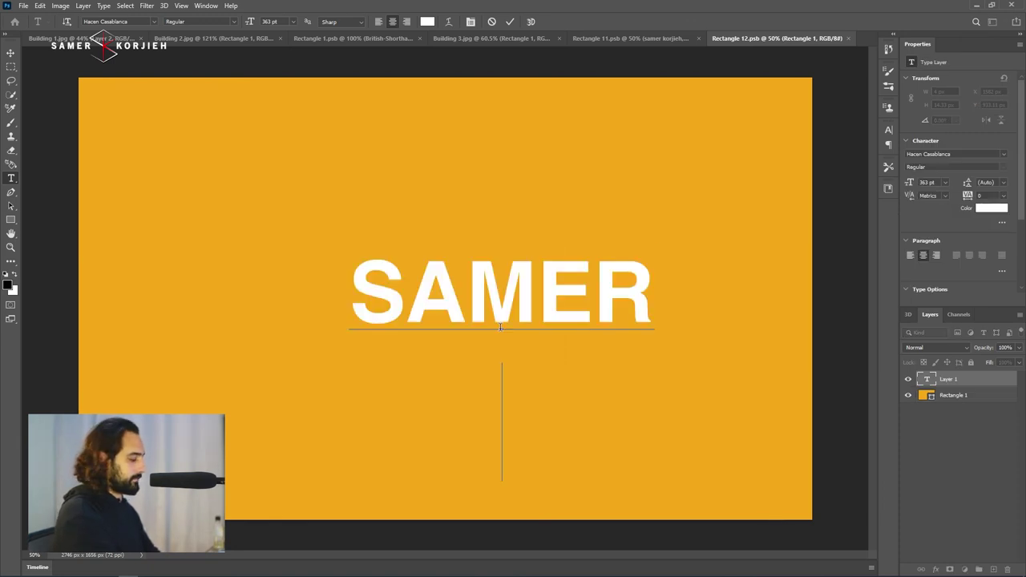
type("KORJIEH")
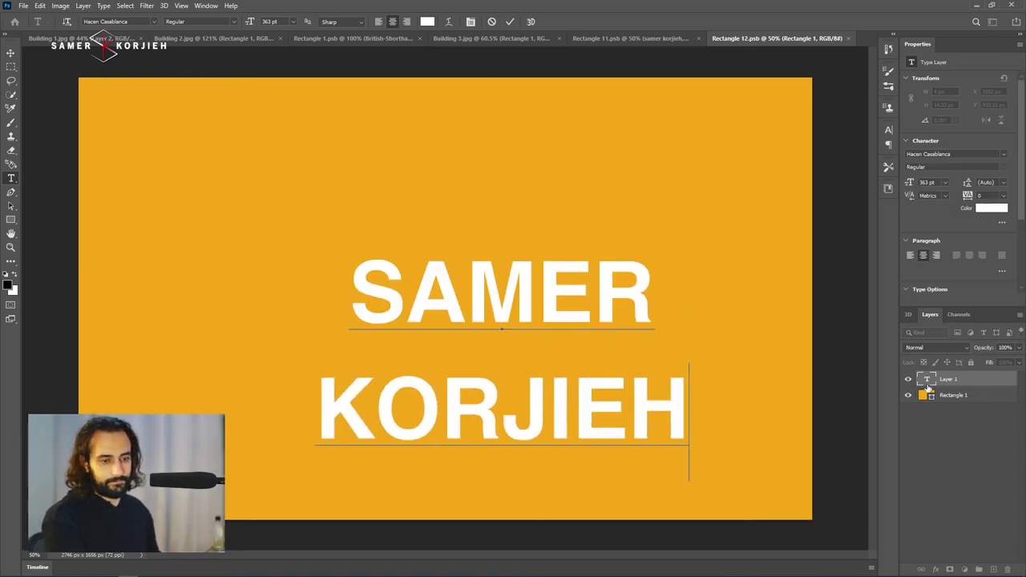
key("ctrl+Return")
key("v")
left_click_drag(595, 316, 639, 259)
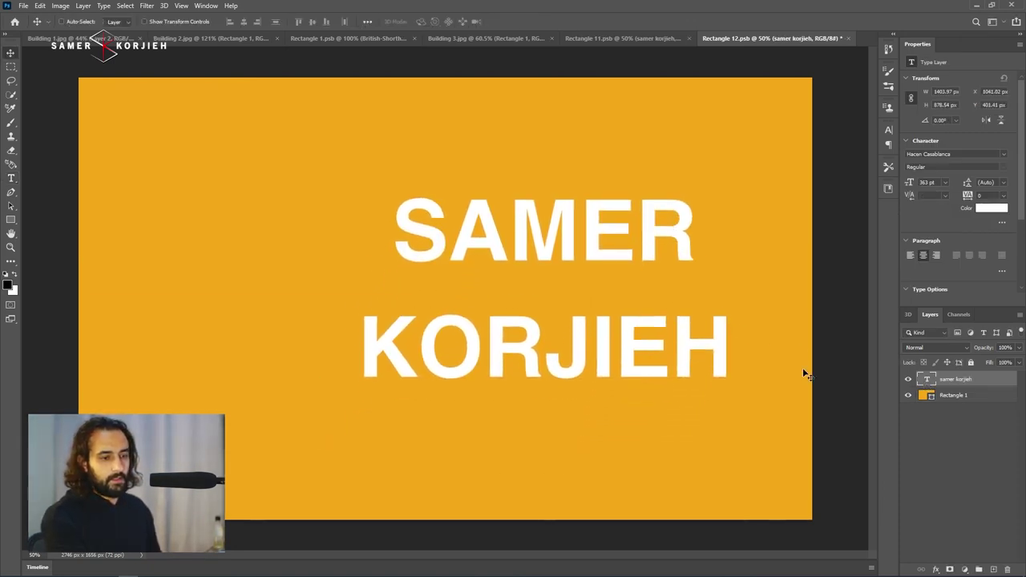
Hide the orange Rectangle 1 fill and check Building 3.jpg with guides shown.
left_click(908, 396)
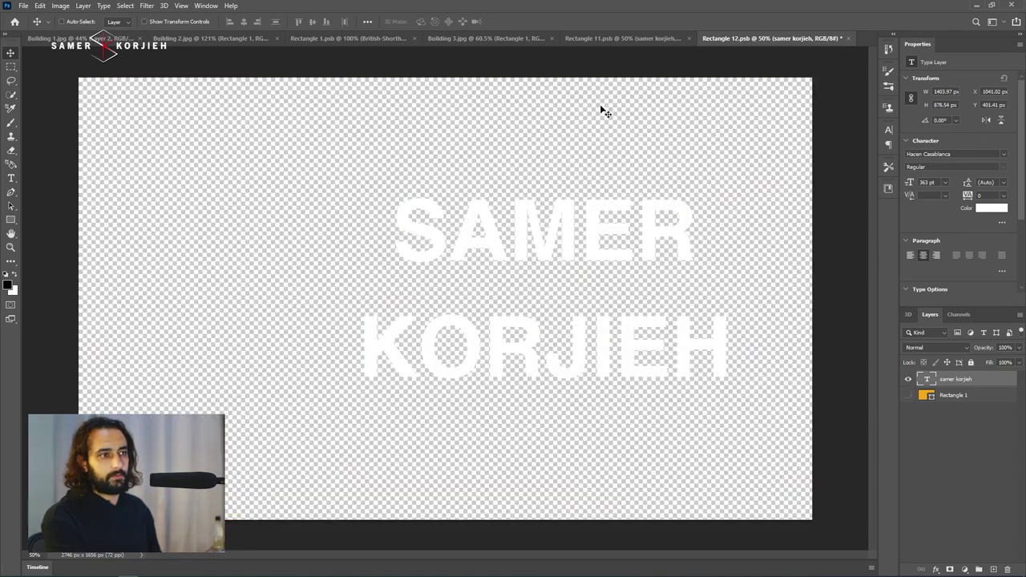
left_click(511, 41)
key("ctrl+semicolon")
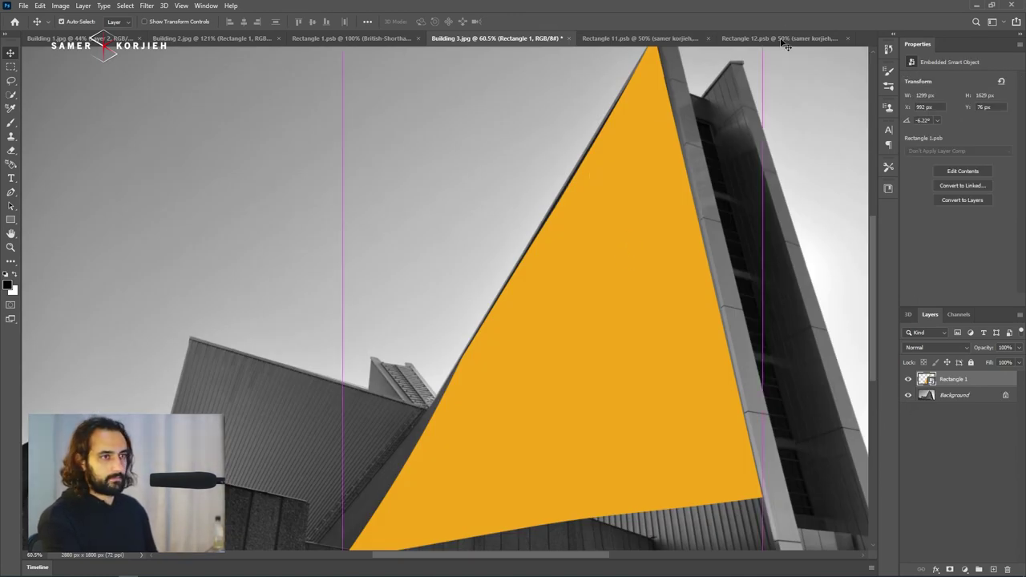
left_click(782, 39)
Save Rectangle 12.psb and check the text on the building, undoing a trial move.
key("ctrl+s")
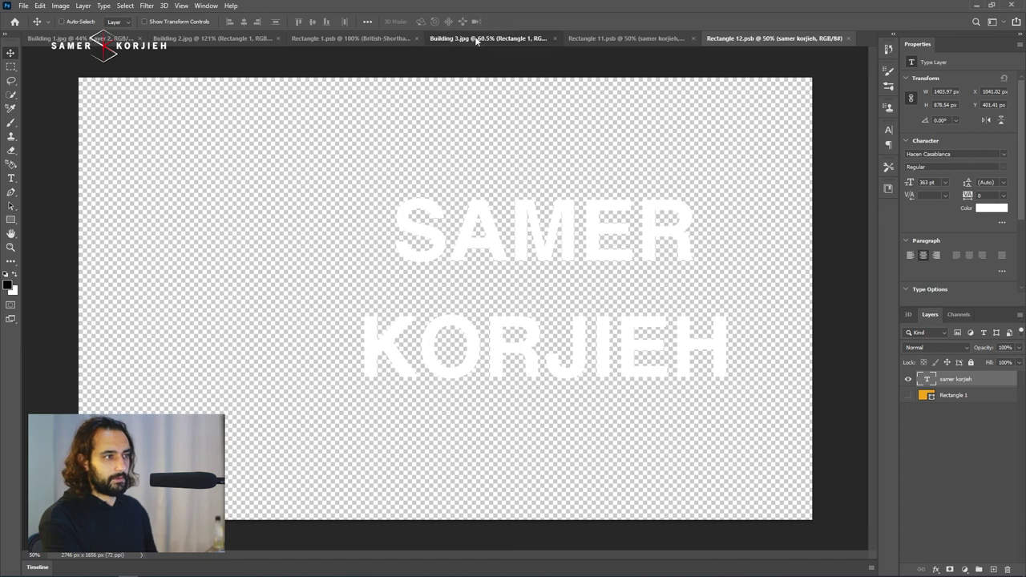
left_click(475, 39)
left_click_drag(587, 328, 635, 332)
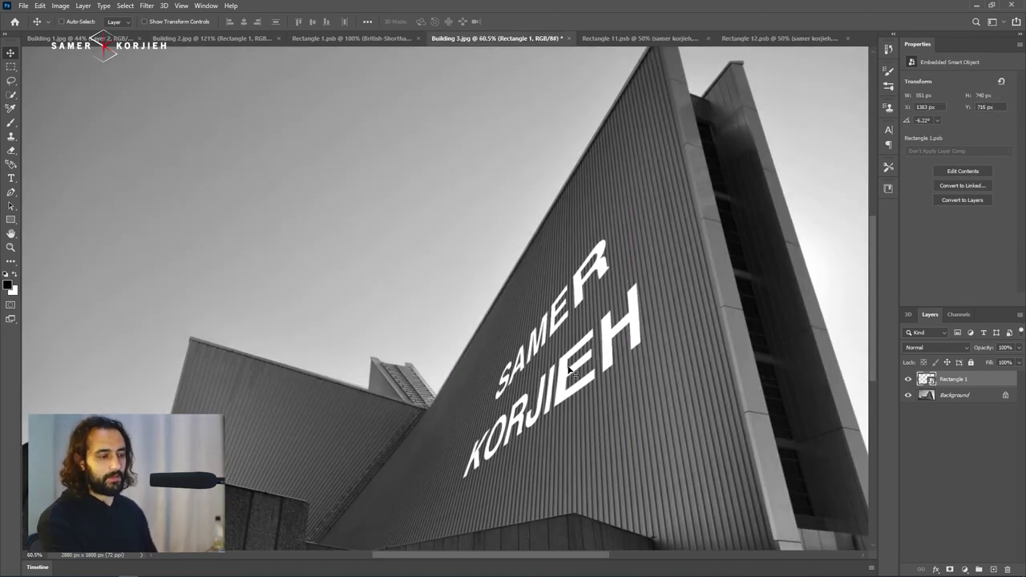
key("ctrl+z")
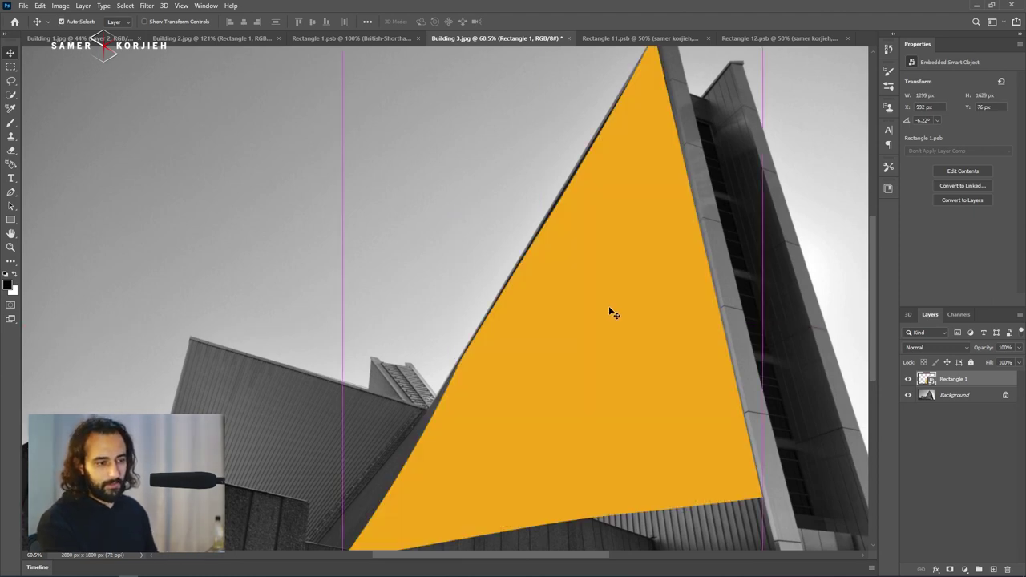
Shift the name text down-right in the contents and view the fitted building image.
left_click(778, 38)
left_click_drag(568, 253, 638, 277)
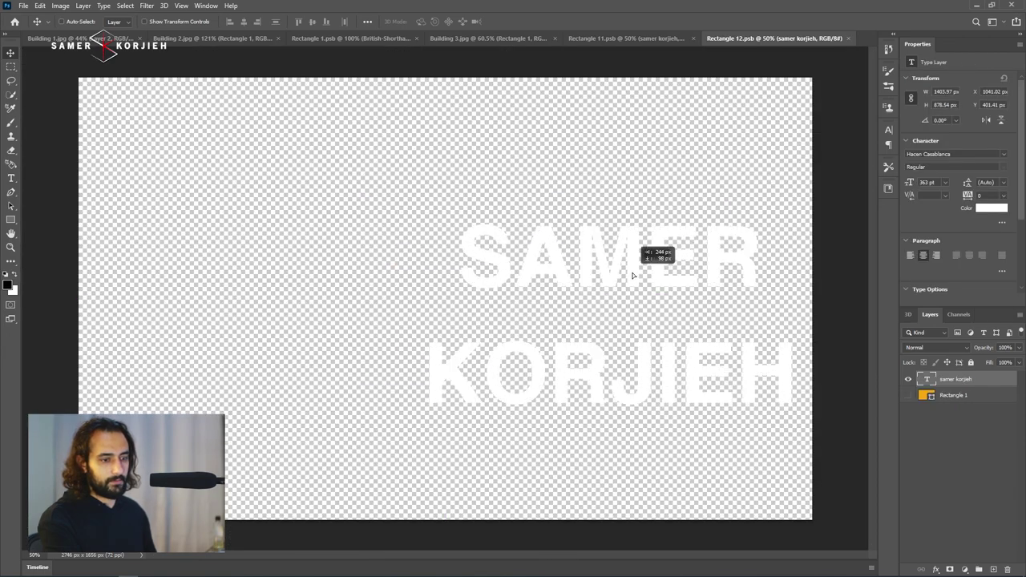
left_click(500, 38)
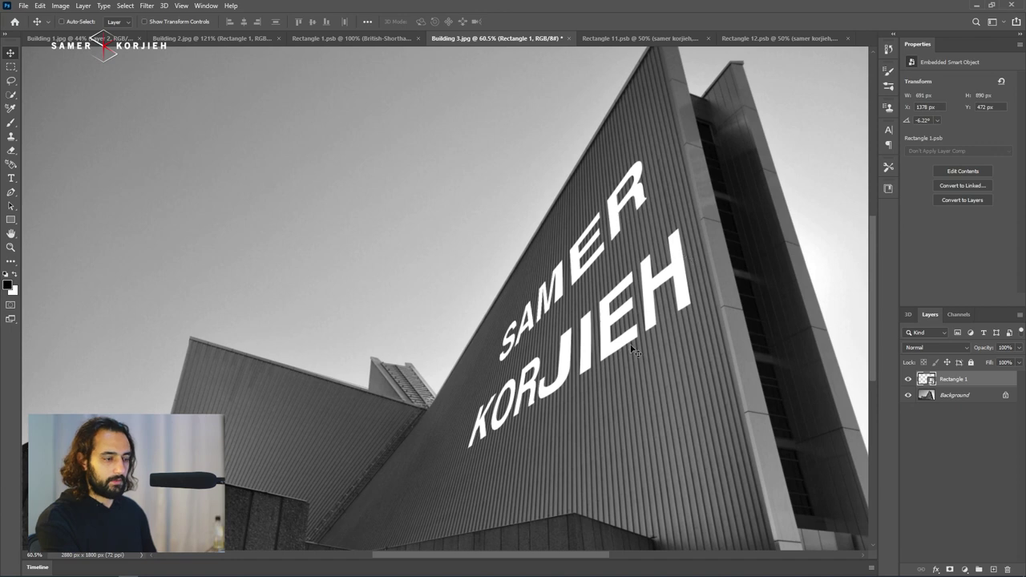
key("ctrl+0")
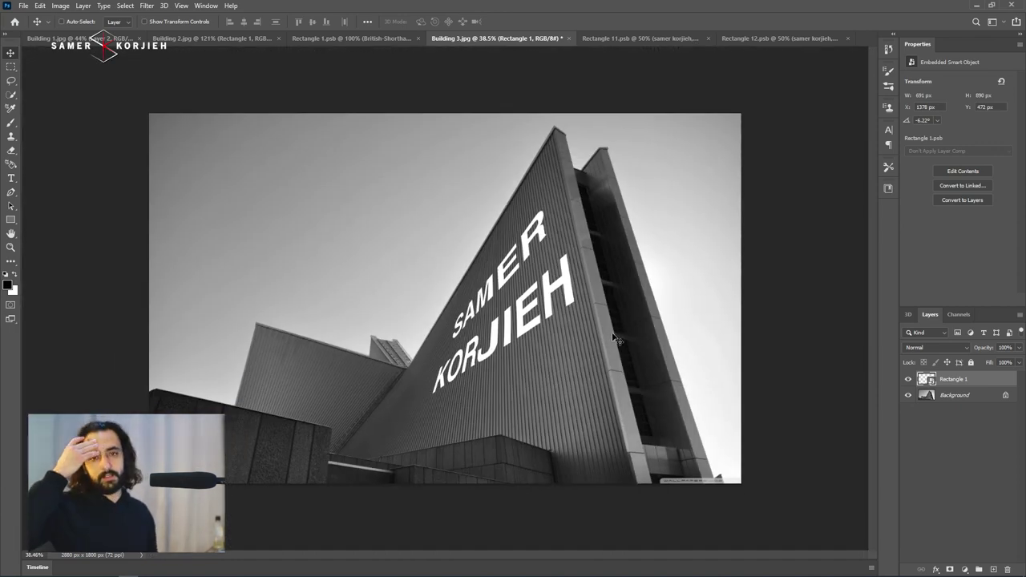
Enlarge the placed garden photo to fill Rectangle 12.psb, save, and view it on the building.
left_click(737, 34)
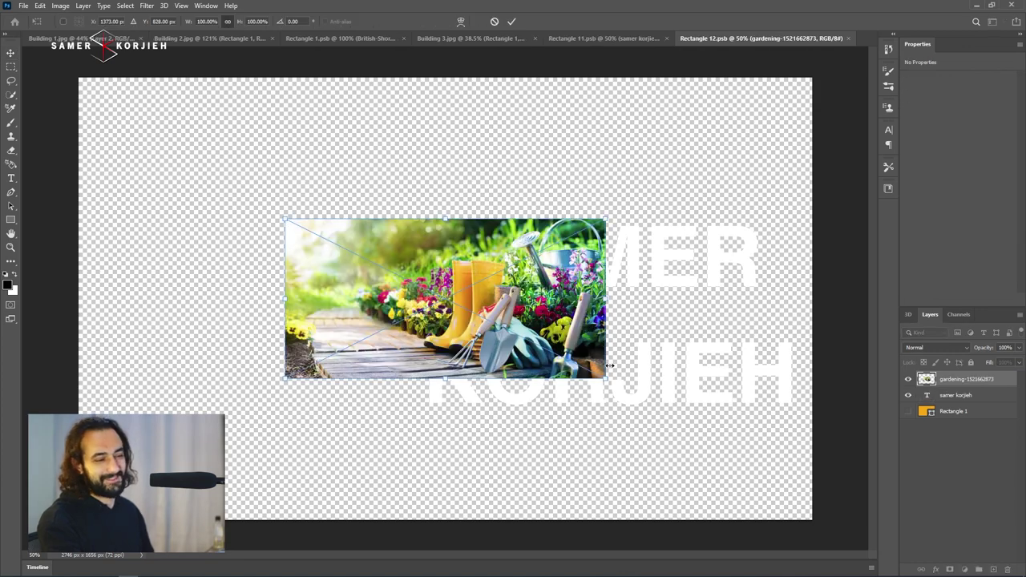
left_click_drag(601, 381, 867, 573)
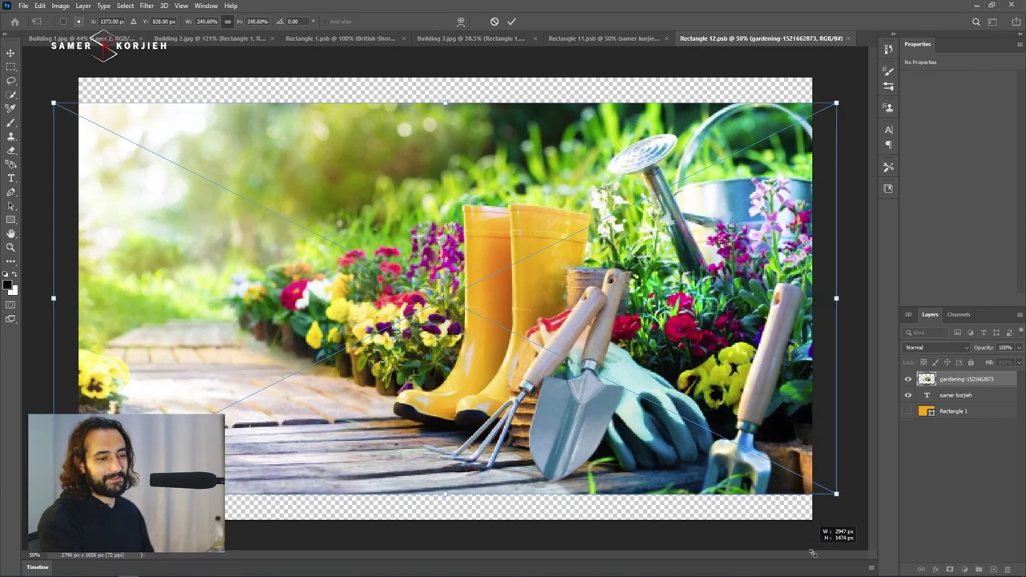
key("Return")
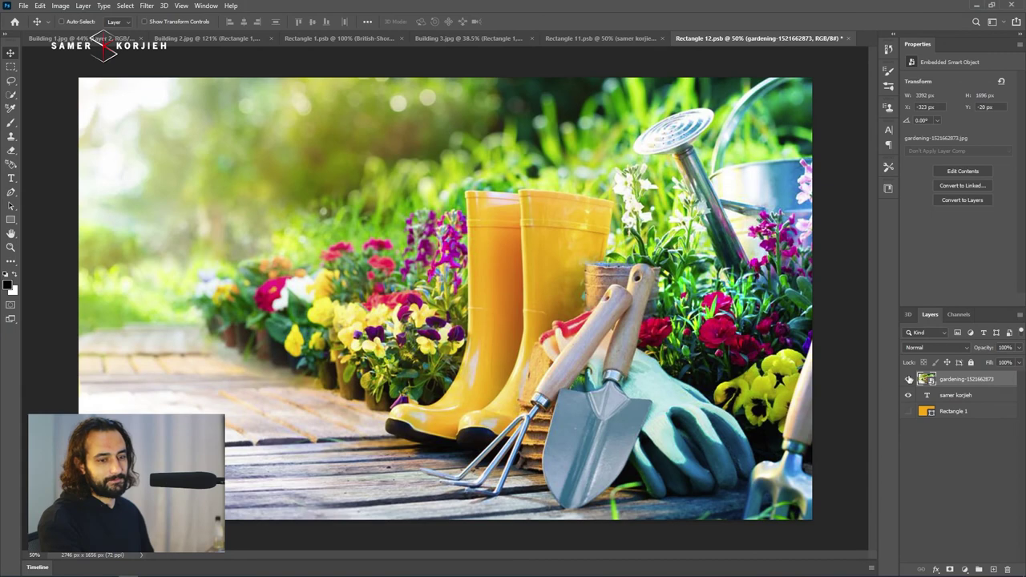
key("ctrl+s")
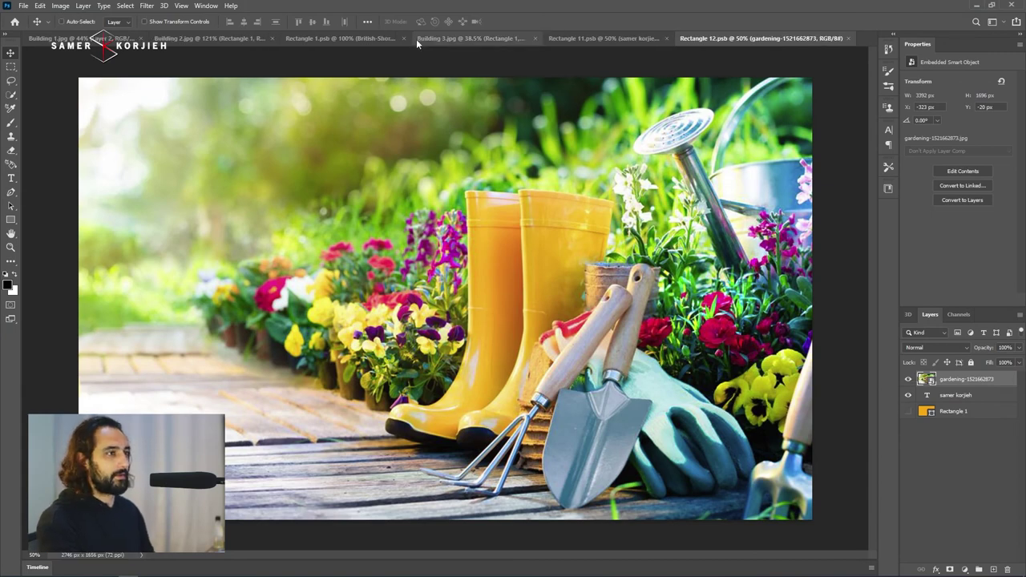
left_click(447, 40)
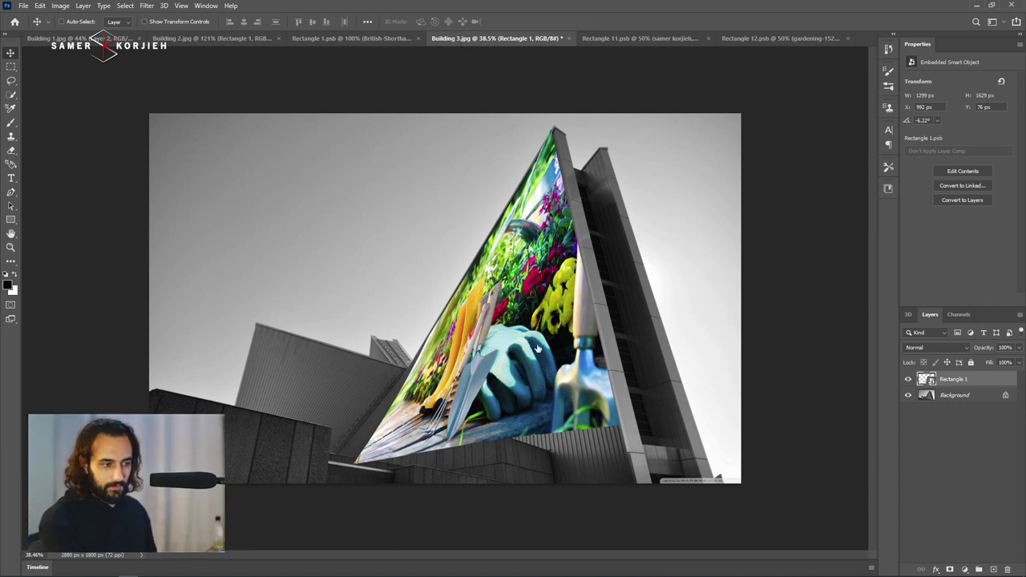
Drag the Underlying Layer Blend If slider right so the ribbed cladding shows through.
double_click(977, 379)
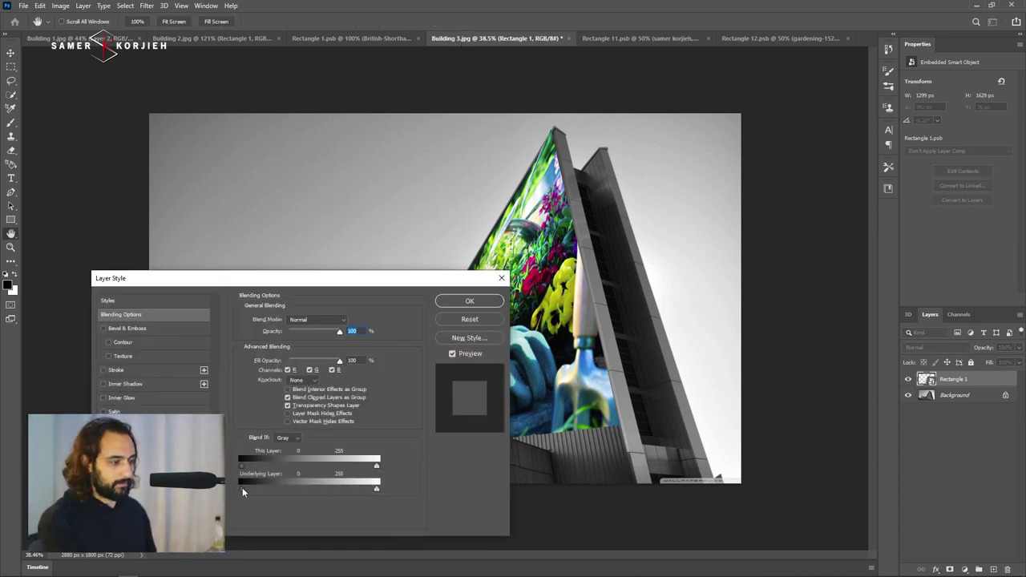
left_click_drag(266, 489, 305, 489)
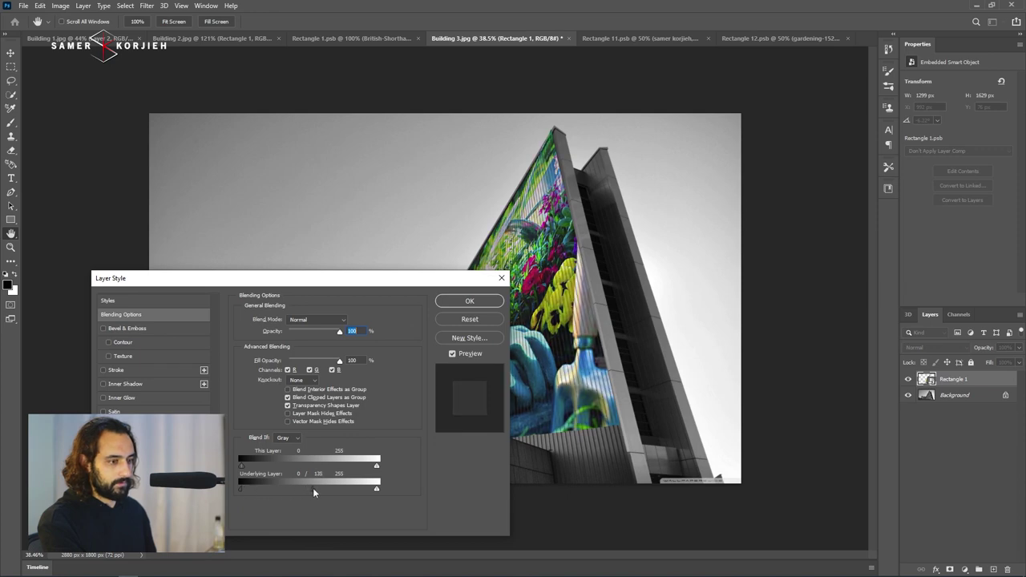
left_click(470, 300)
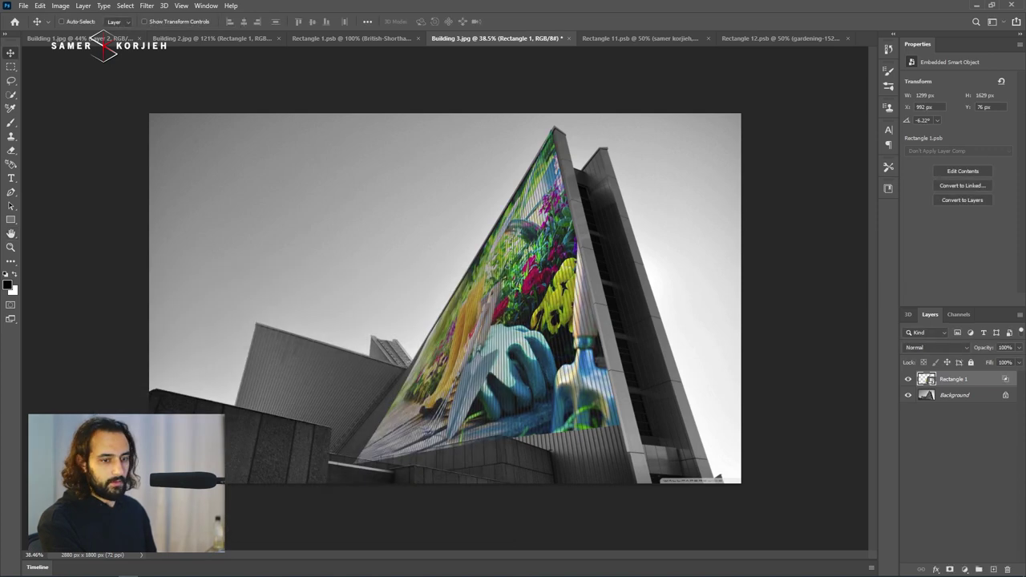
Add a layer mask and paint out the photo along the lower base and small tower.
left_click(950, 517)
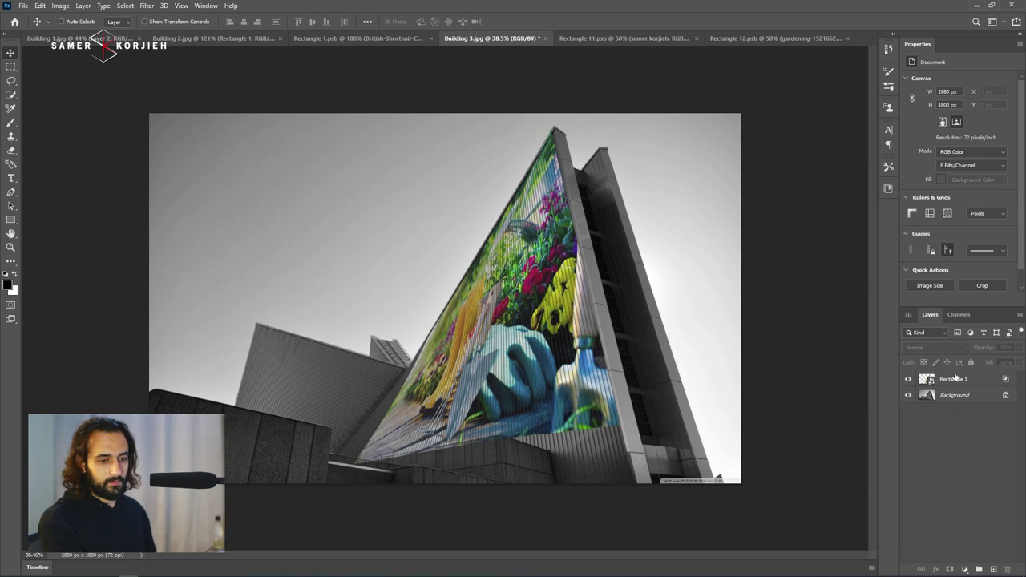
left_click(954, 378)
left_click(950, 568)
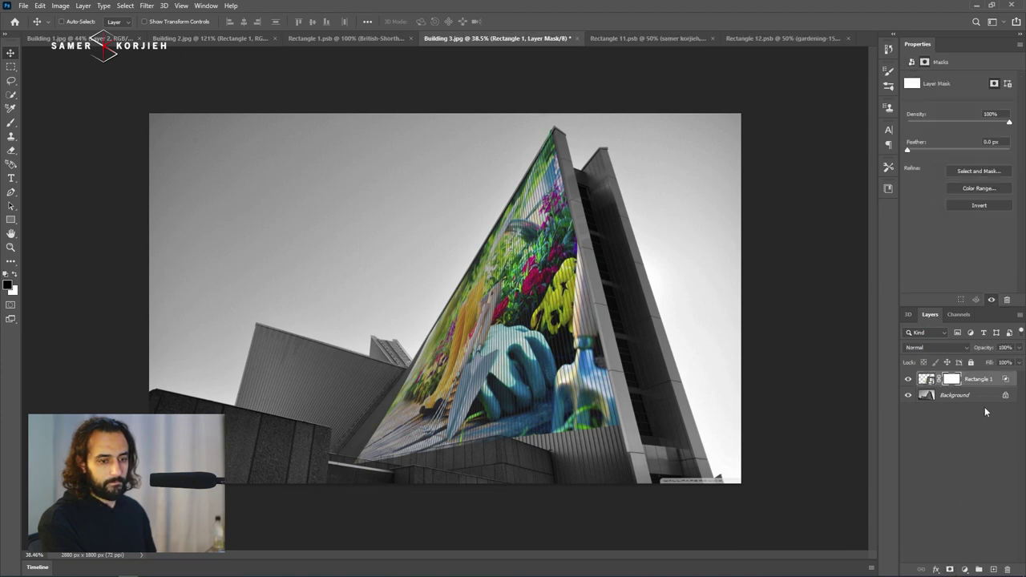
key("b")
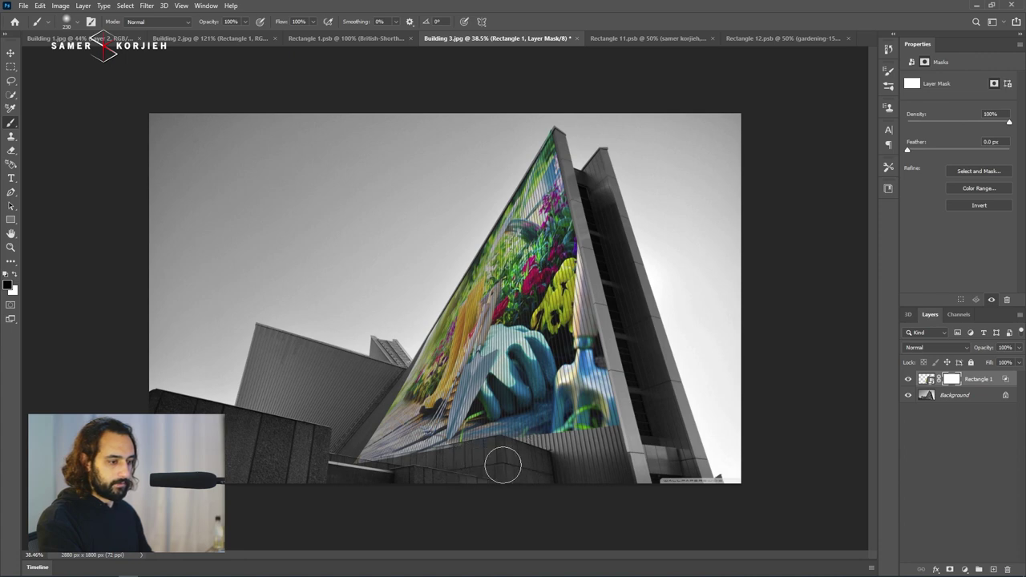
left_click_drag(461, 446, 270, 446)
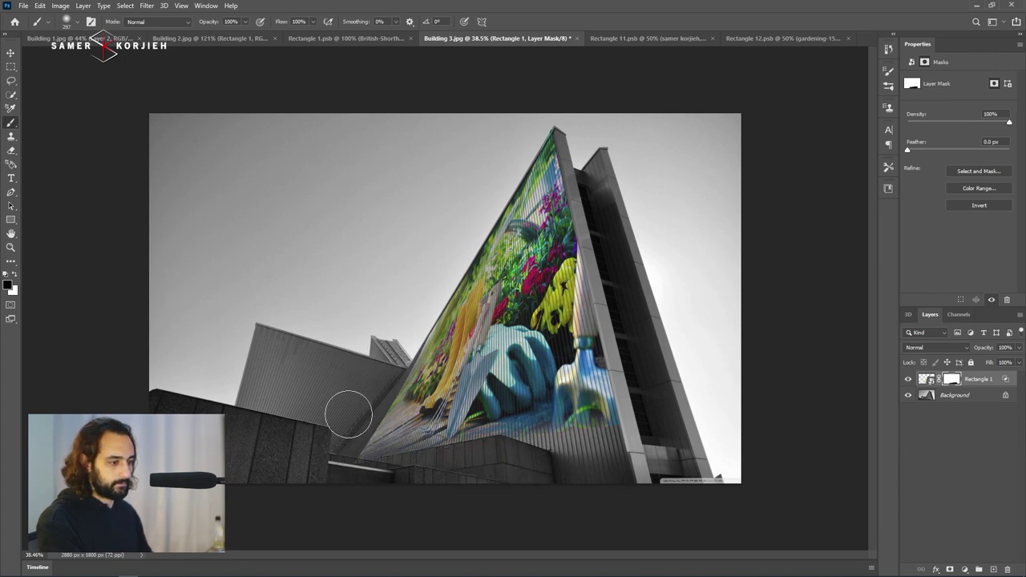
left_click_drag(387, 367, 339, 428)
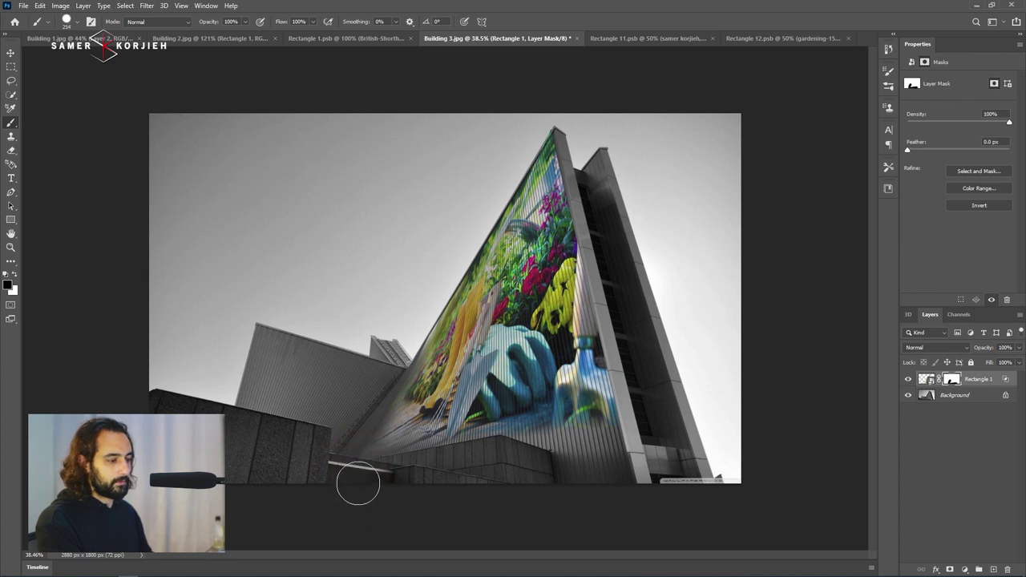
Enlarge and readjust the masking brush size while zooming around the facade.
left_click_drag(331, 378, 366, 377)
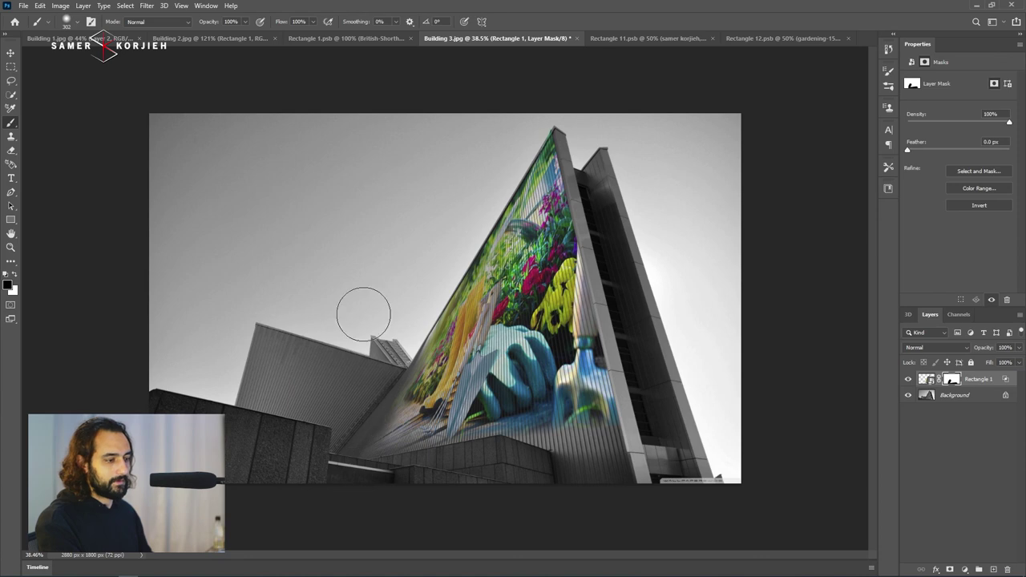
scroll(361, 329, "up", 1)
scroll(360, 329, "up", 1)
scroll(361, 324, "down", 1)
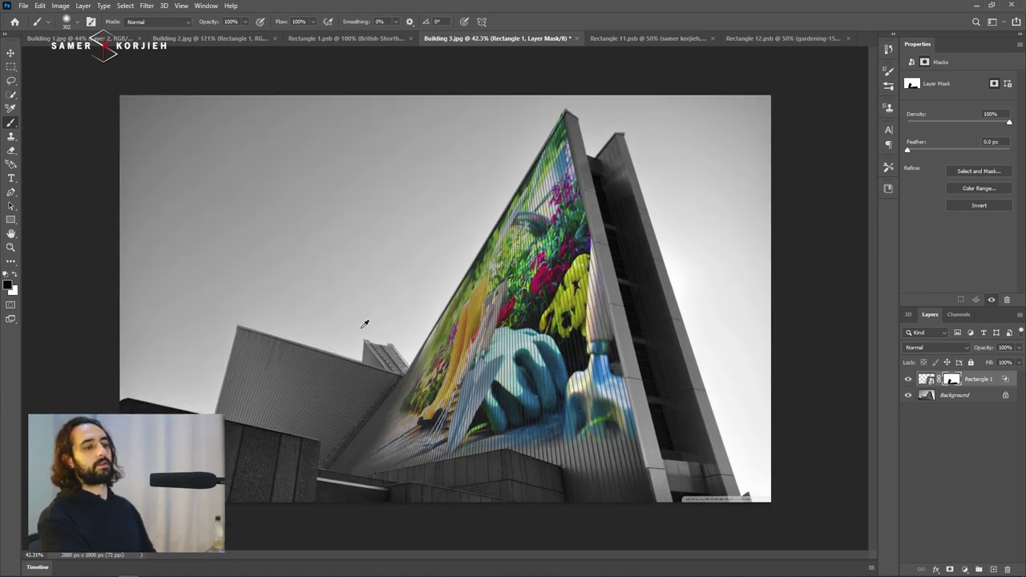
scroll(609, 449, "down", 2)
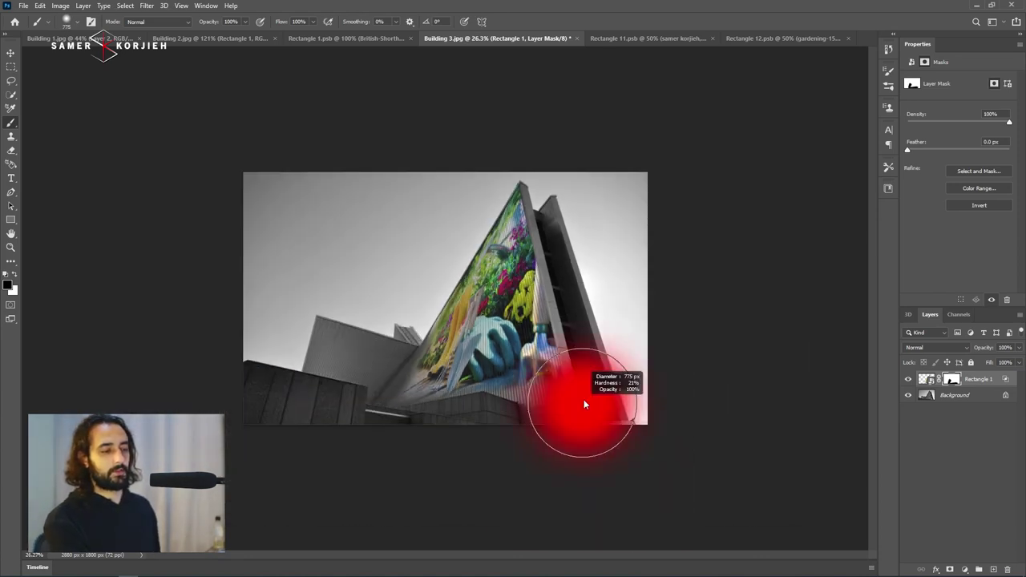
left_click_drag(579, 401, 609, 400)
scroll(515, 469, "up", 2)
key("v")
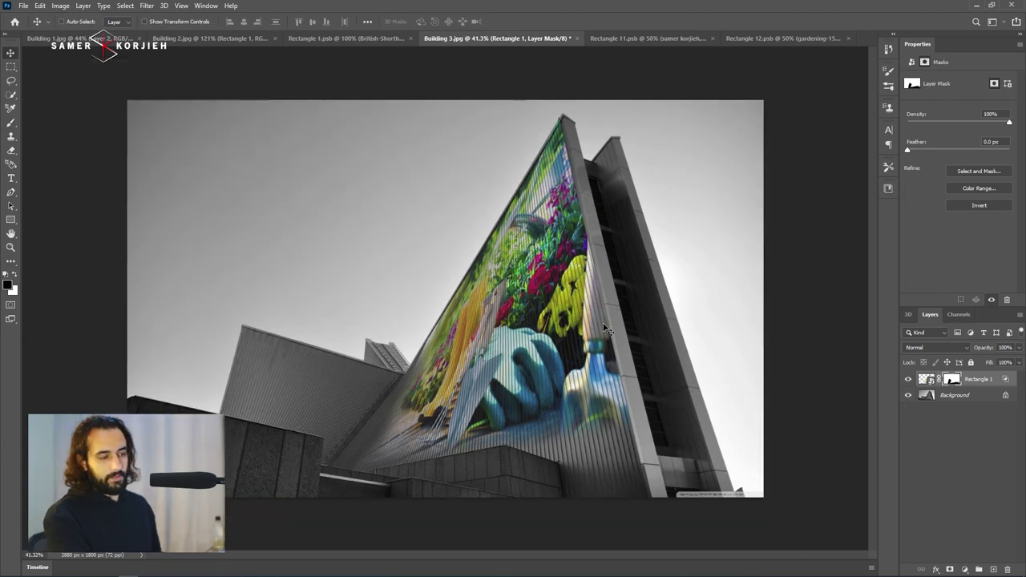